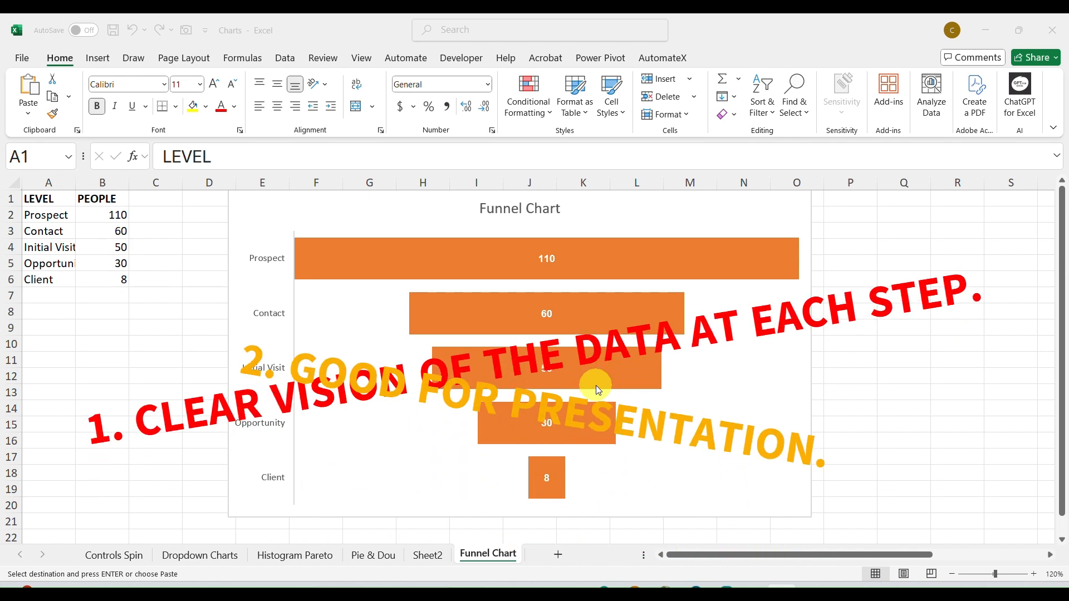
- Review the levels from Prospect to Client and their people counts in the source table
click(95, 280)
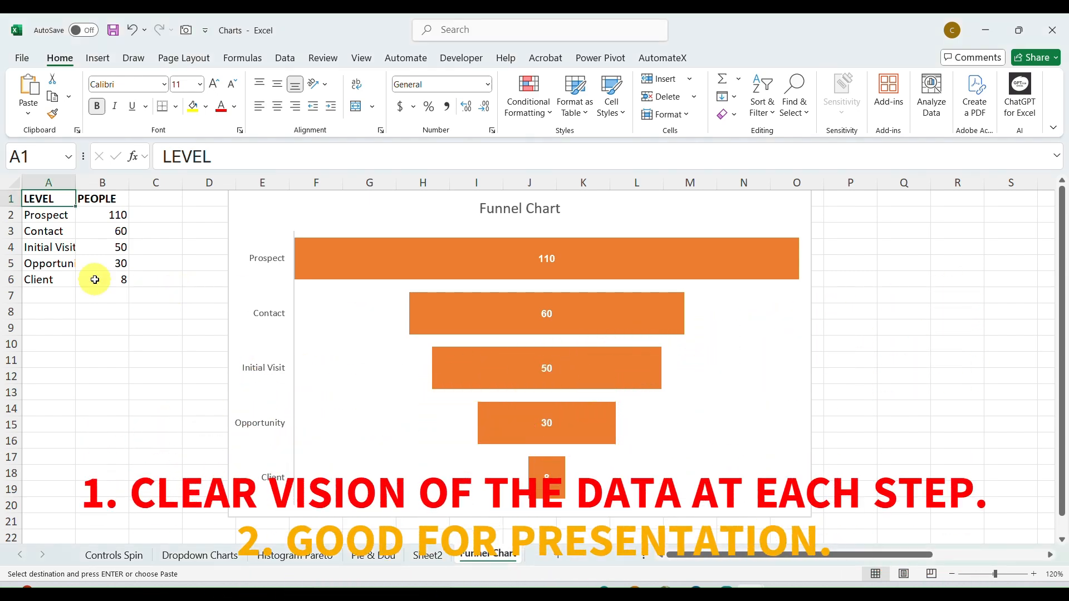
key(Down)
key(Down)
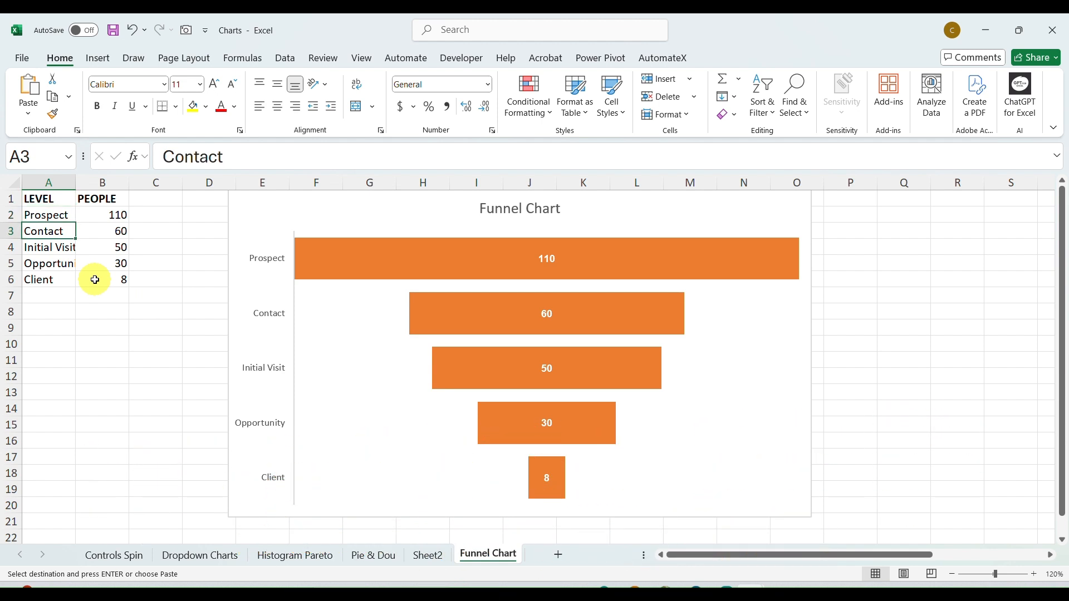
key(Up)
key(Up)
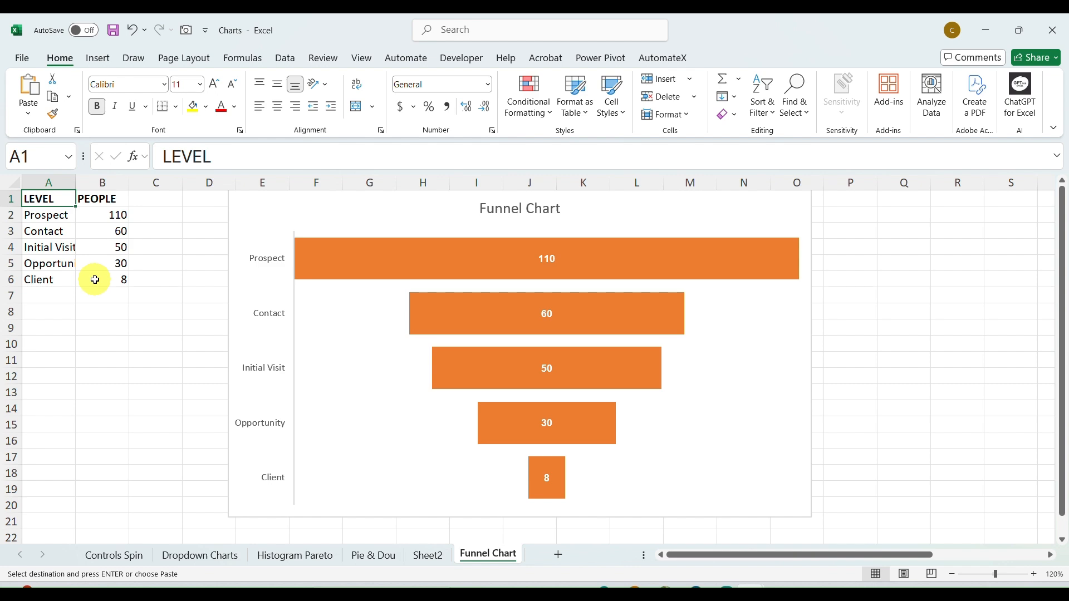
key(Down)
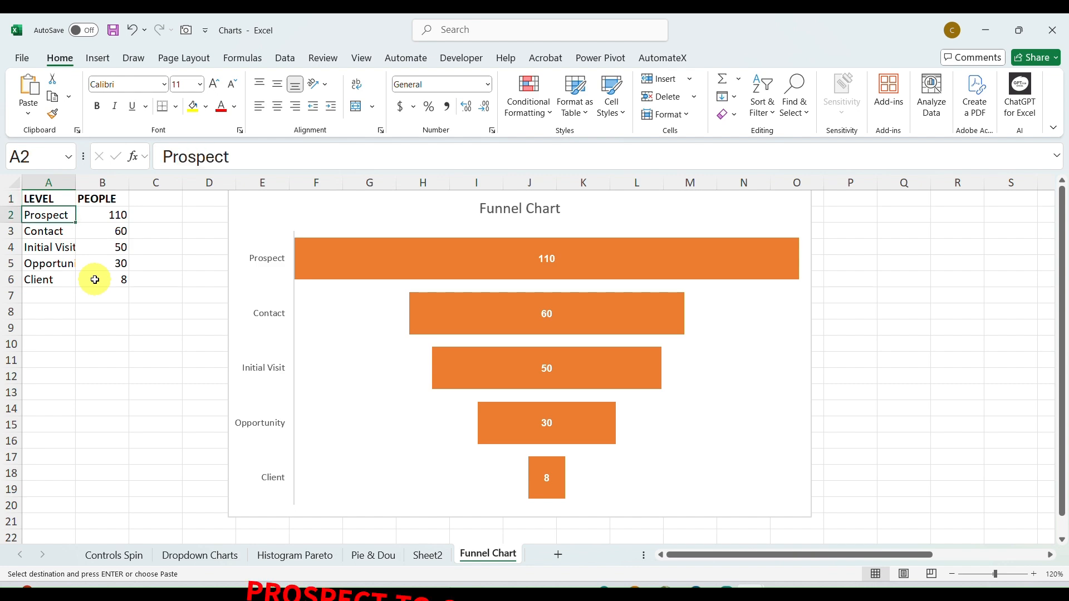
key(Right)
key(Left)
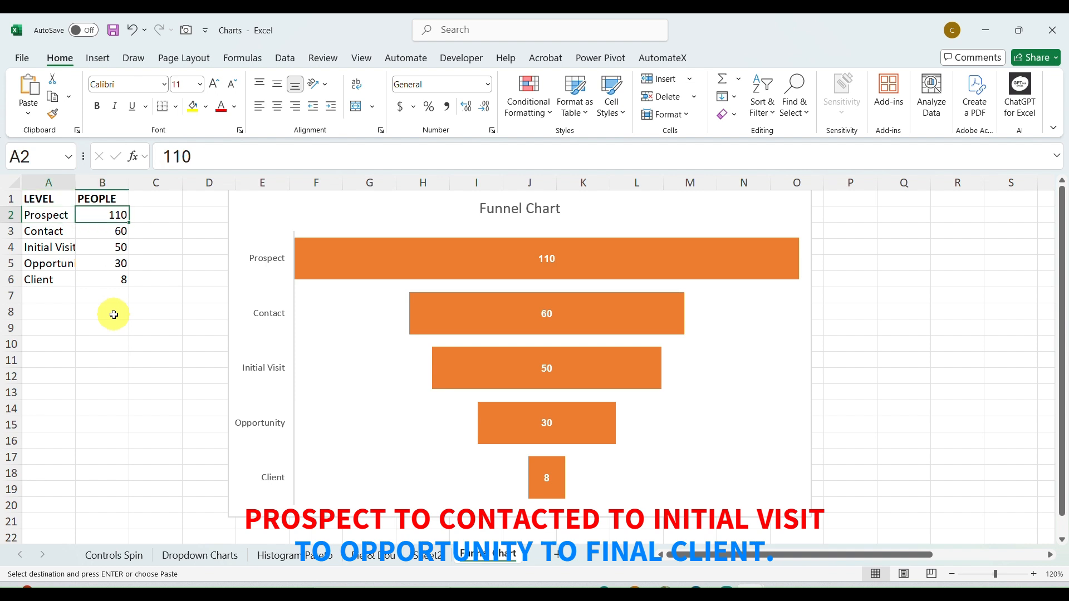
key(Down)
key(Right)
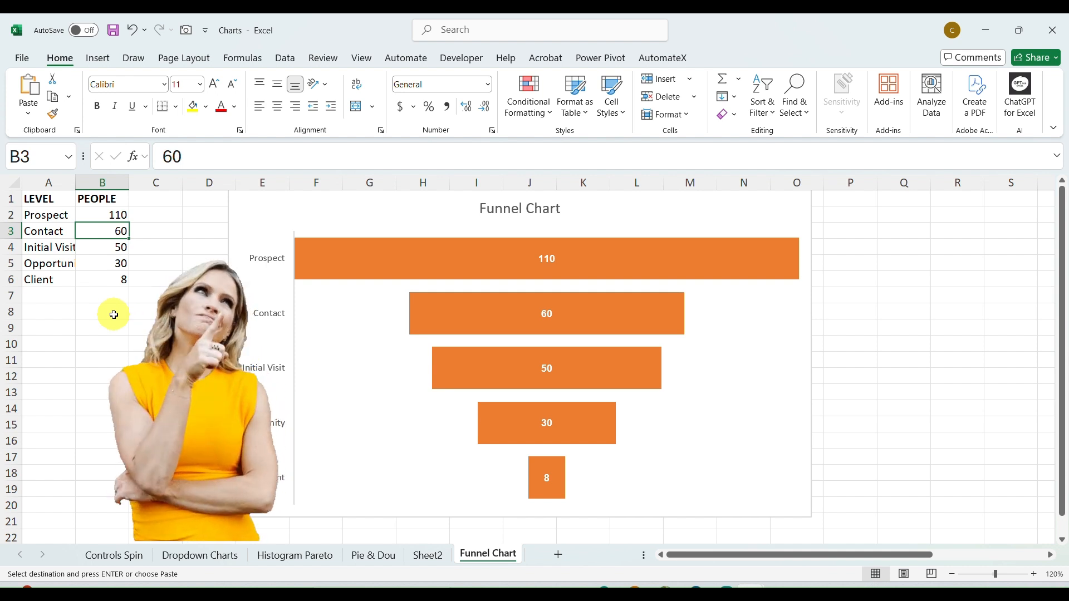
key(Left)
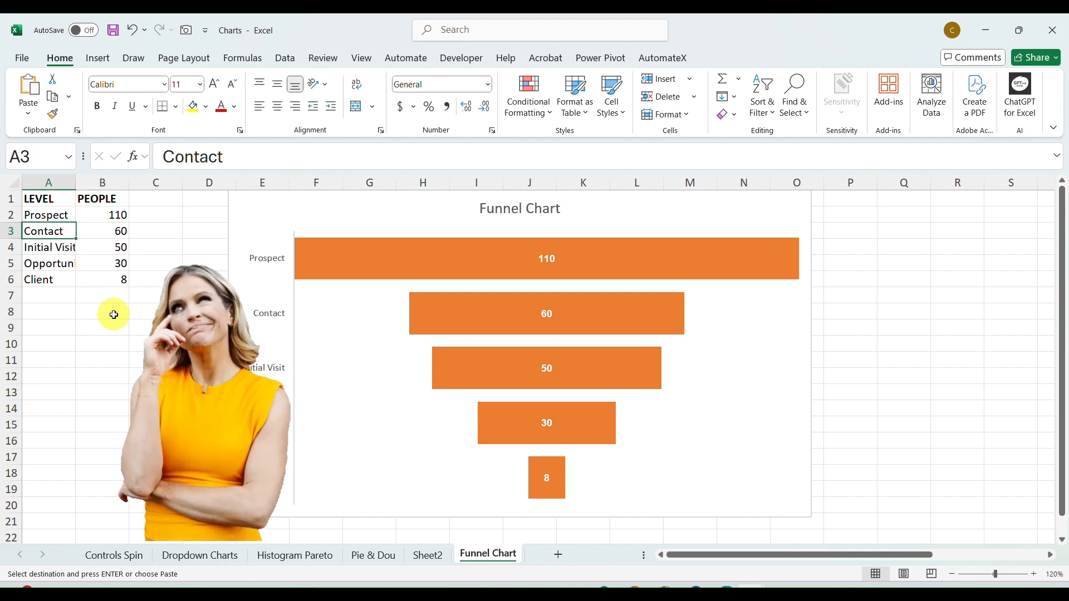
key(Down)
key(Down)
key(Up)
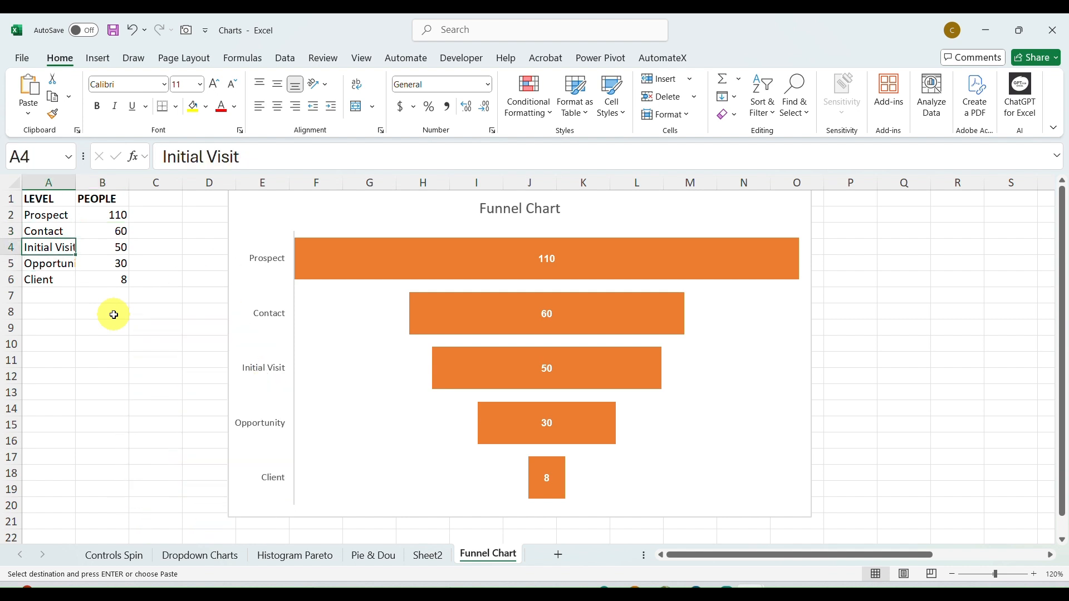
key(Down)
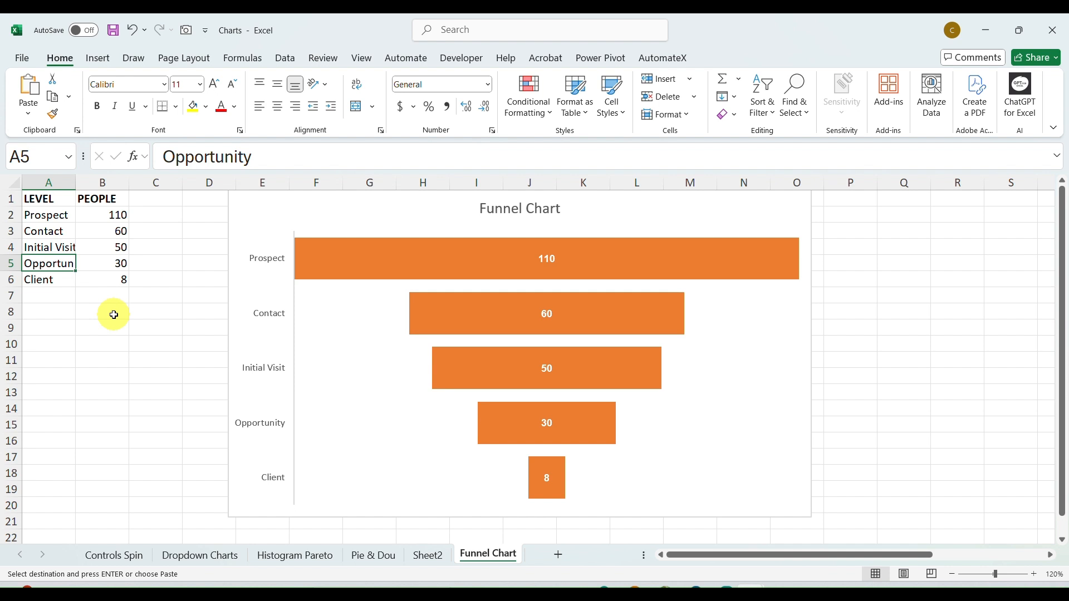
key(Down)
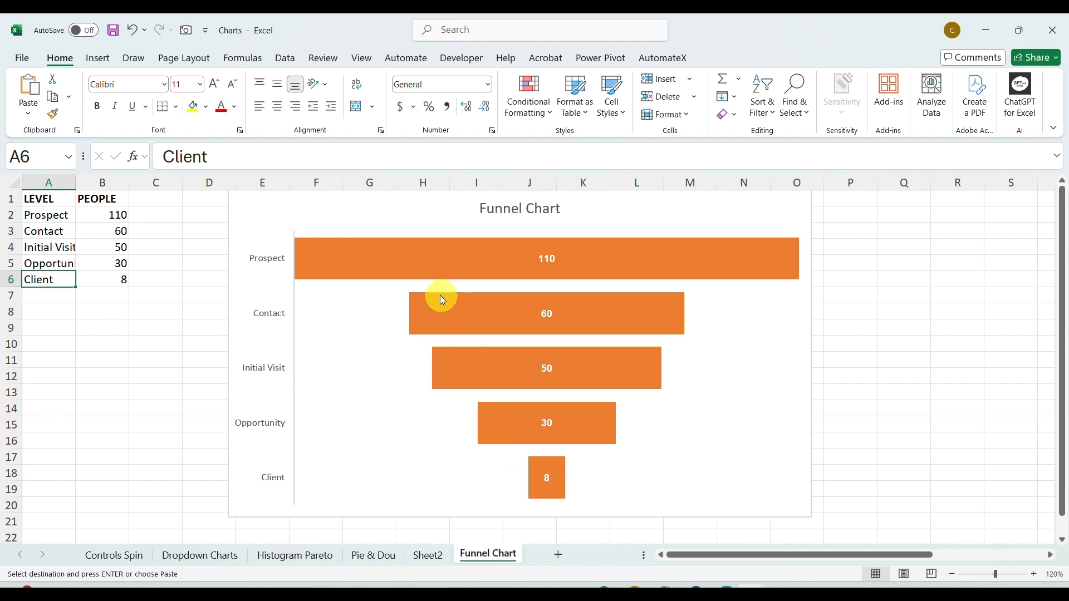
- Examine the finished funnel chart's bars and compare them with the source table
click(400, 259)
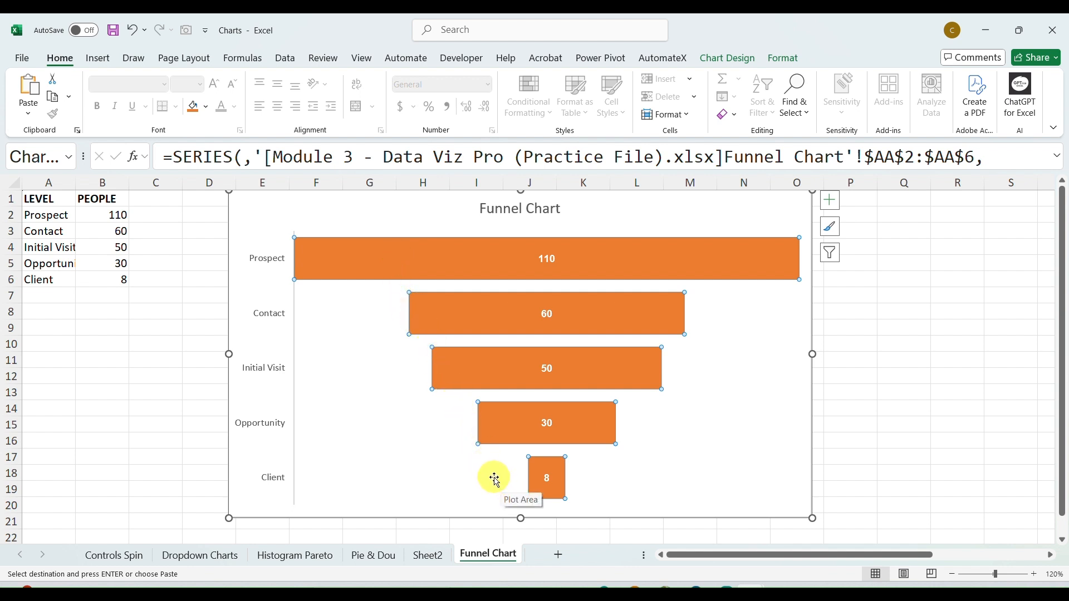
click(188, 313)
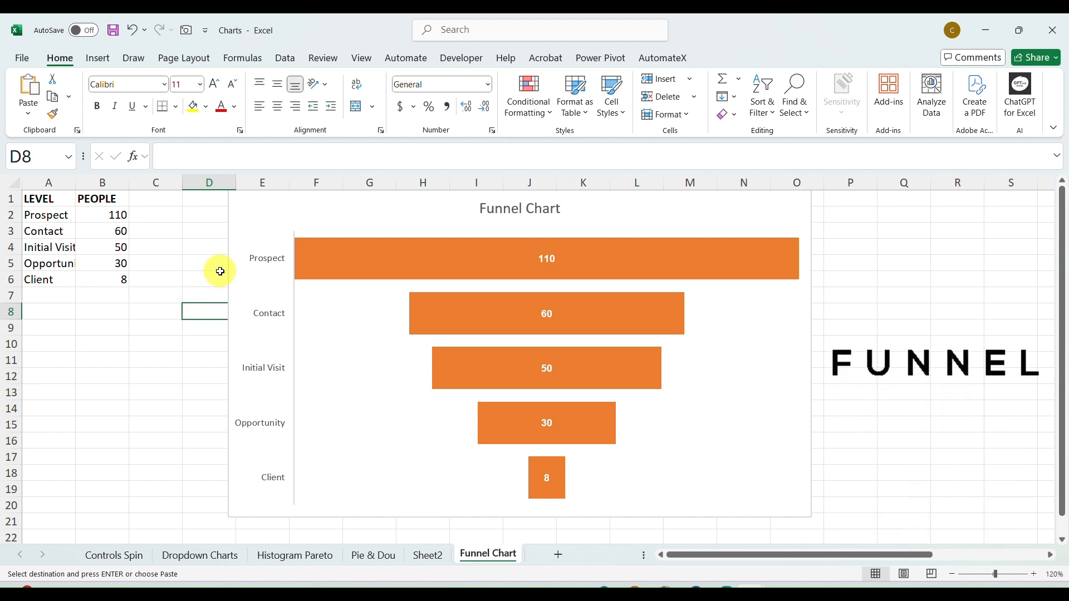
click(342, 255)
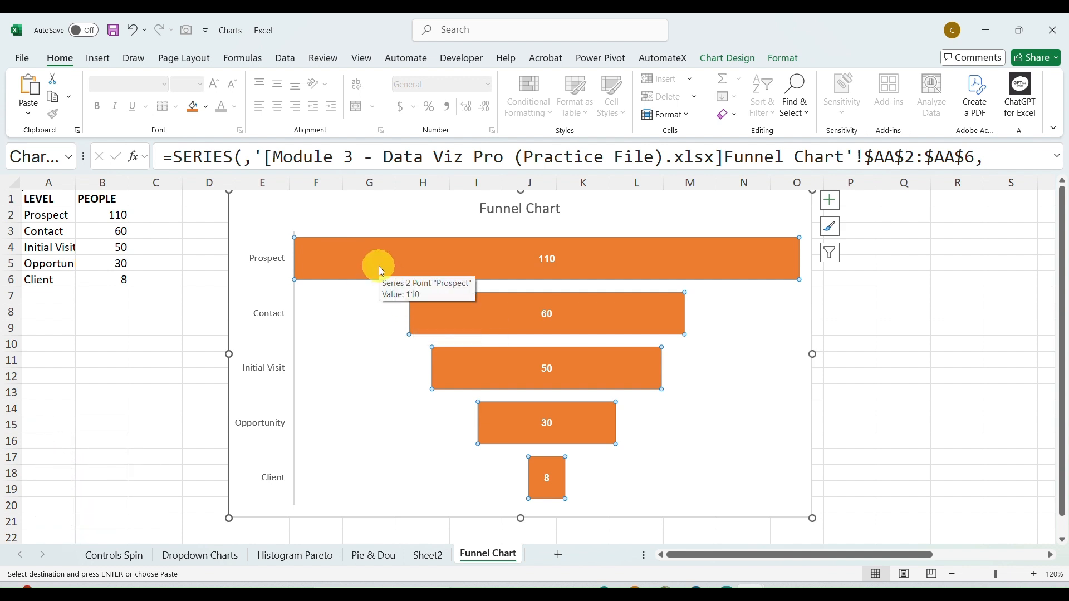
click(98, 241)
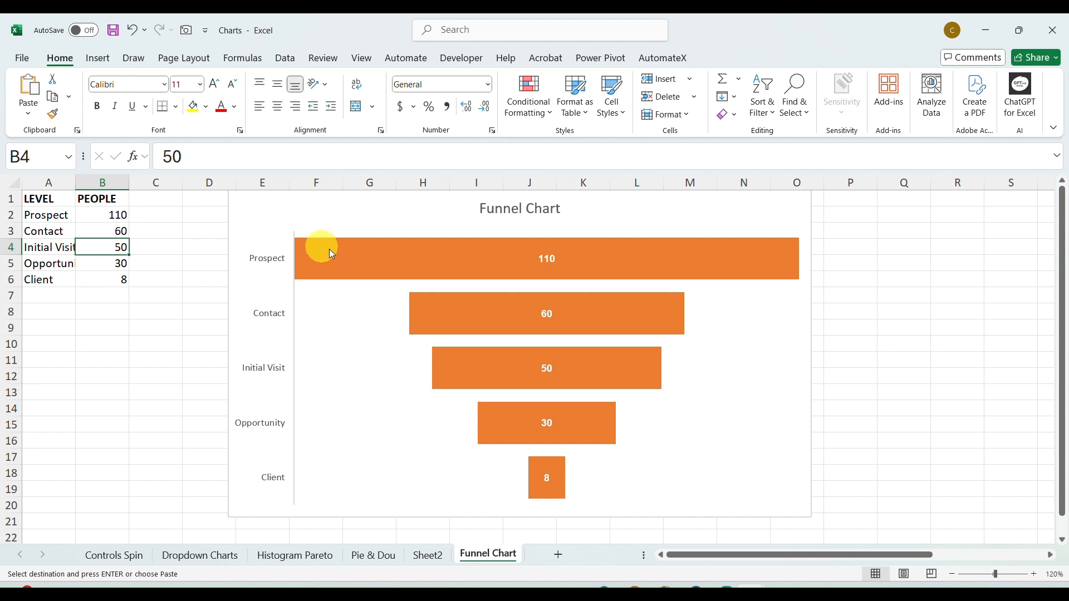
click(341, 257)
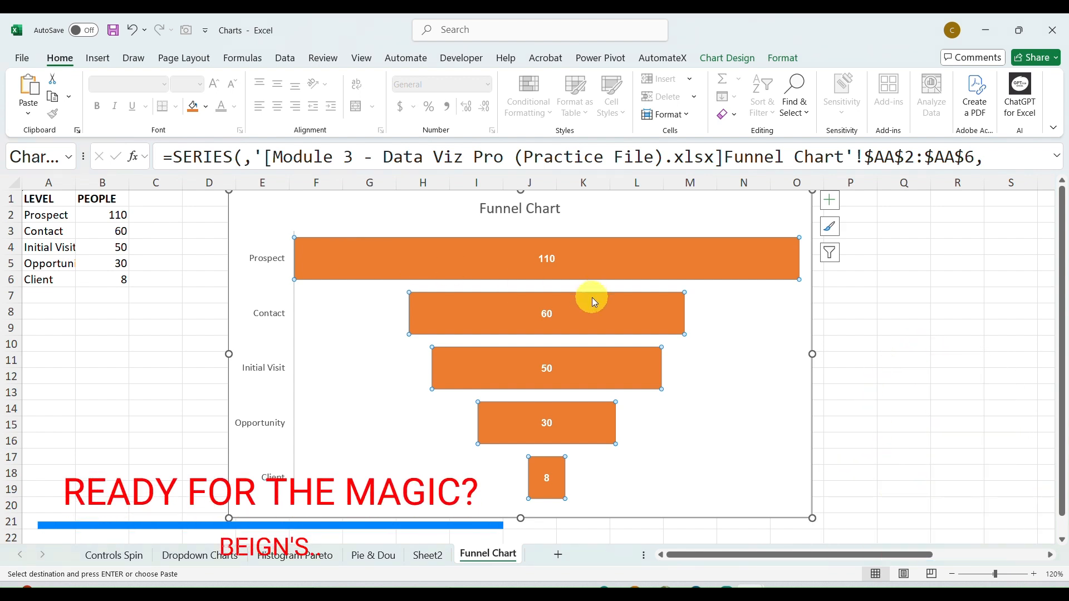
click(852, 316)
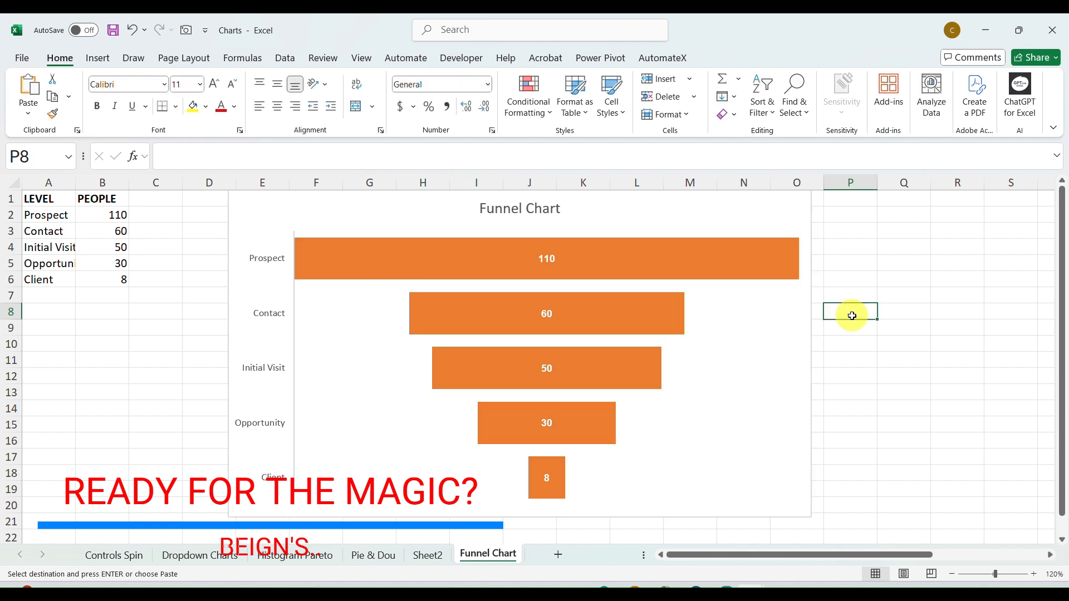
- Inspect the existing chart's helper data in columns W to Z and return to the source table
key(Up)
key(Up)
key(Up)
key(Up)
key(Up)
key(Up)
key(ctrl+Right)
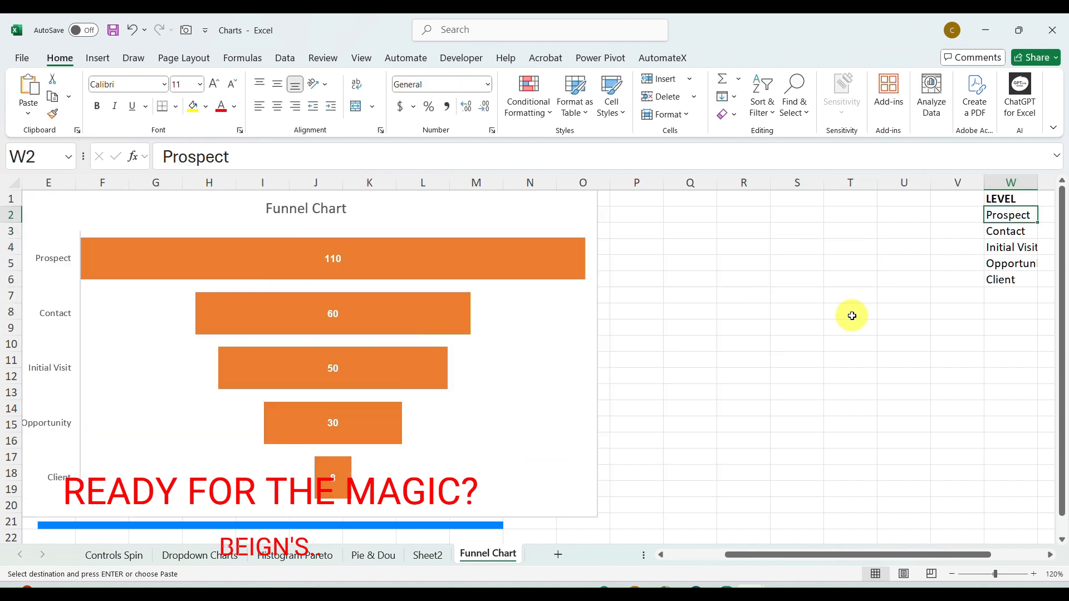
key(Right)
key(Right)
key(Right)
key(Right)
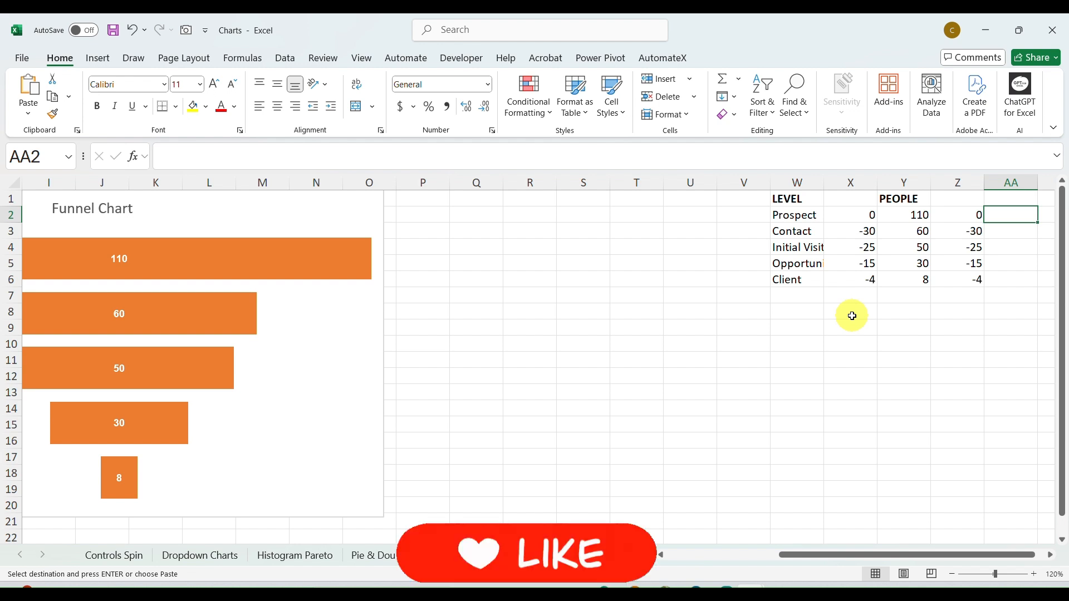
key(Left)
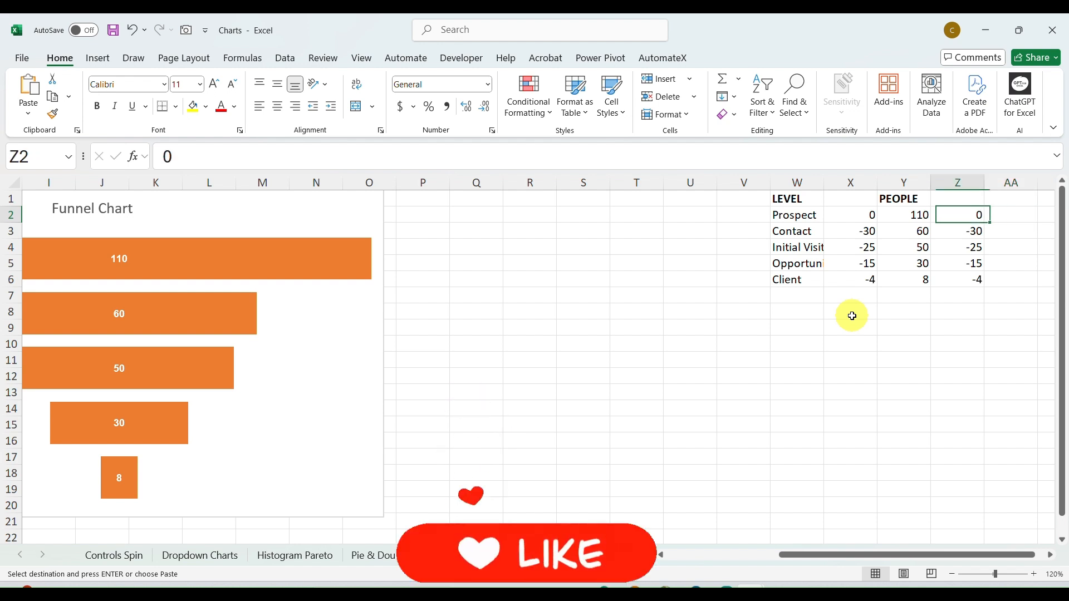
key(Left)
key(Left)
key(Left)
key(Home)
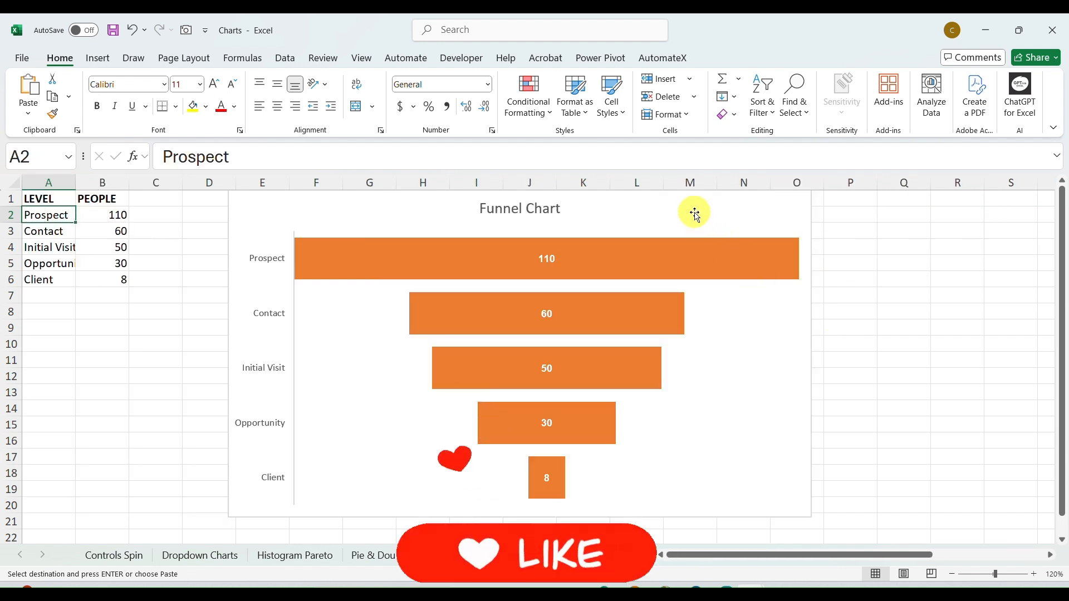
- Move the funnel chart away from the source table so it spans columns K to U
drag(694, 208, 934, 206)
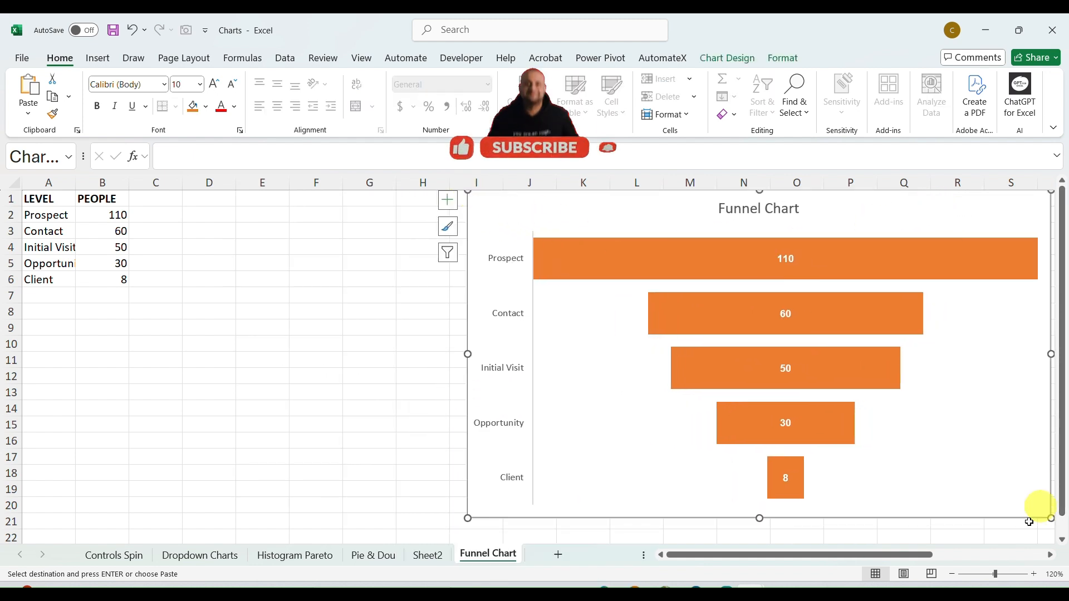
click(952, 574)
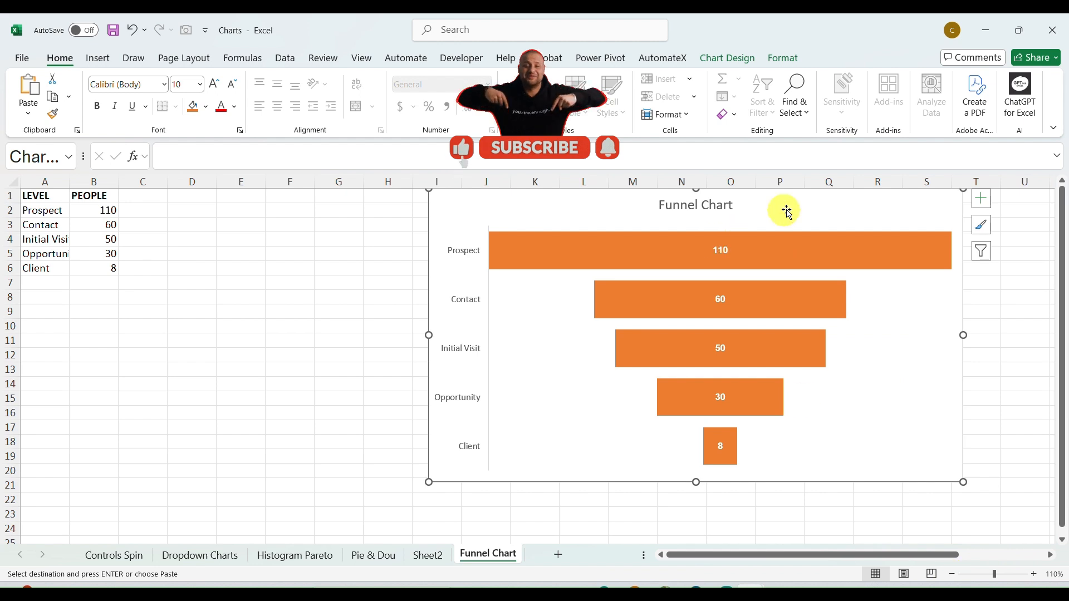
drag(795, 203, 864, 207)
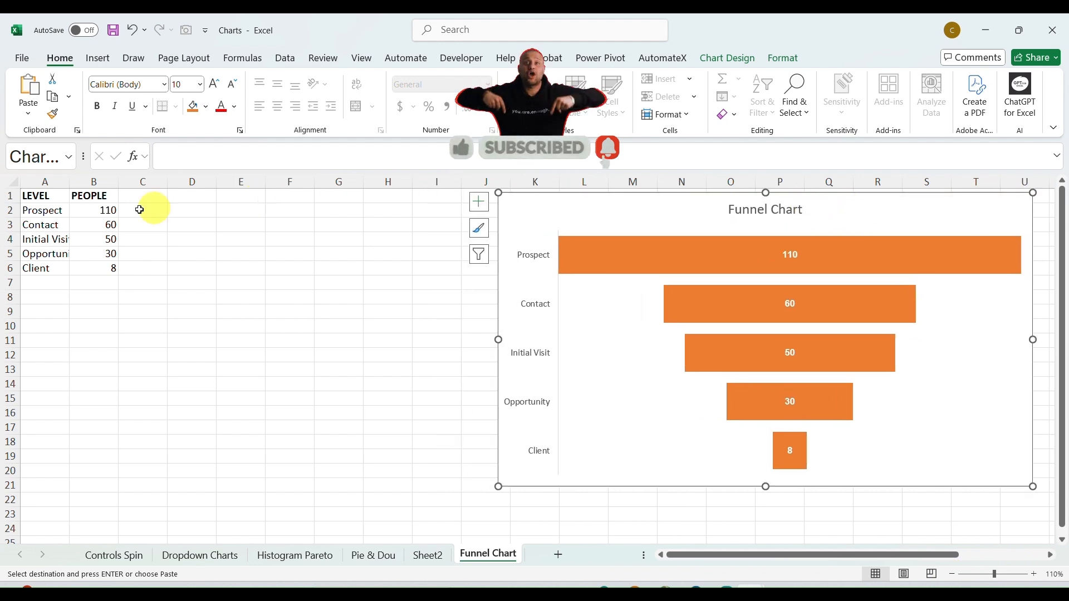
- Copy the LEVEL and PEOPLE table in A1:B6 and paste it as values starting at D1
click(89, 208)
key(Up)
key(Left)
key(ctrl+shift+Right)
key(ctrl+shift+Down)
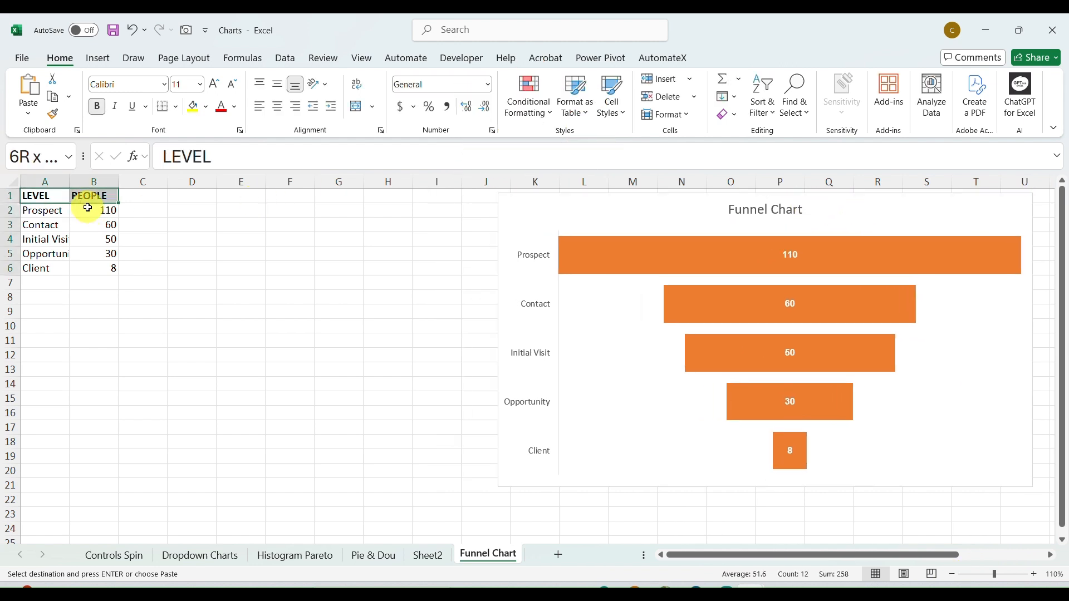
key(ctrl+c)
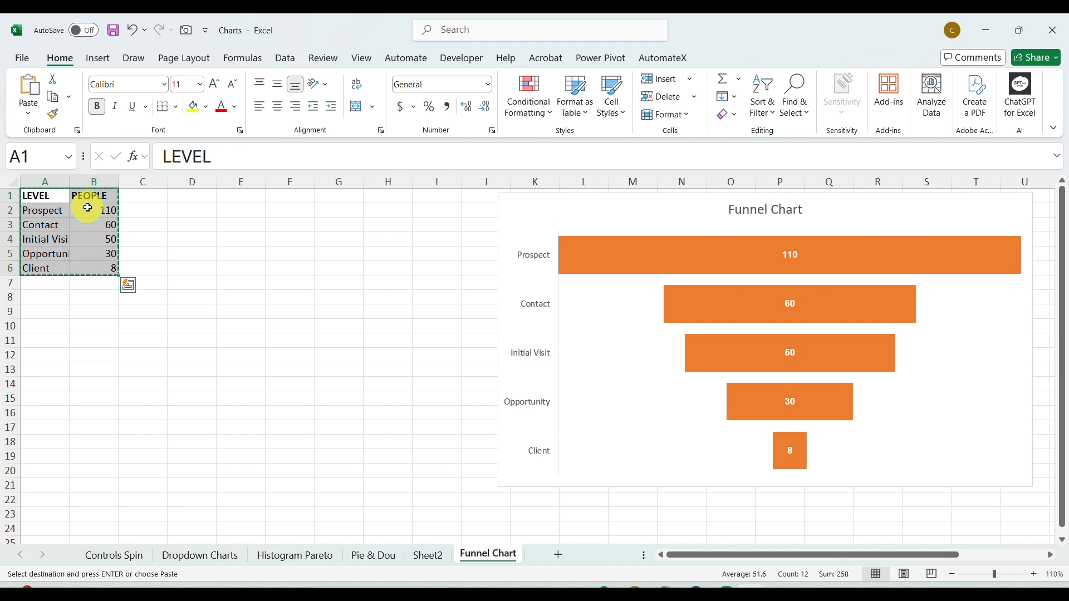
click(207, 193)
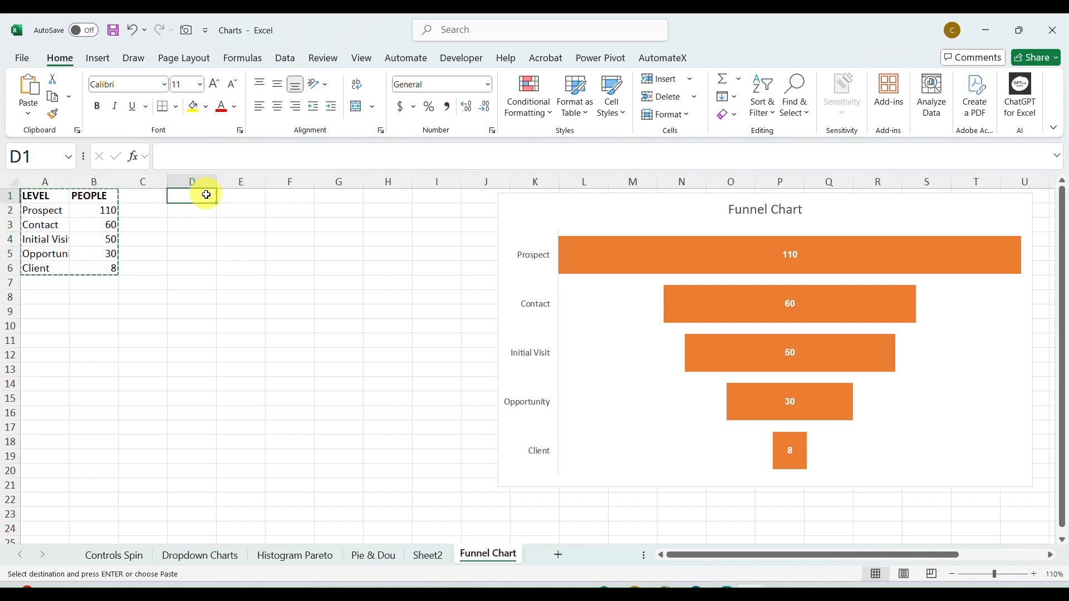
right_click(208, 194)
click(258, 240)
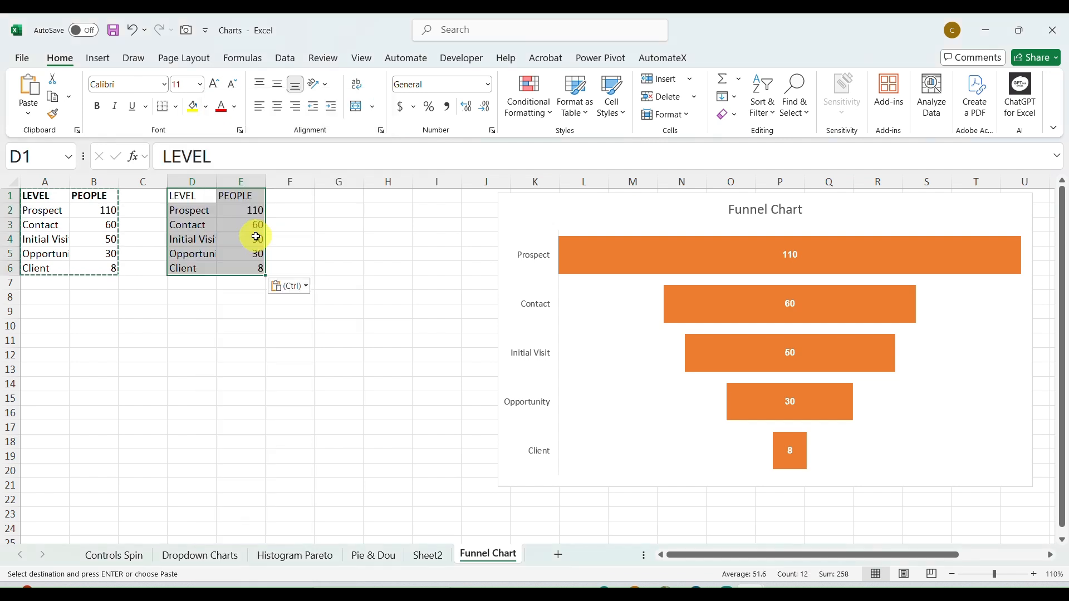
- Insert an empty column between LEVEL and PEOPLE in the copied table
click(228, 214)
click(246, 181)
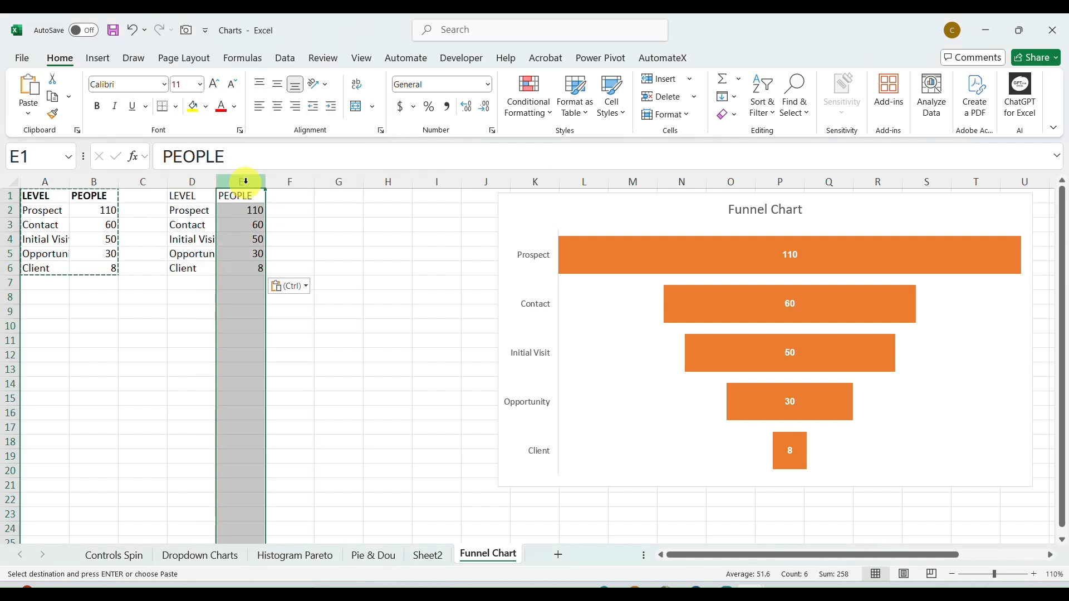
key(Escape)
key(ctrl+shift+plus)
- Enter the heading Dummy 1 in E1 and the heading Dummy 2 in G1
key(Right)
key(Left)
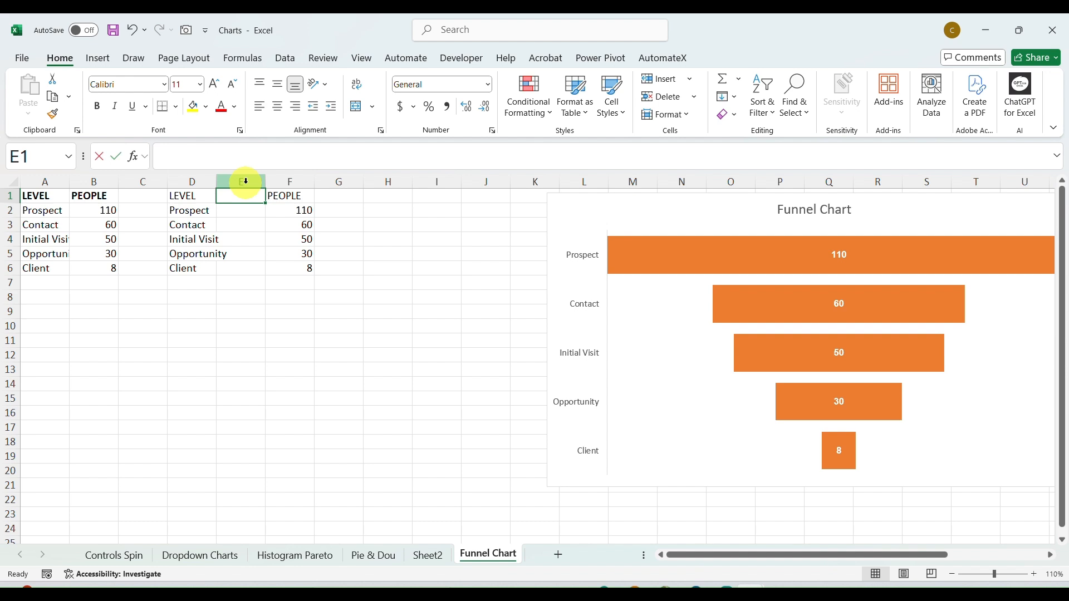
text(Dumm)
key(Tab)
key(Tab)
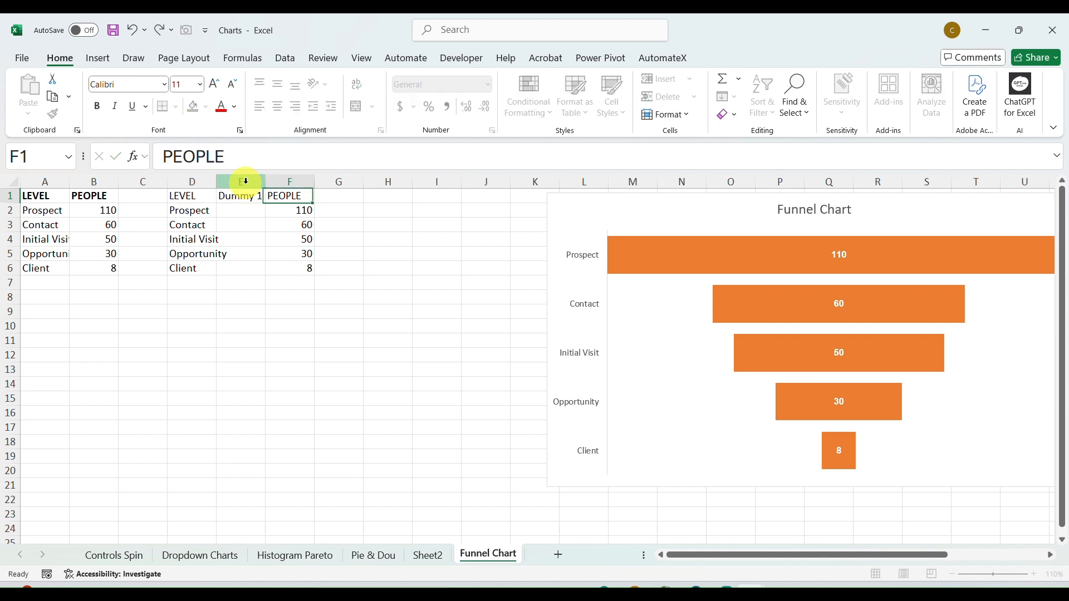
text(Dummy 2)
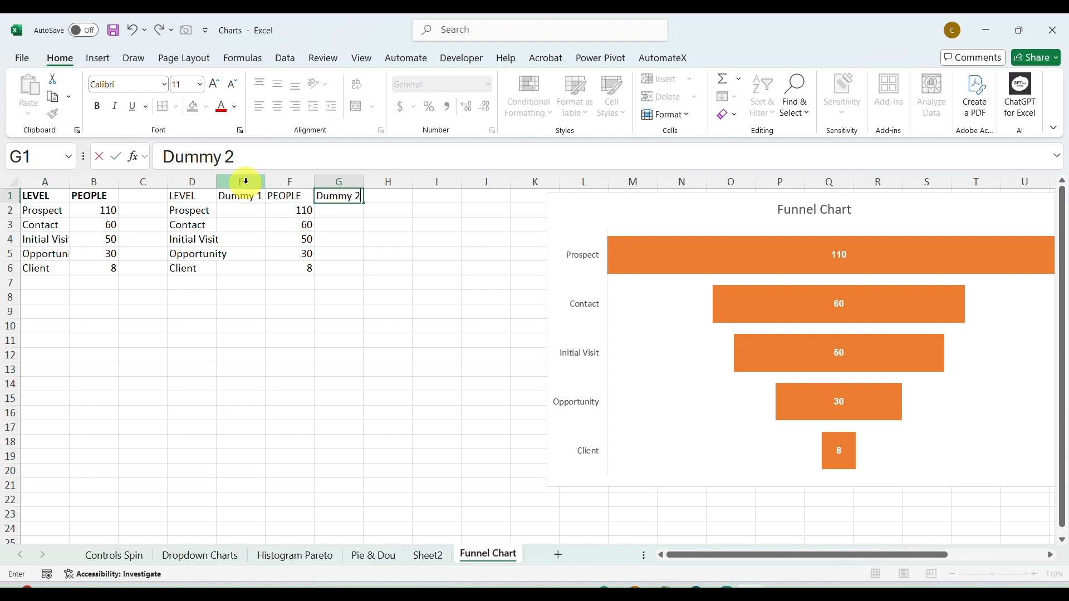
key(Return)
- Compare the copied table's PEOPLE values with the corresponding bars in the funnel chart
key(Left)
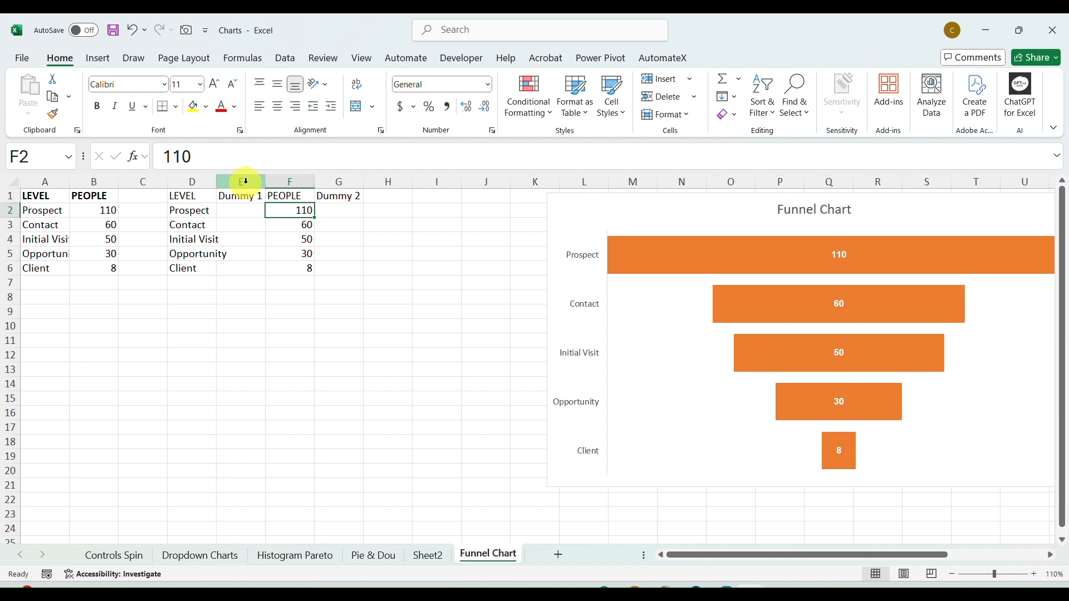
key(Down)
key(Down)
key(Down)
key(Down)
key(Up)
key(Up)
key(Up)
key(Up)
key(Up)
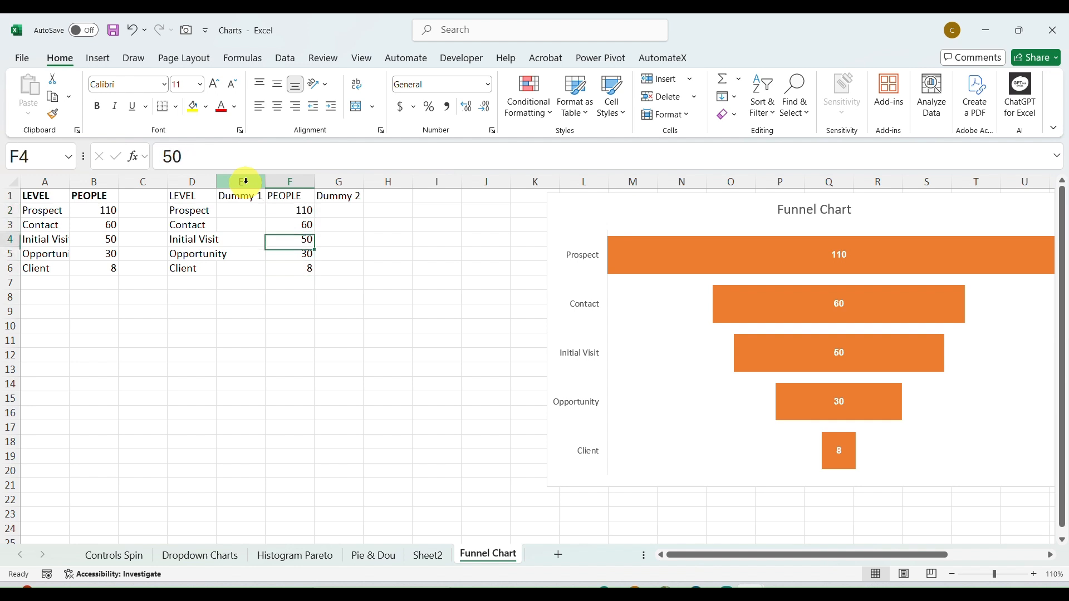
key(Down)
key(Down)
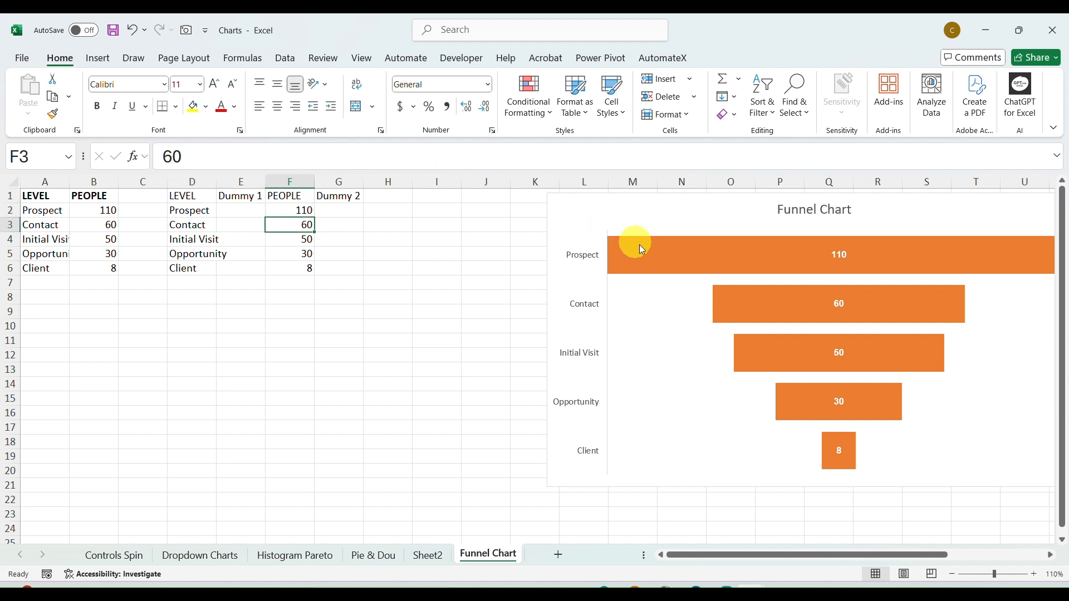
click(677, 262)
click(799, 349)
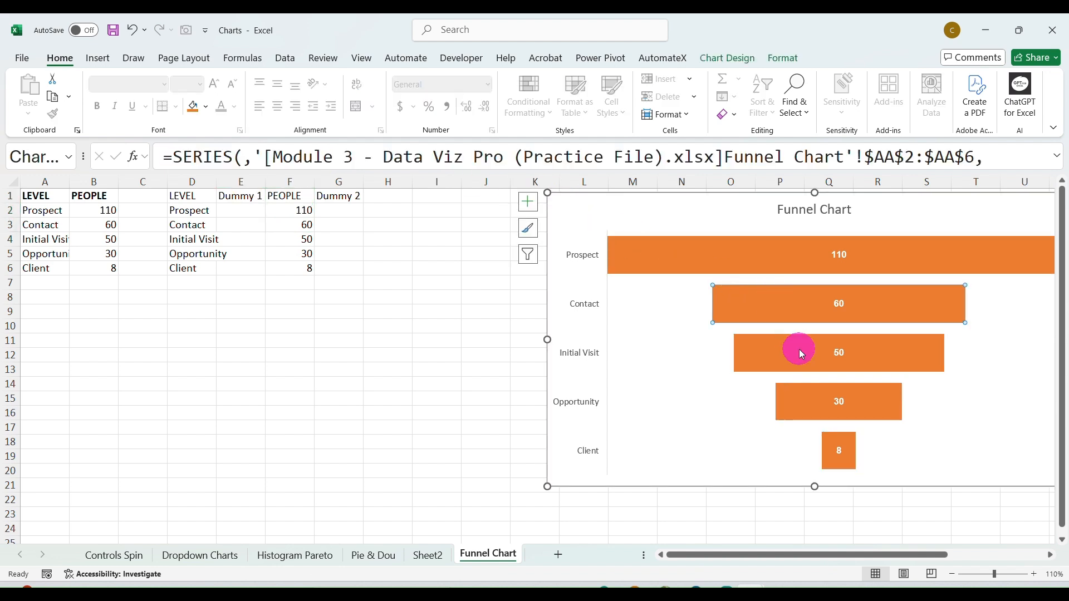
- Compare the chart's data labels with the empty Dummy 1 and Dummy 2 cells in the Prospect and Contact rows
click(838, 449)
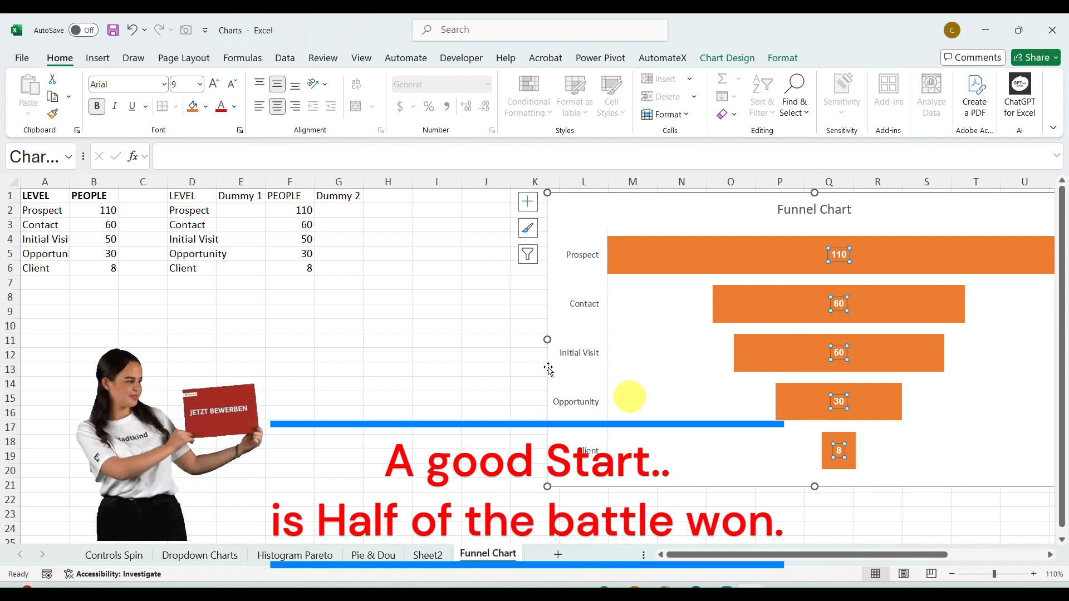
click(339, 205)
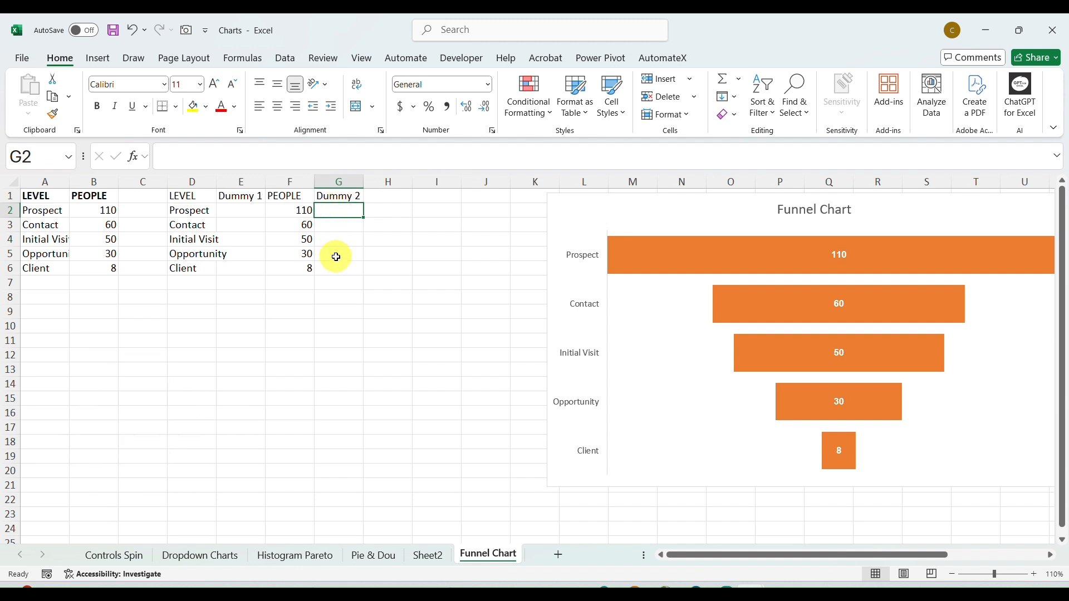
click(251, 212)
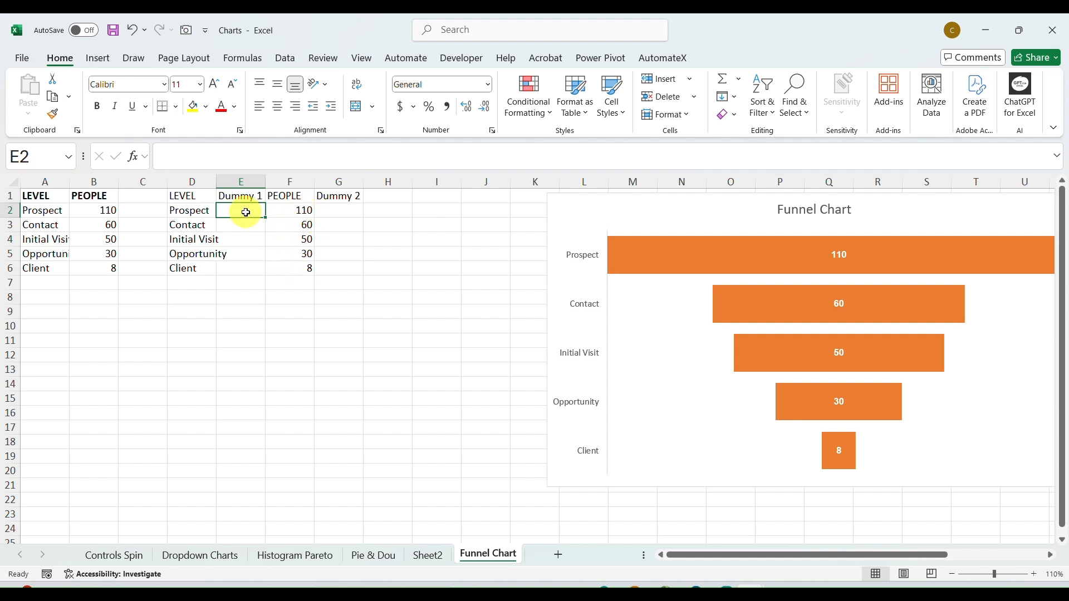
key(Right)
key(Right)
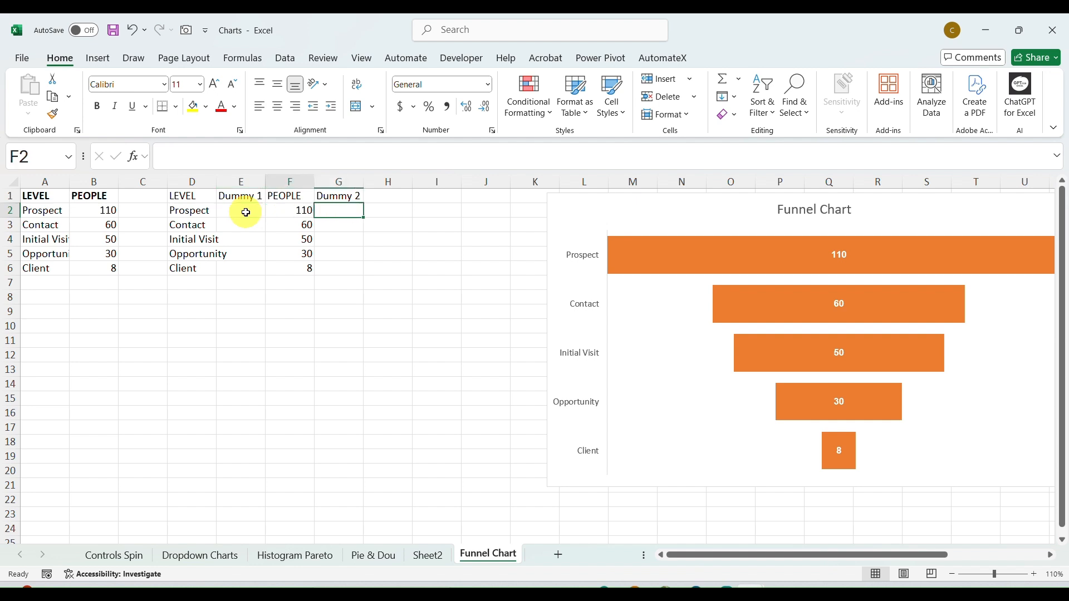
key(Left)
key(Left)
key(Down)
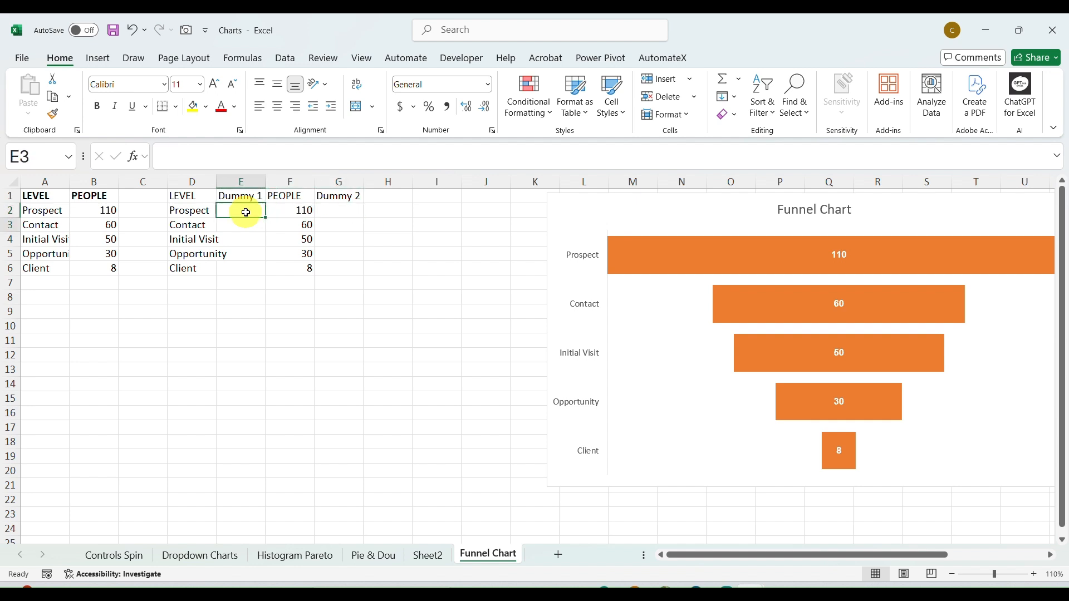
key(Right)
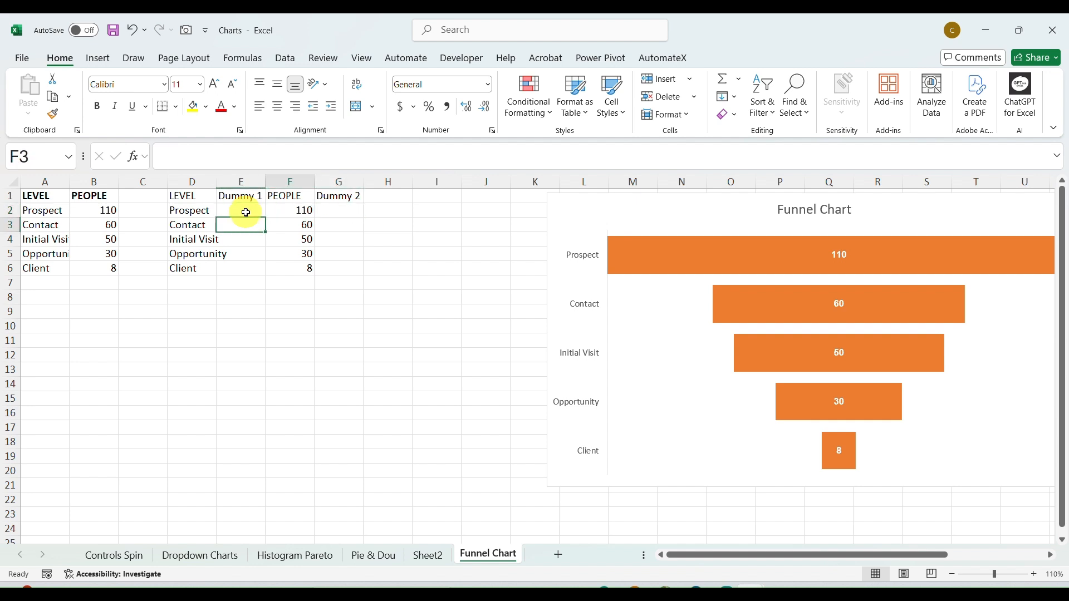
key(Left)
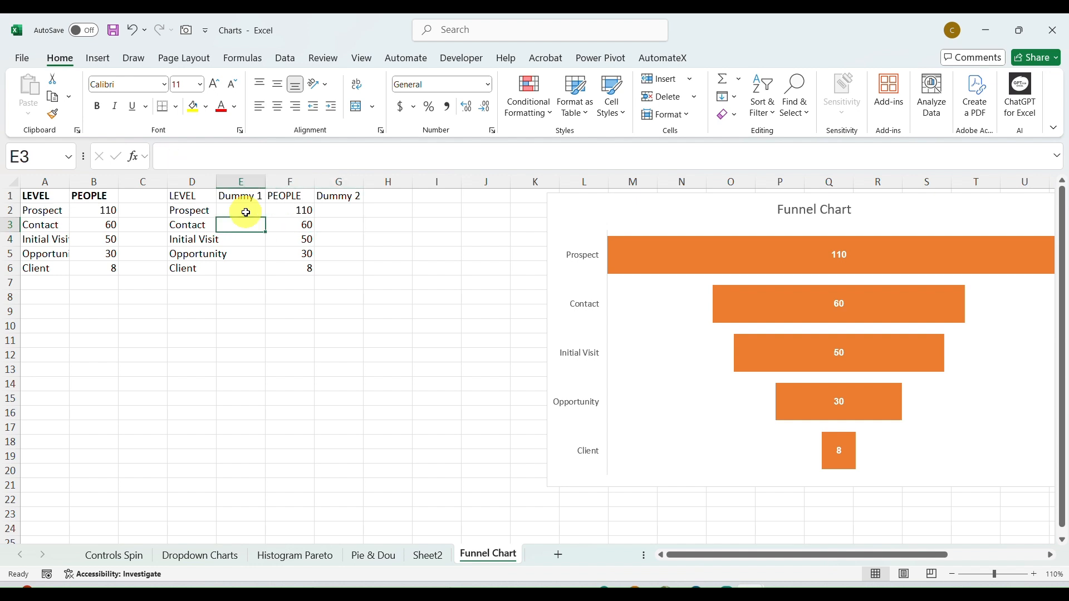
key(Right)
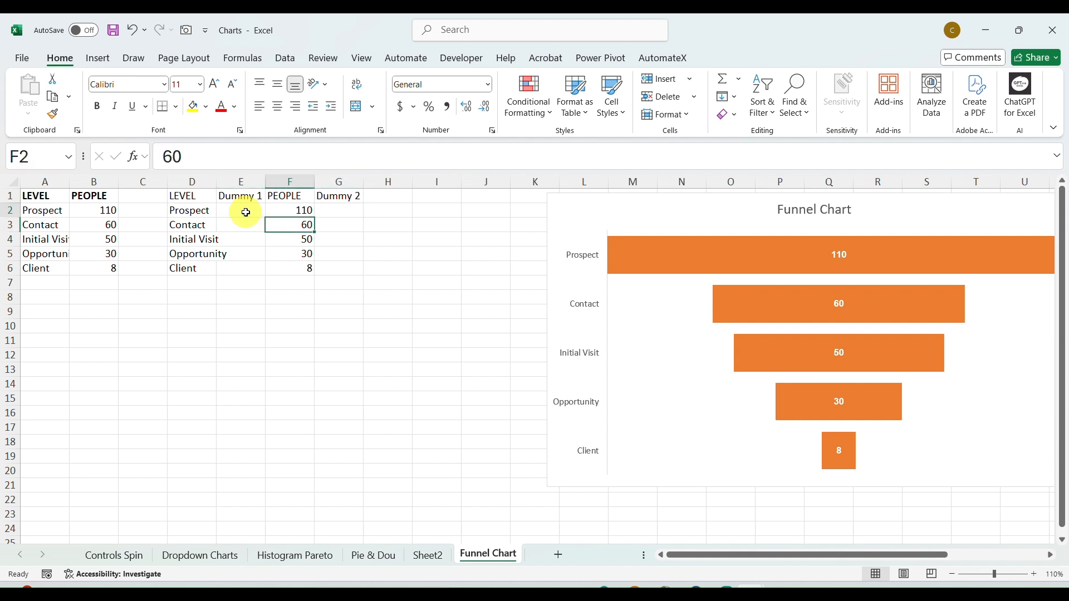
key(Left)
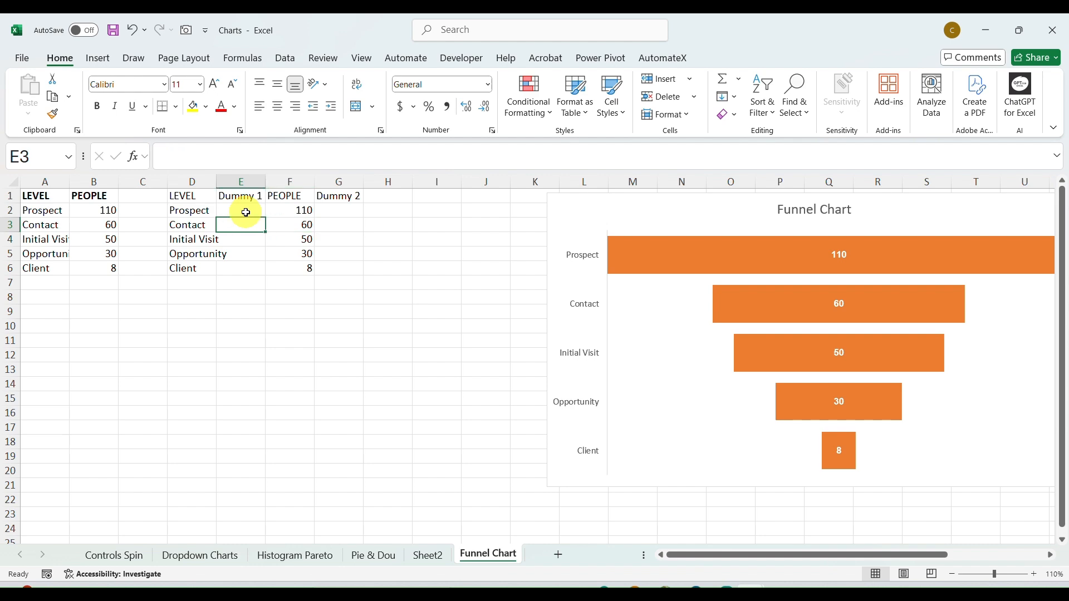
text(5)
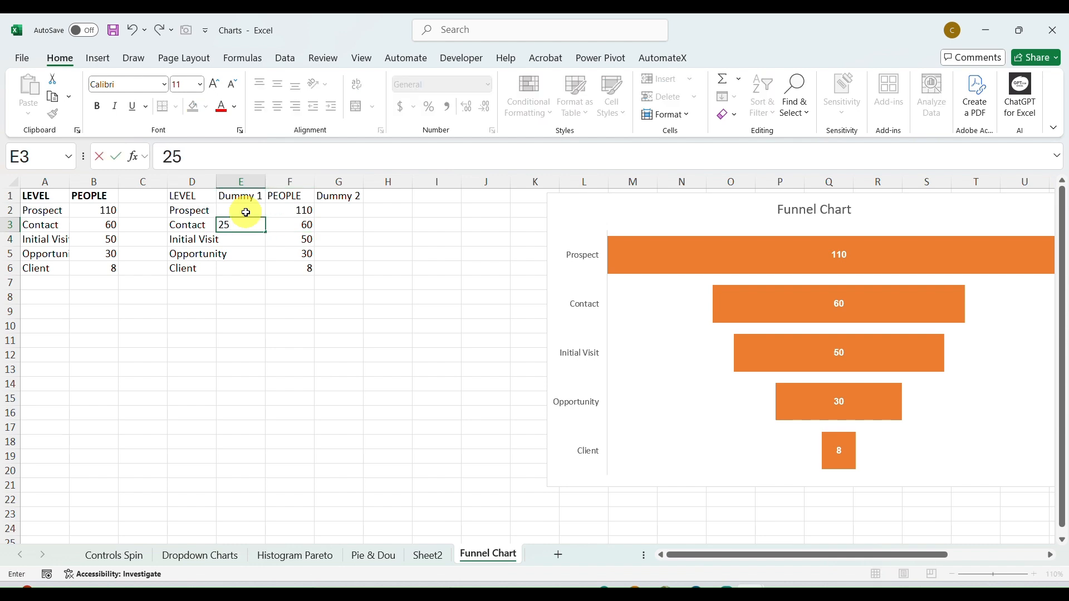
key(Tab)
key(Tab)
text(25)
key(ctrl+Return)
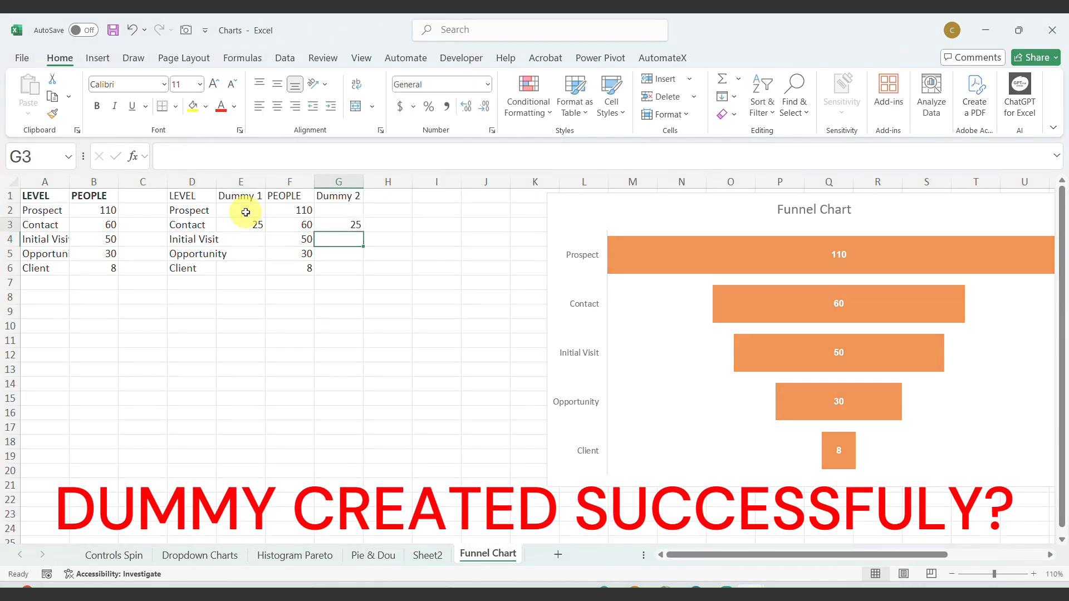
key(BackSpace)
key(Left)
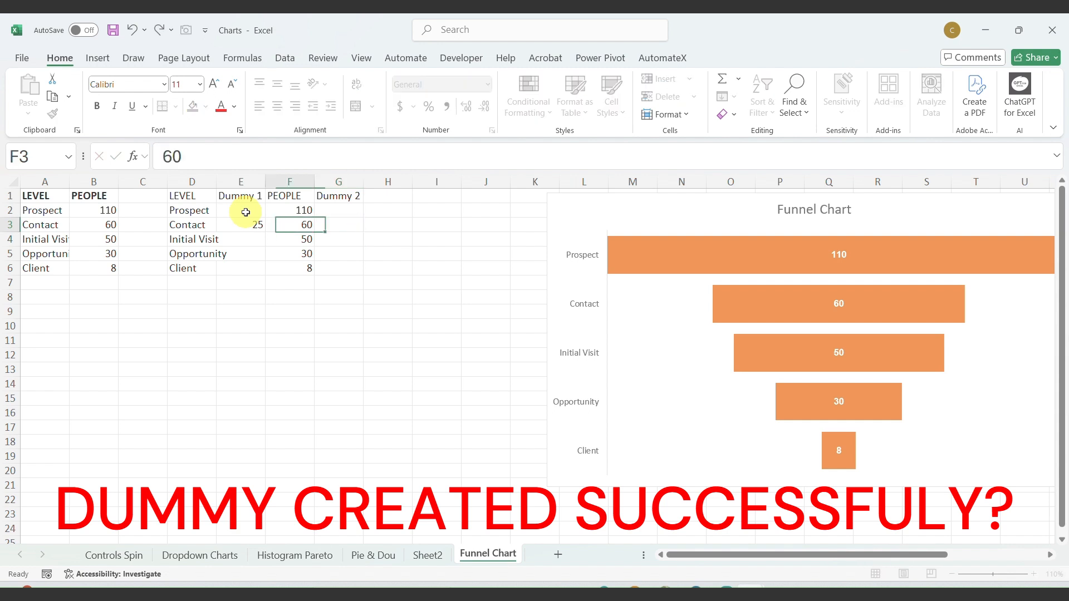
key(Left)
key(BackSpace)
key(ctrl+Return)
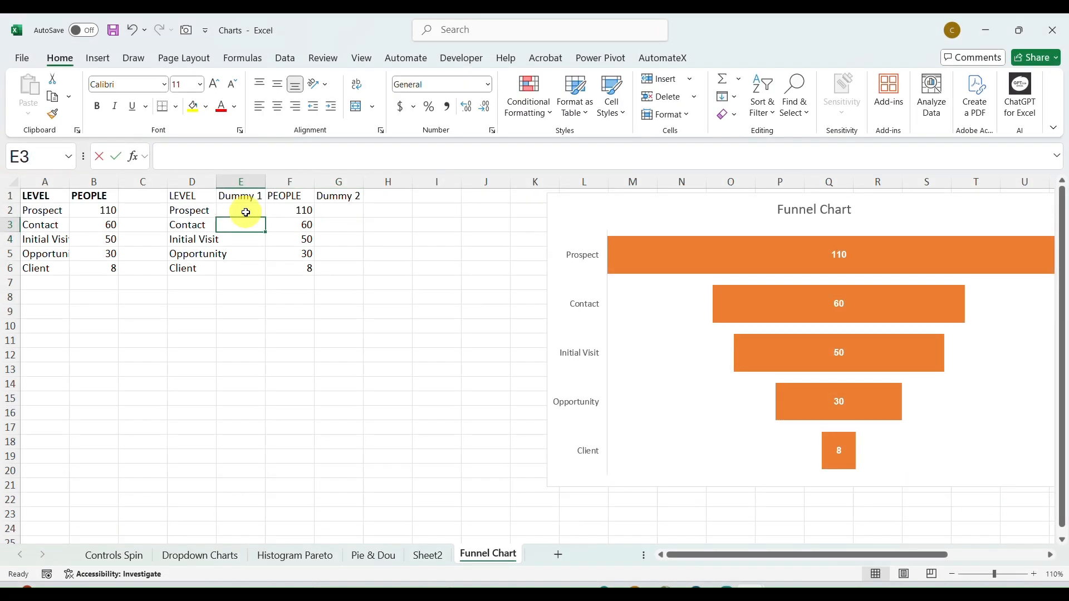
- Enter the formula =(F2-F3)/2 in E3 as the Contact row's Dummy 1 value
text(=)
key(Up)
key(Right)
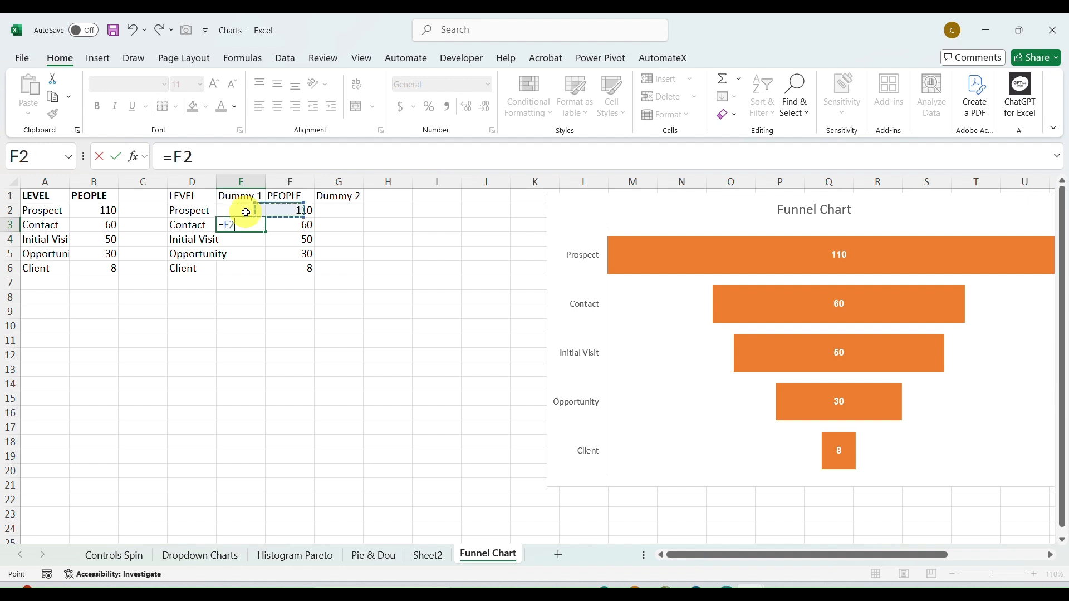
text(-)
key(Up)
key(Right)
key(Down)
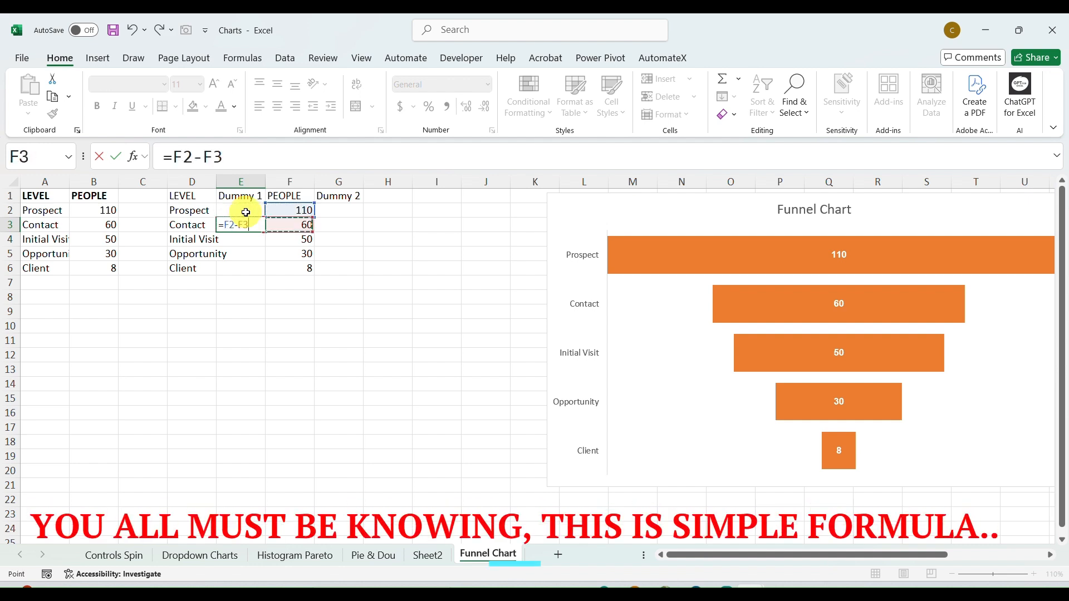
text())
click(178, 154)
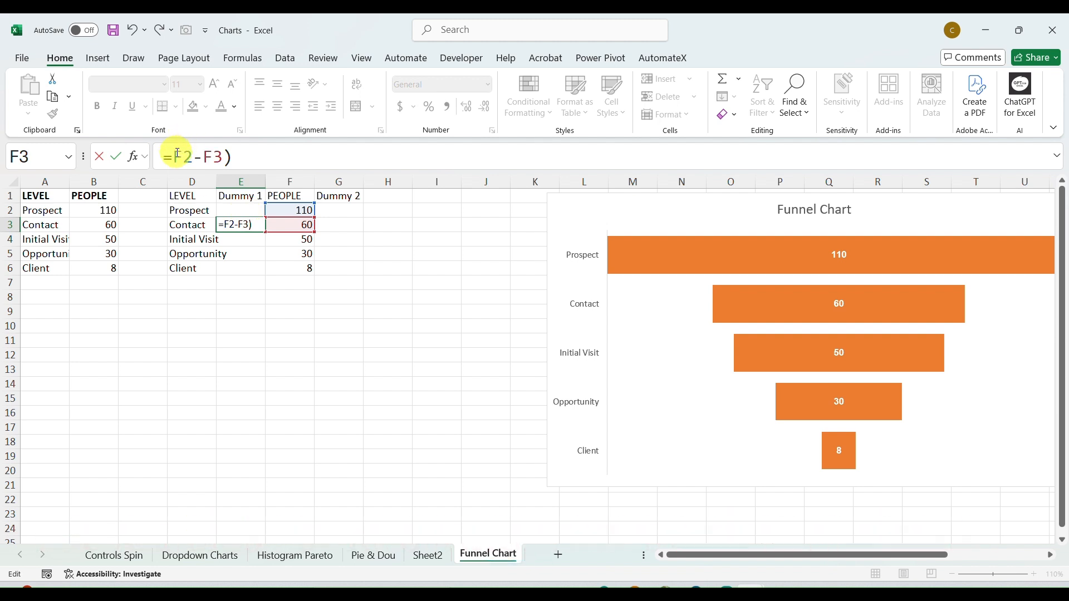
text(()
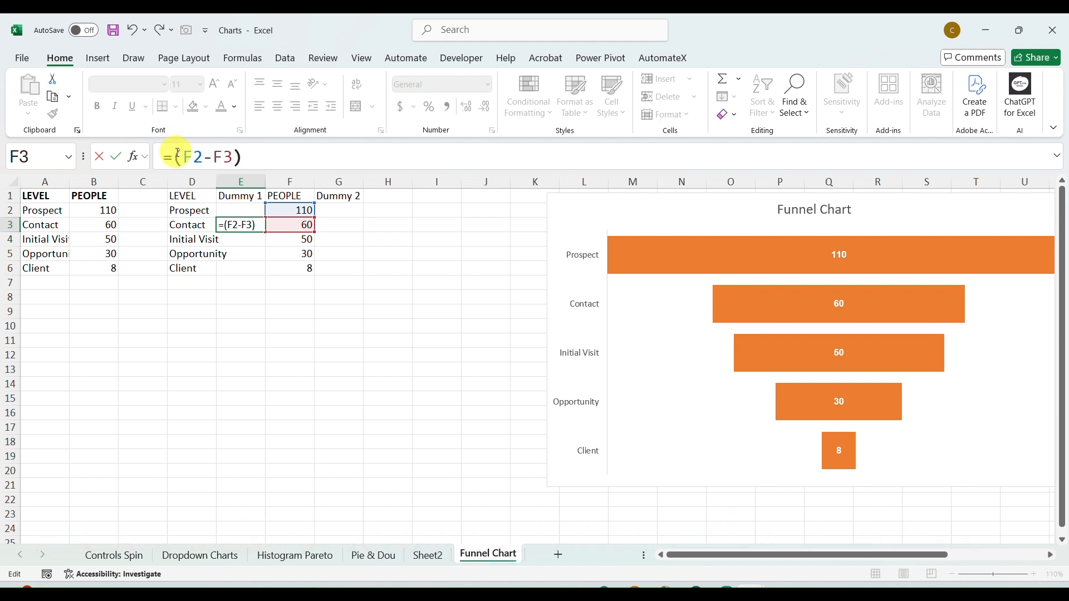
text(/2)
key(Return)
- Enter the formula =E3 in G3 so the Contact row's Dummy 2 matches Dummy 1
key(Up)
key(Right)
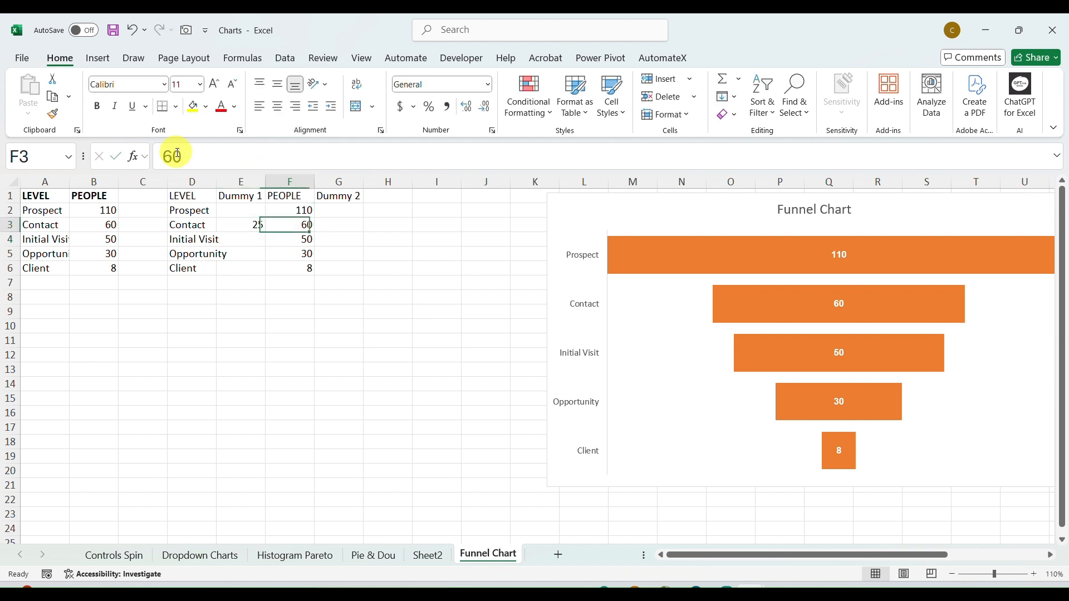
key(Right)
text(=)
key(Left)
key(Left)
key(Return)
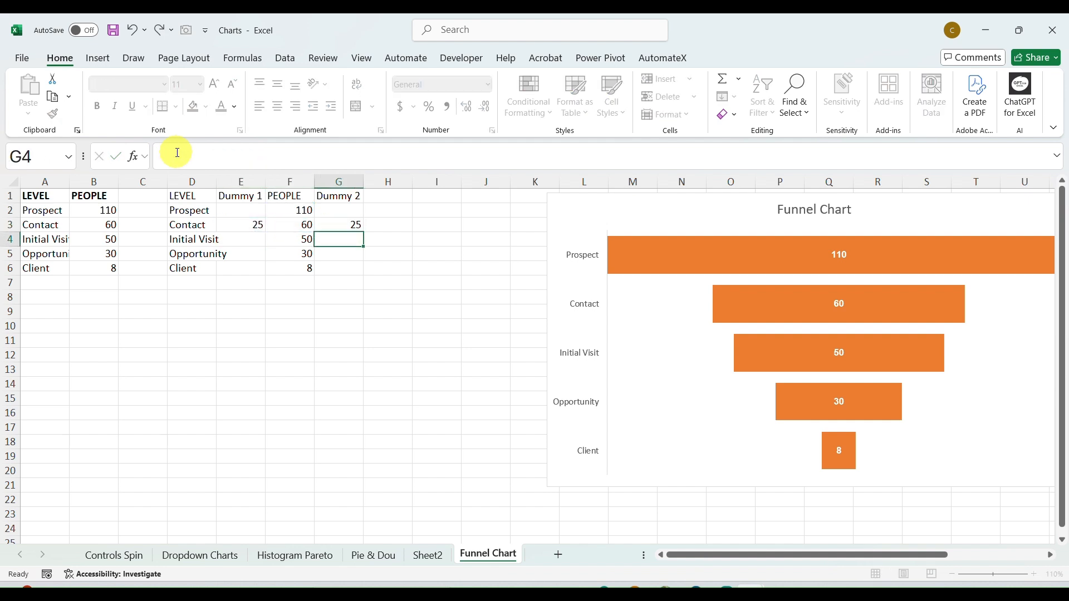
- Review the Contact row's dummy formulas in E3 and G3 and the empty Dummy 1 cells E4:E6
key(Up)
key(Left)
key(Left)
key(Right)
key(Right)
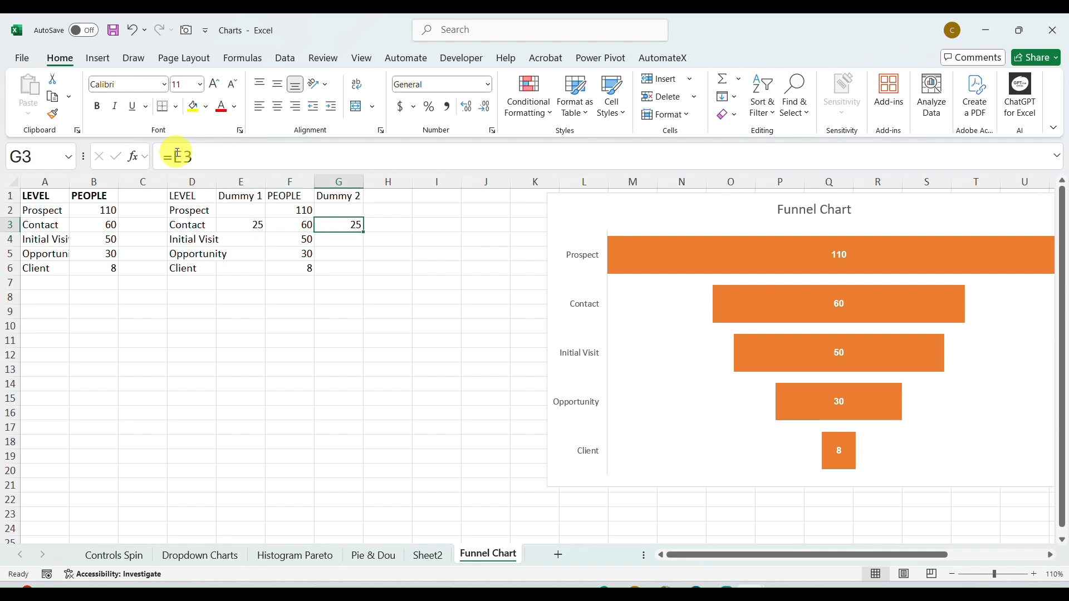
key(Left)
key(Left)
key(Right)
key(Right)
key(Left)
key(Left)
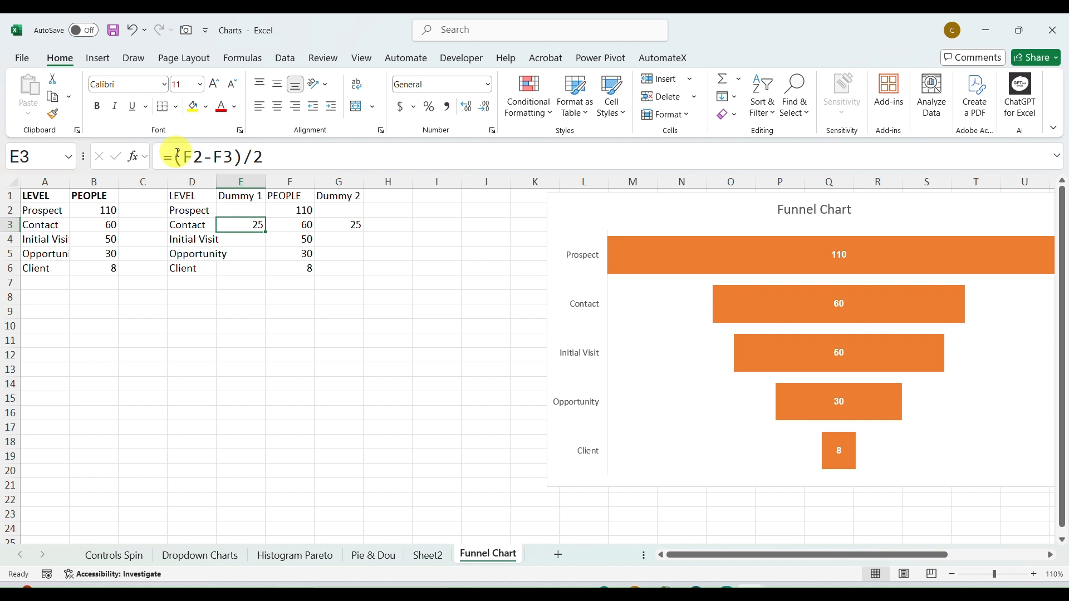
key(Down)
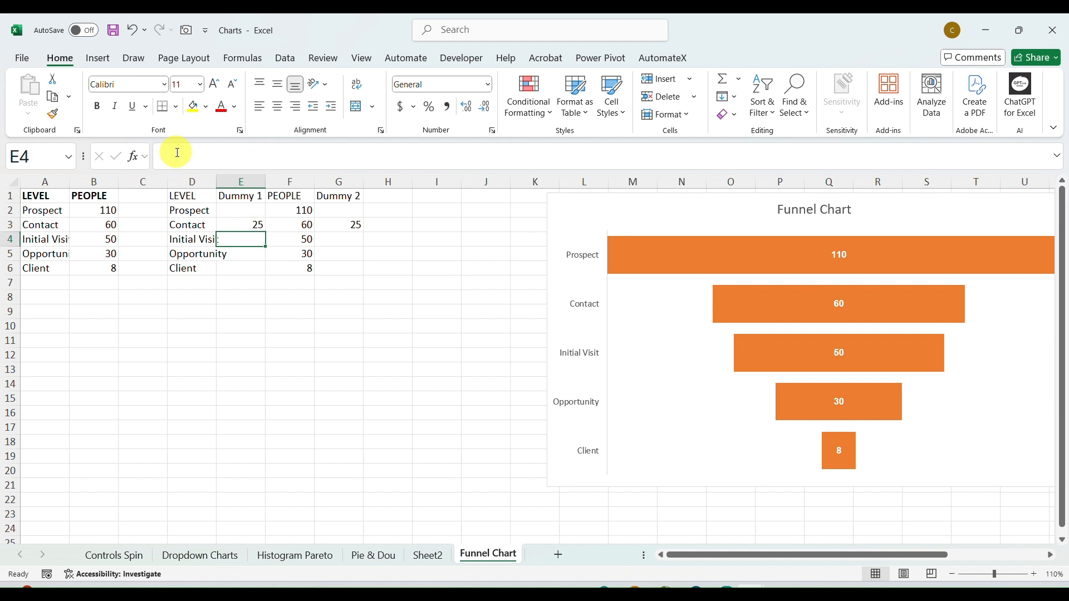
key(Down)
key(Down)
key(Up)
key(Up)
key(Down)
key(Down)
key(Up)
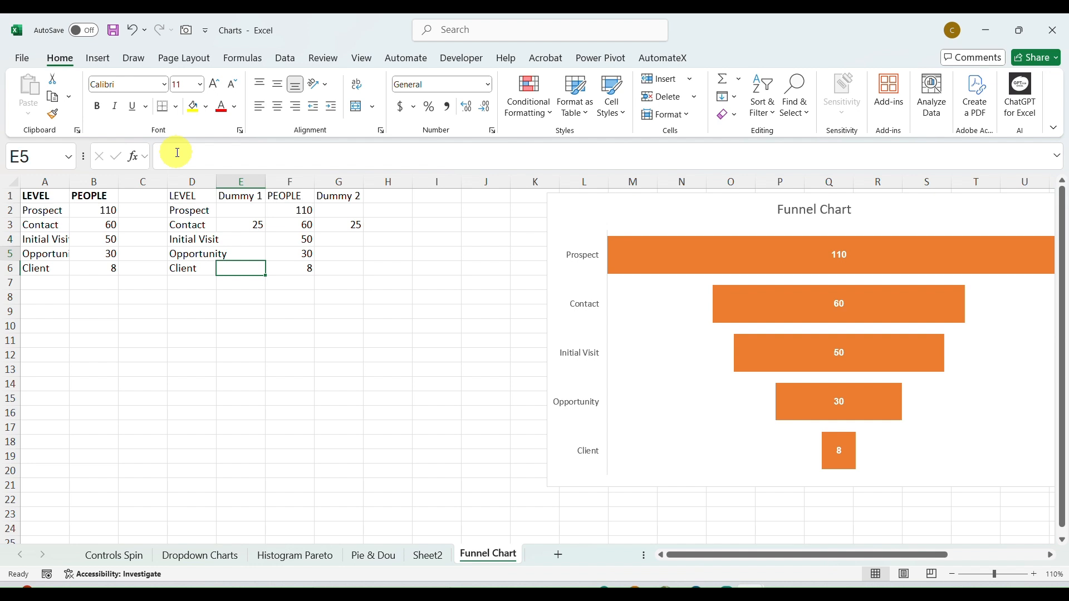
key(Up)
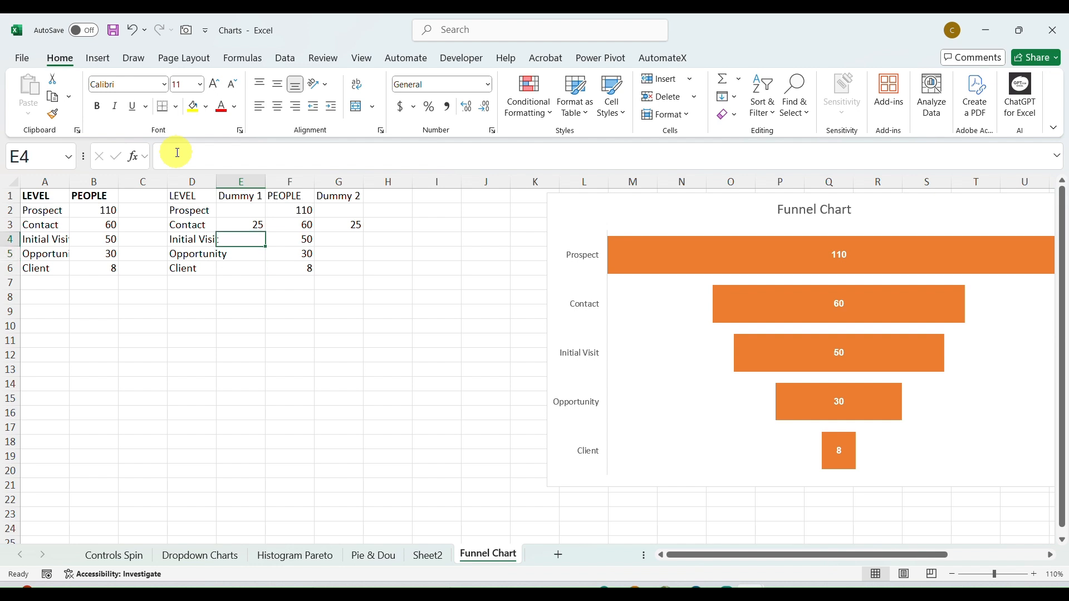
- Copy the Dummy 1 formula with its relative references from E3 into E4:E6
key(Up)
key(Down)
key(shift+Down)
key(shift+Down)
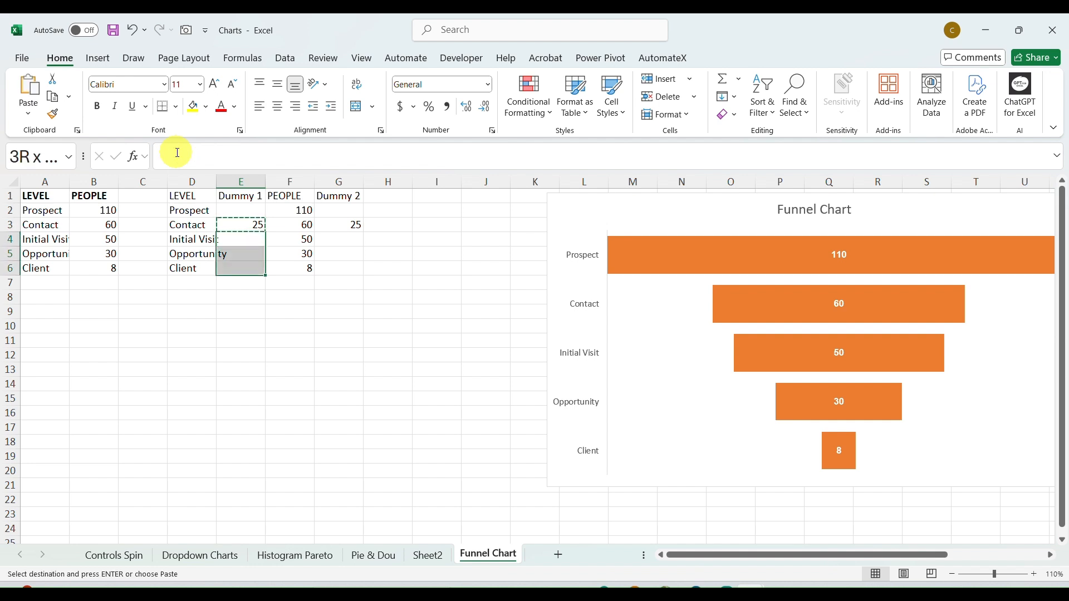
key(ctrl+v)
key(Down)
key(Up)
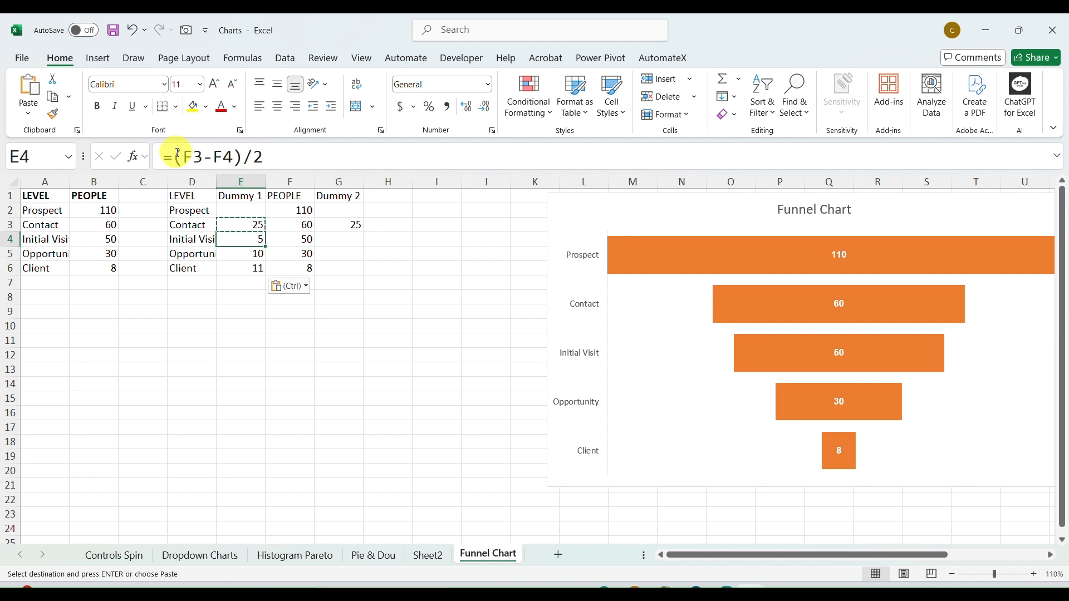
- Compare the Dummy 1 formulas in E3 and E4 and their row values for Contact and Initial Visit
key(shift+Right)
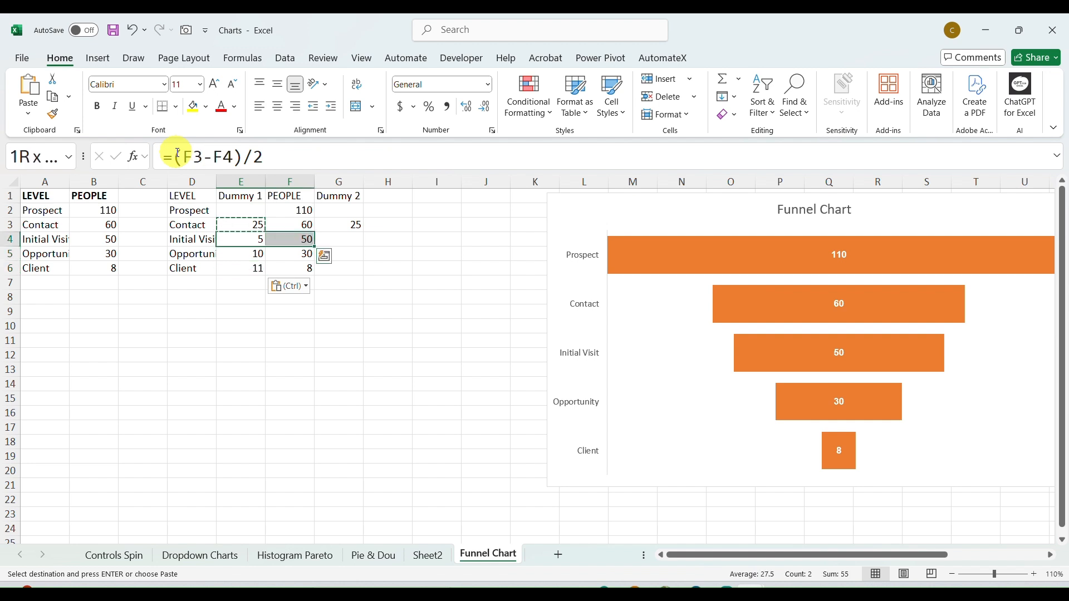
key(Up)
key(shift+Right)
key(shift+Right)
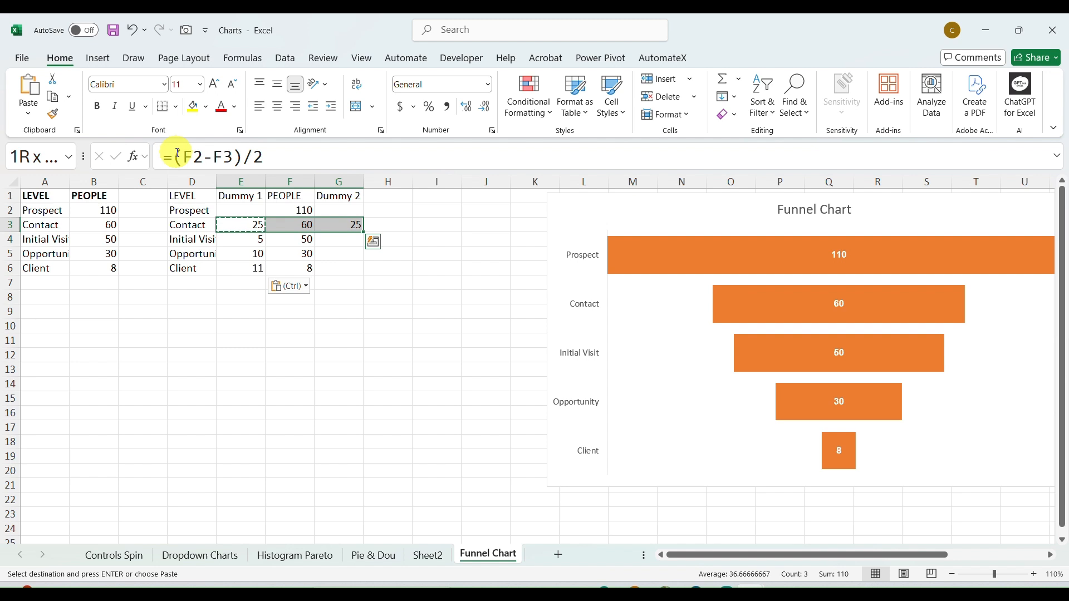
key(Down)
key(Up)
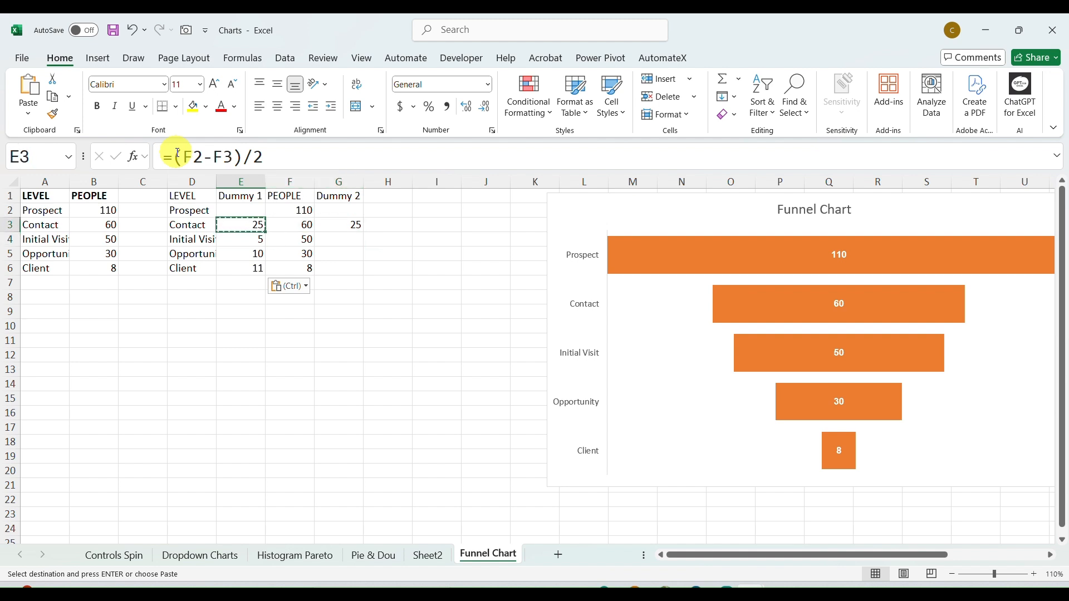
key(Down)
key(Up)
key(Down)
key(Up)
key(Down)
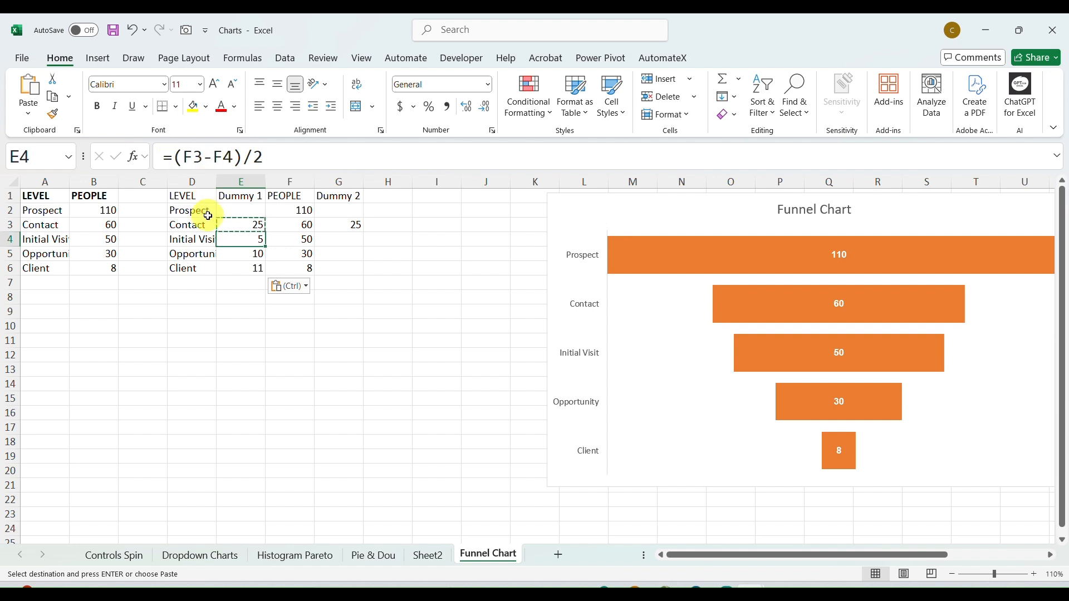
- Make the F2 reference absolute in E3 so the formula reads =($F$2-F3)/2
key(Up)
click(192, 157)
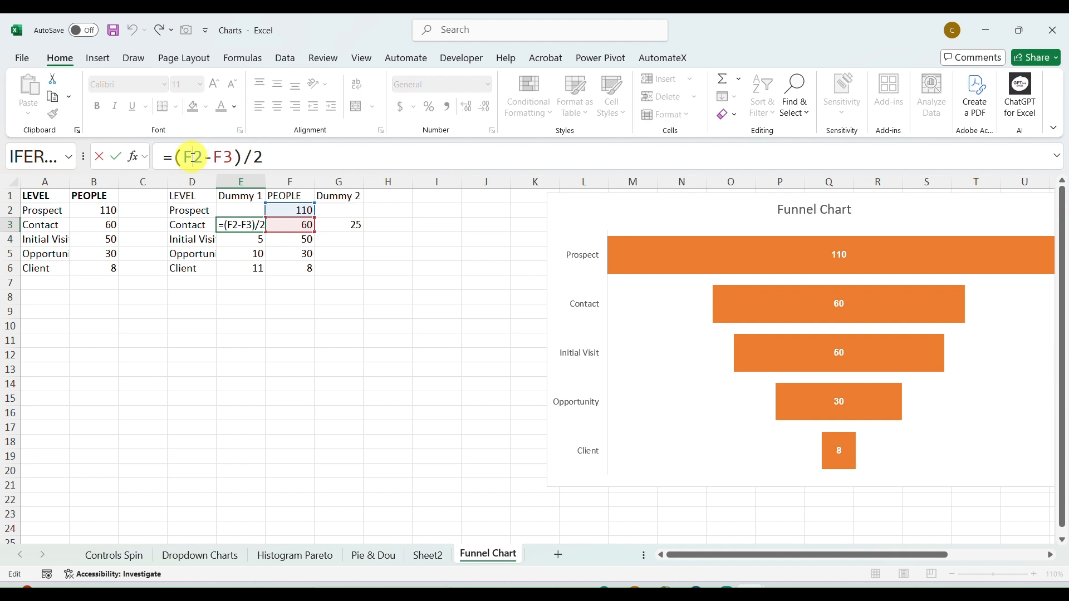
key(F4)
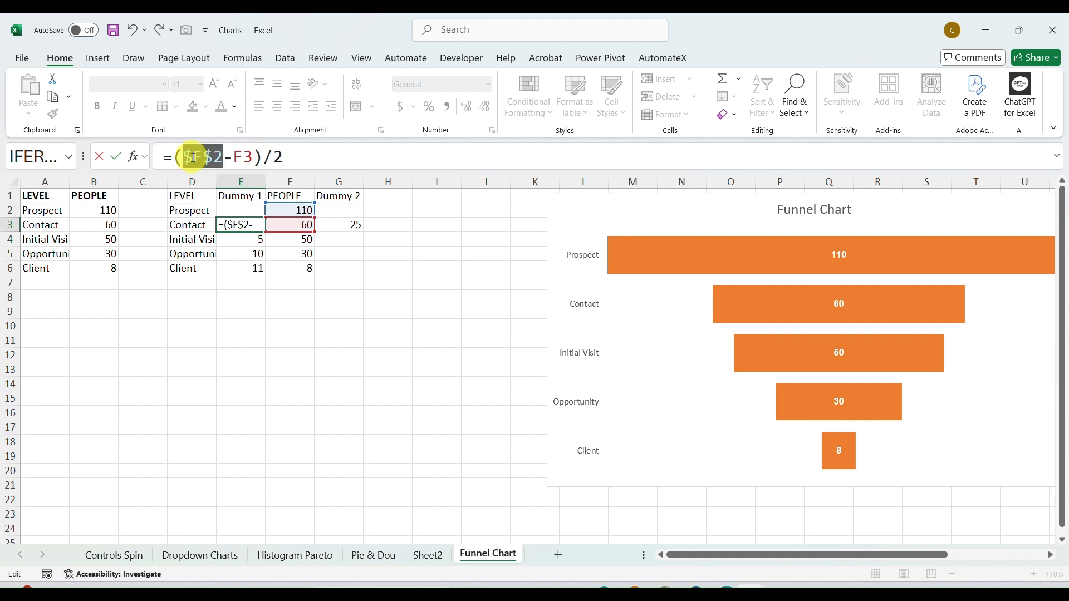
key(Return)
key(Up)
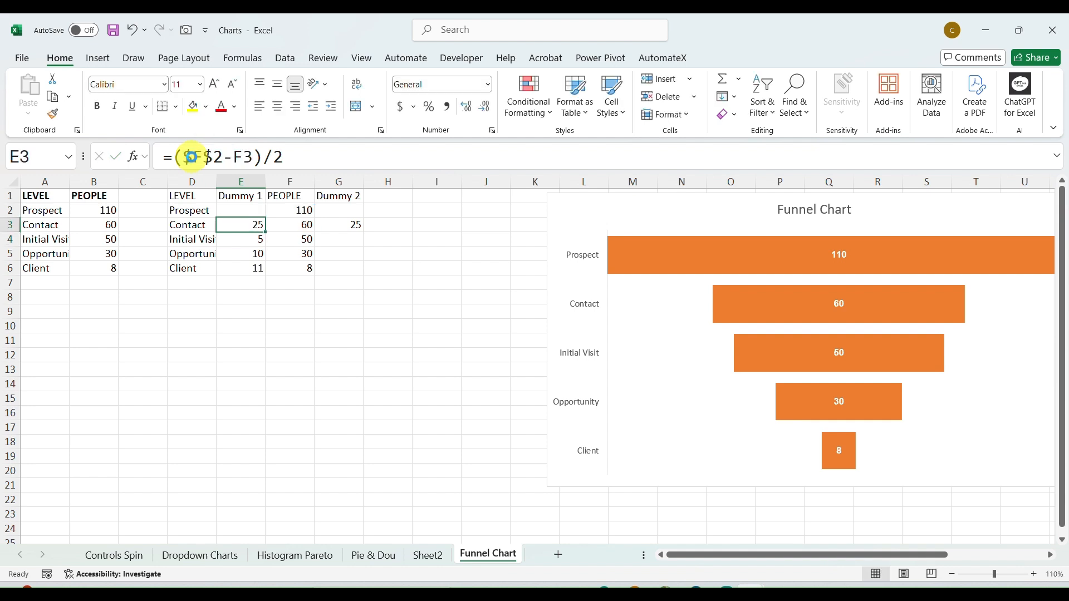
- Copy the Dummy 1 formula with the absolute $F$2 reference from E3 into E4:E6
key(ctrl+c)
key(Down)
key(shift+Down)
key(shift+Down)
key(ctrl+v)
key(Down)
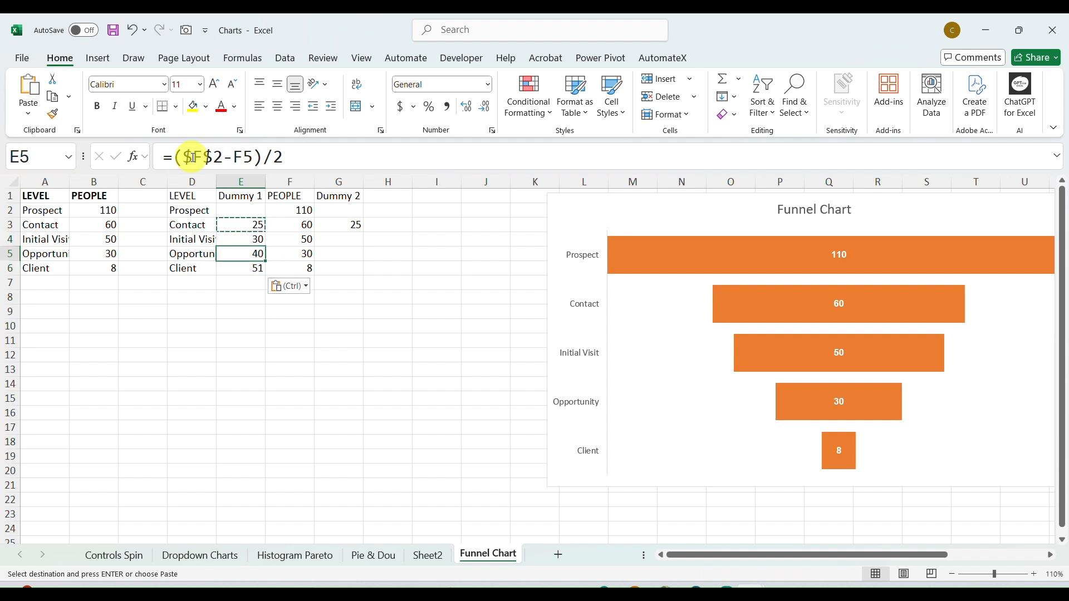
- Copy the Dummy 2 formula =E3 from G3 into G4:G6
key(Up)
key(Right)
key(Right)
key(Up)
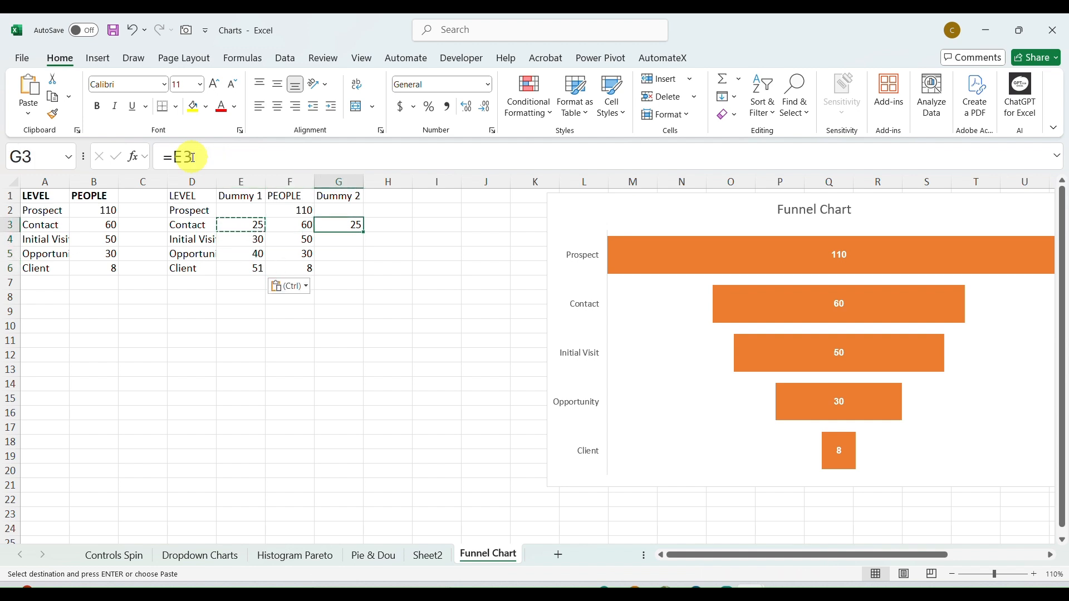
key(ctrl+c)
key(Left)
key(Down)
key(Down)
key(Down)
key(Right)
key(shift+Up)
key(shift+Up)
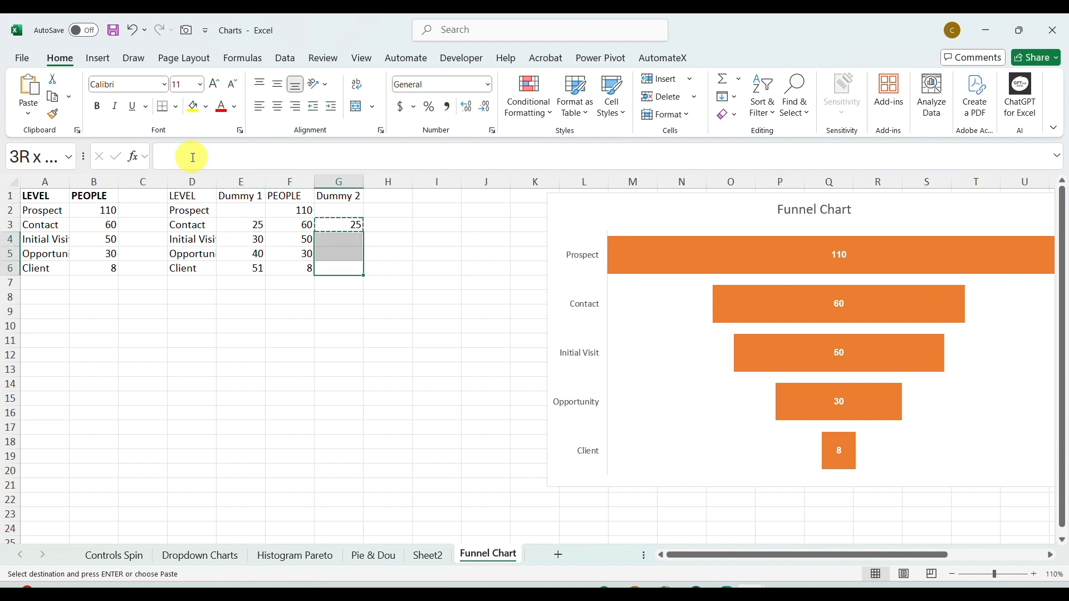
key(ctrl+v)
key(shift+Down)
key(shift+Down)
key(Escape)
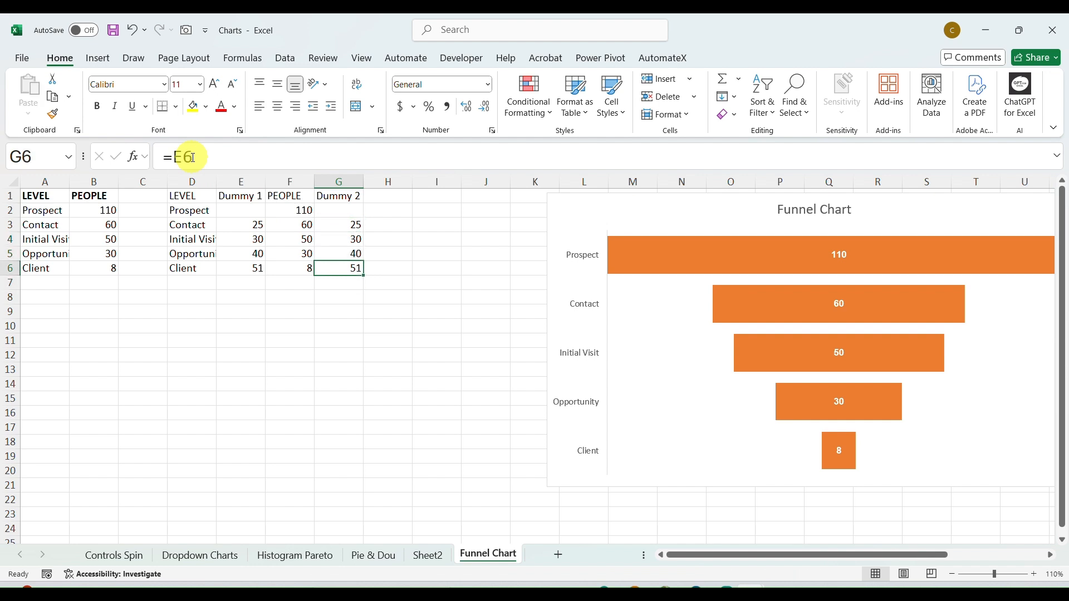
- Check the sum of the Dummy 1, PEOPLE and Dummy 2 values in each row from Client up to Contact
key(Left)
key(Left)
key(shift+Right)
key(shift+Right)
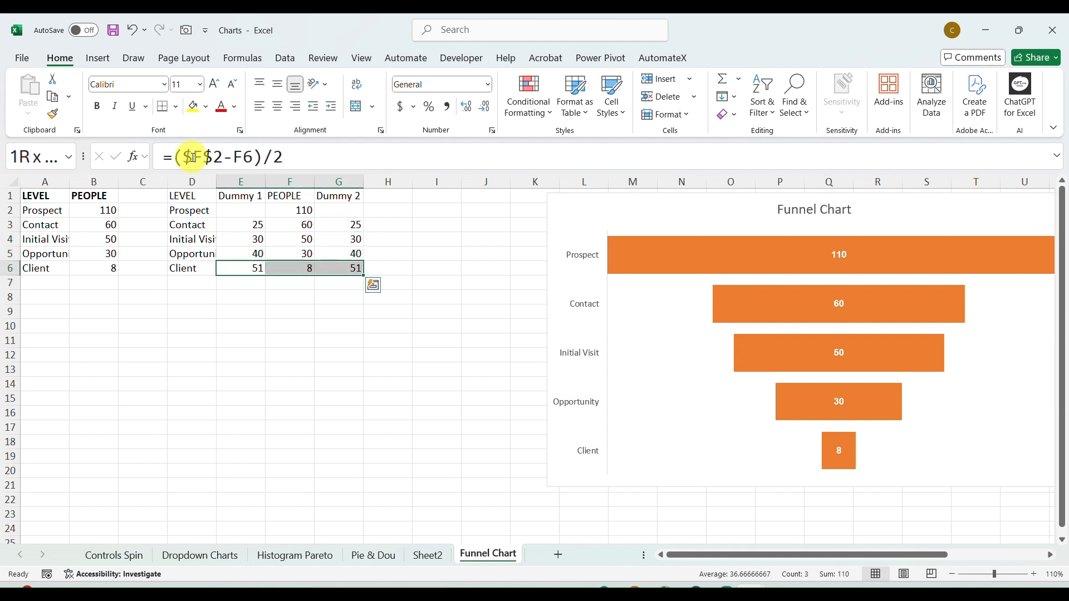
key(Up)
key(shift+Right)
key(shift+Right)
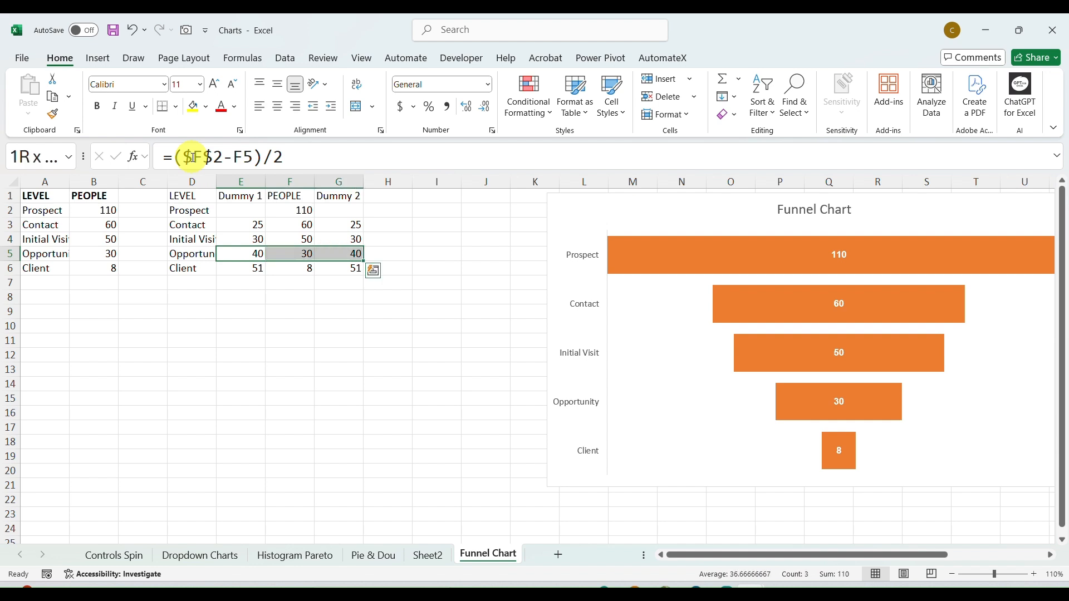
key(Up)
key(shift+Right)
key(shift+Right)
key(Up)
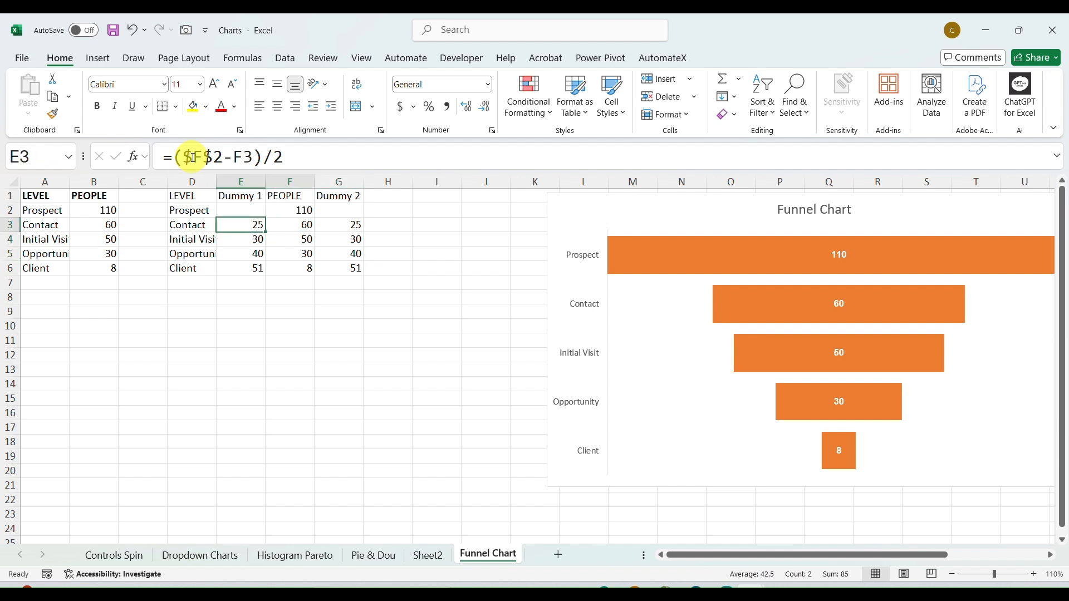
key(shift+Right)
key(shift+Right)
- Insert a 2-D stacked bar chart from D1:G6 and place it below the helper table
key(Up)
key(Up)
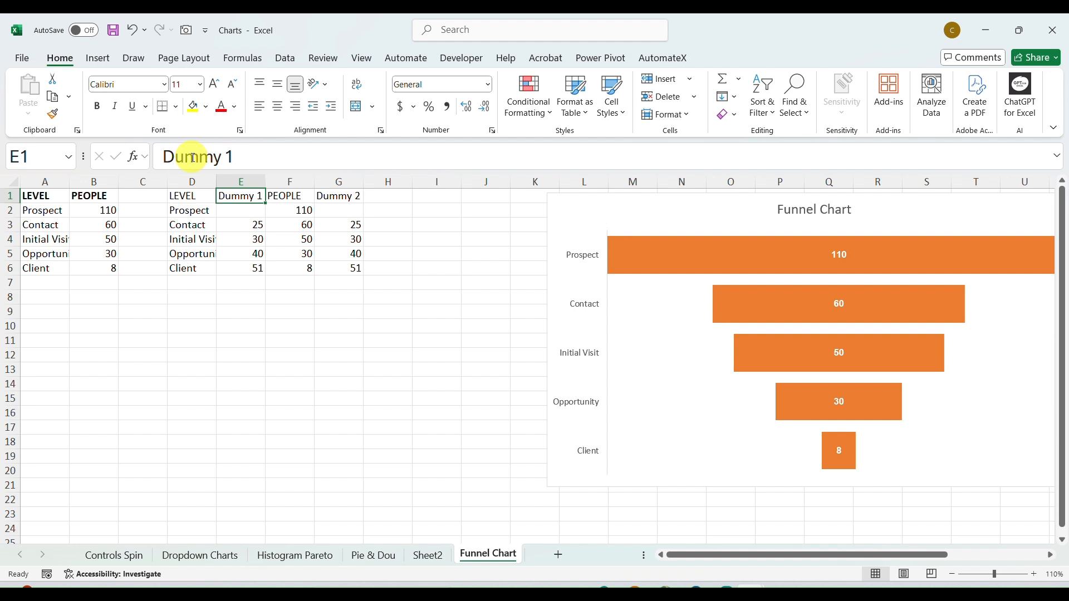
key(Left)
key(shift+Right)
key(shift+Right)
key(shift+Right)
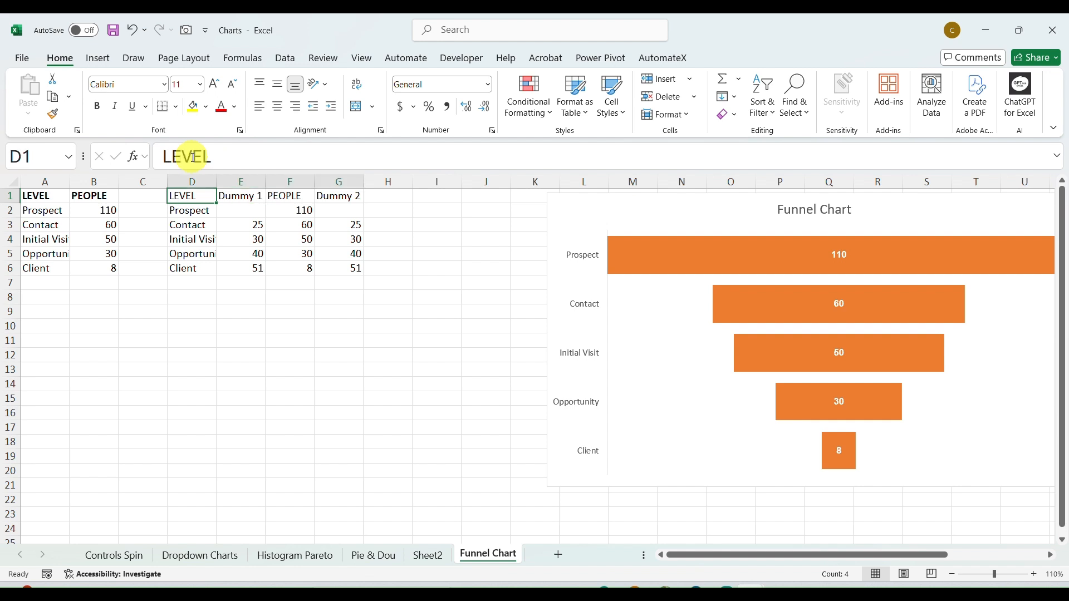
key(ctrl+shift+Down)
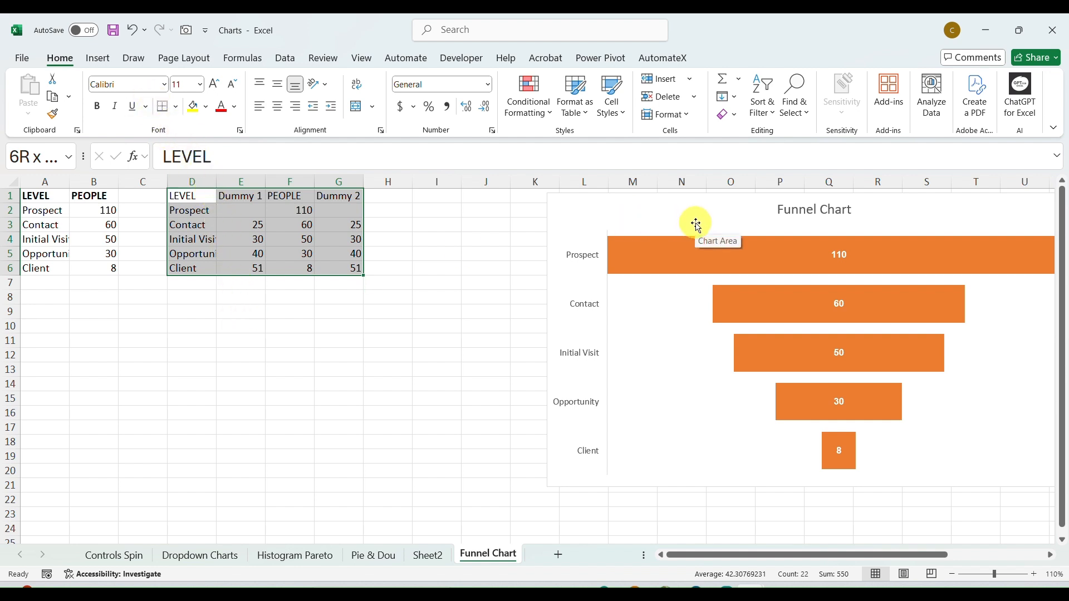
click(105, 69)
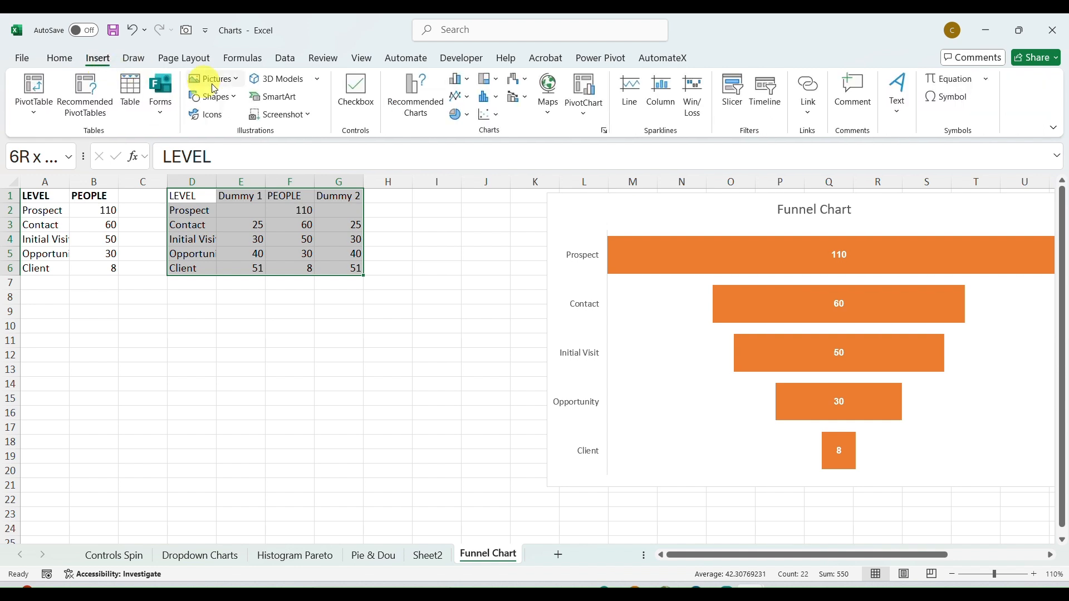
click(467, 83)
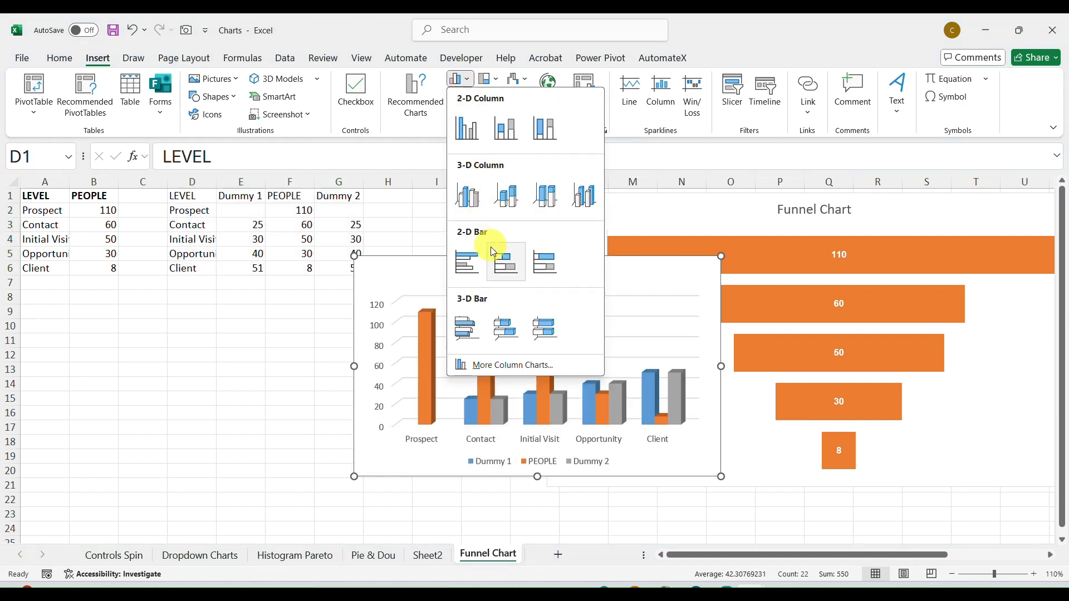
click(500, 265)
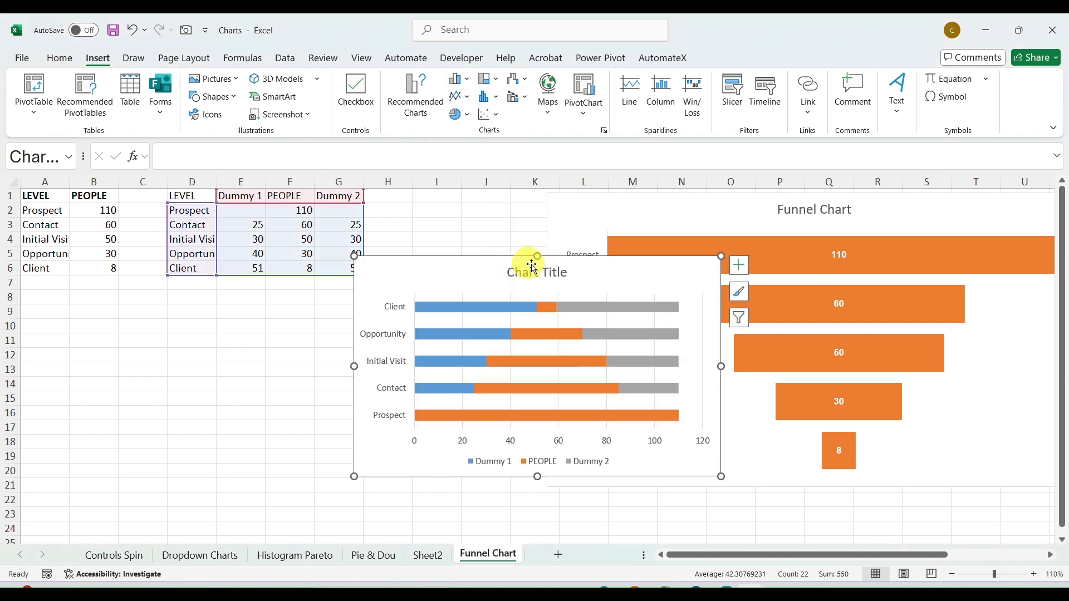
drag(619, 279, 440, 314)
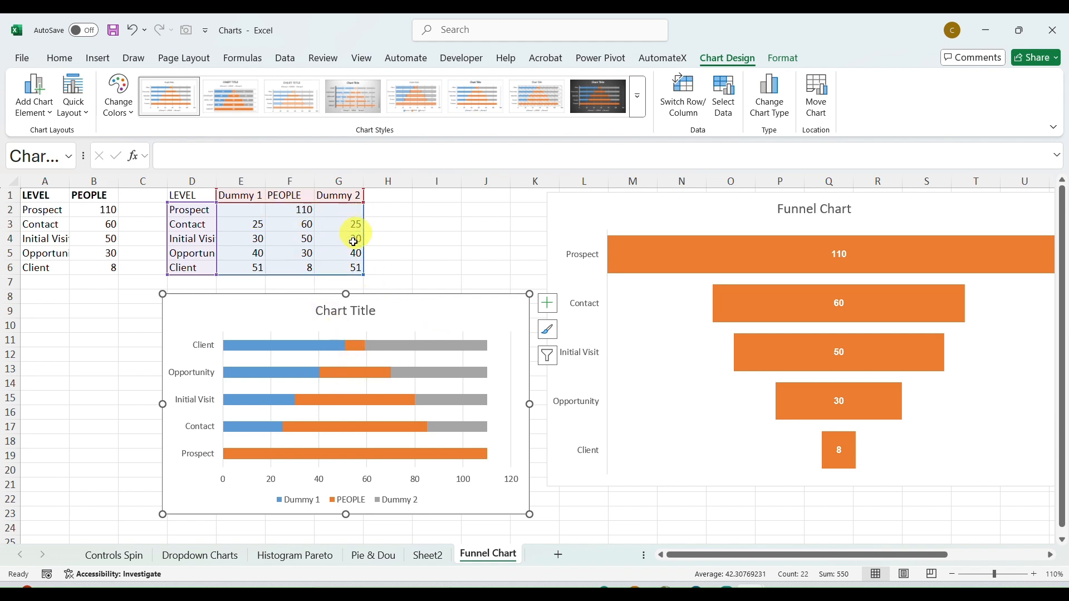
click(289, 344)
right_click(290, 347)
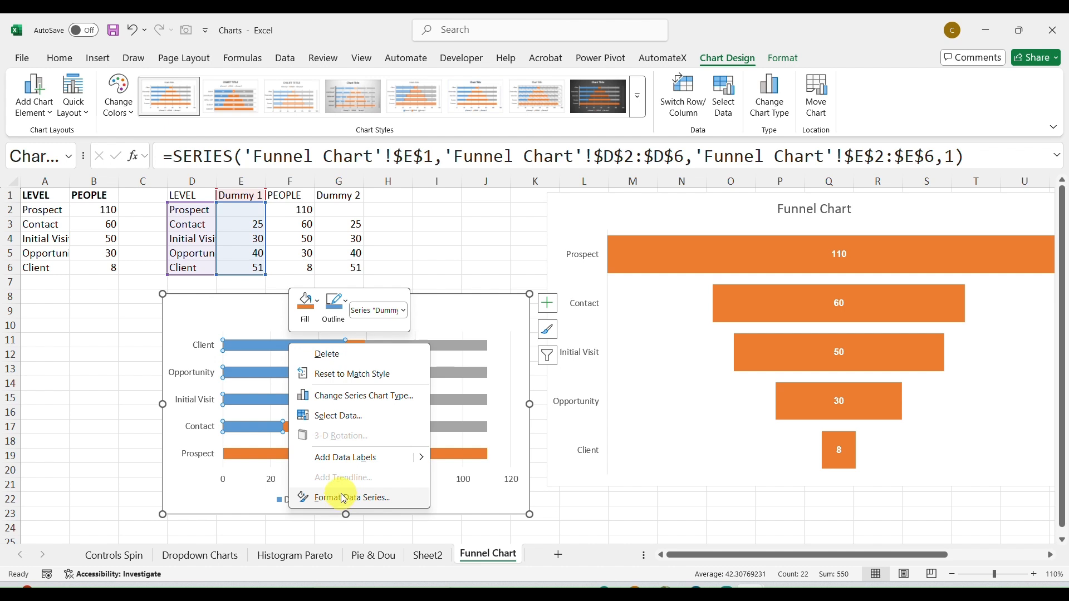
click(262, 349)
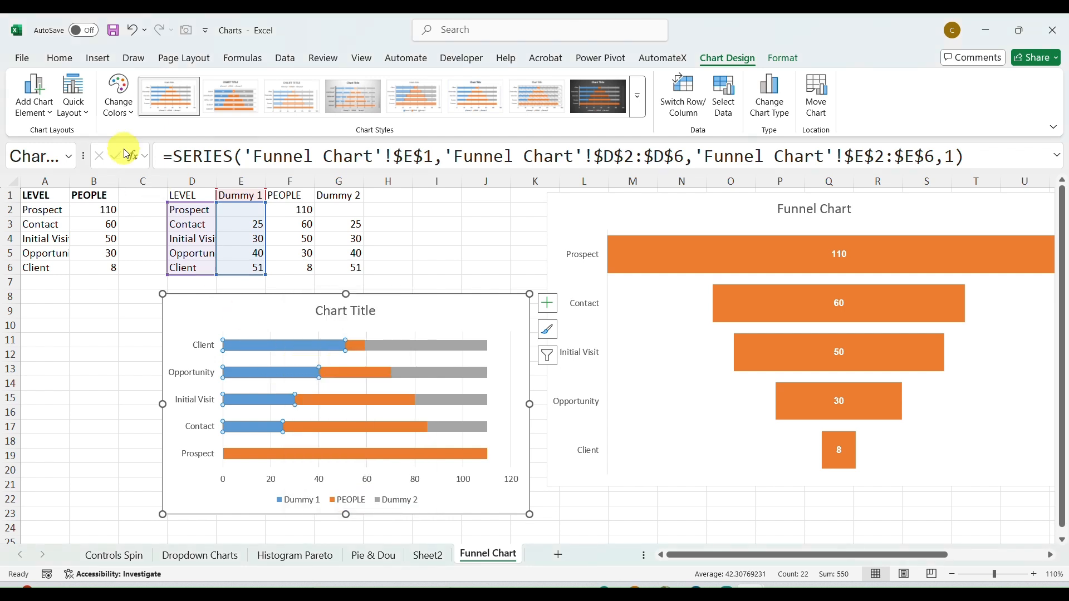
click(63, 64)
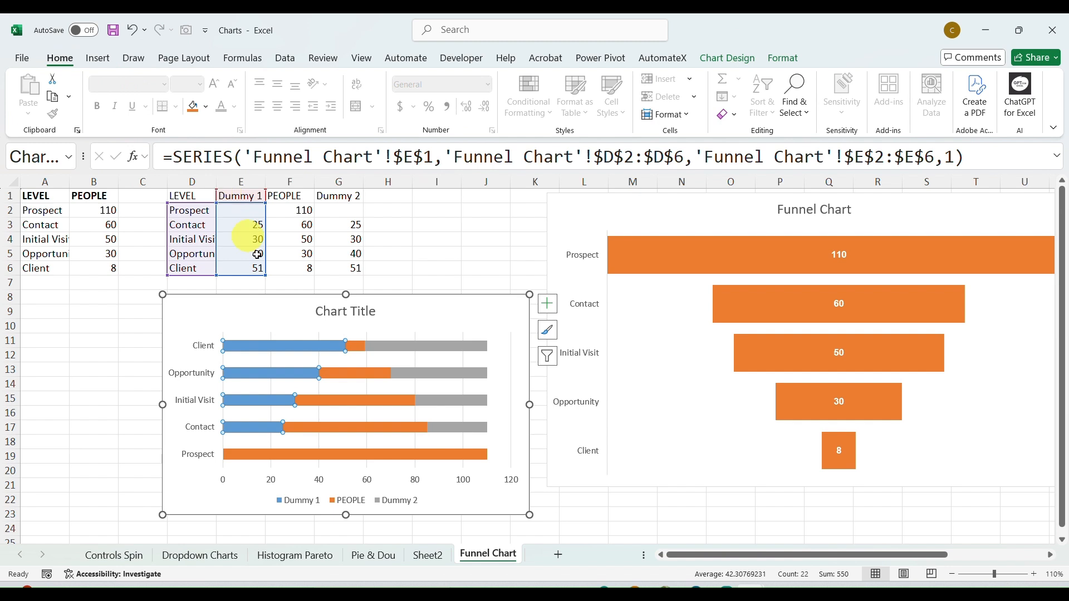
right_click(286, 344)
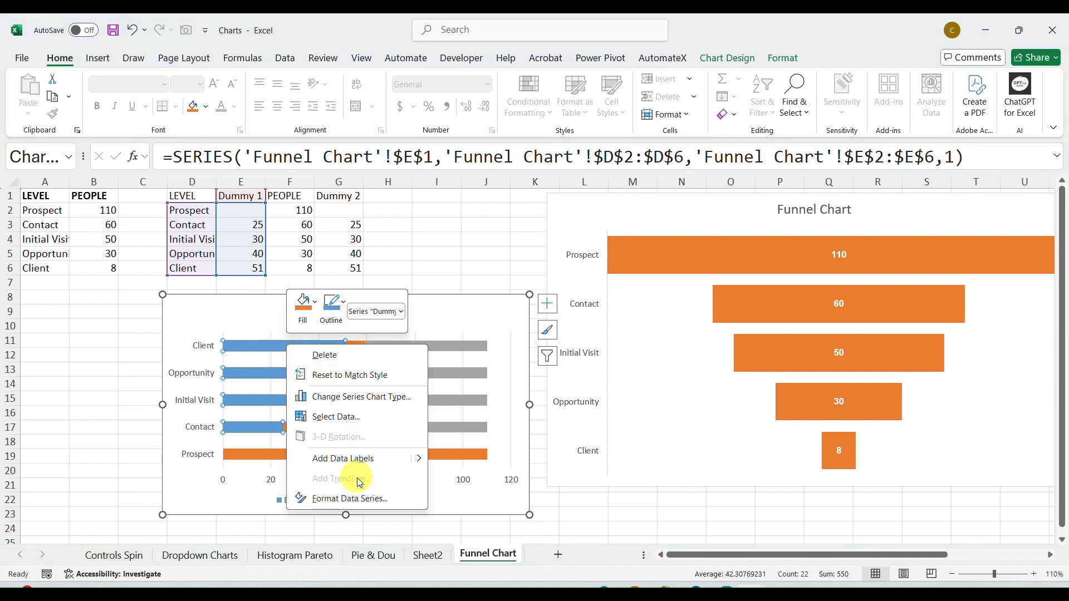
click(371, 503)
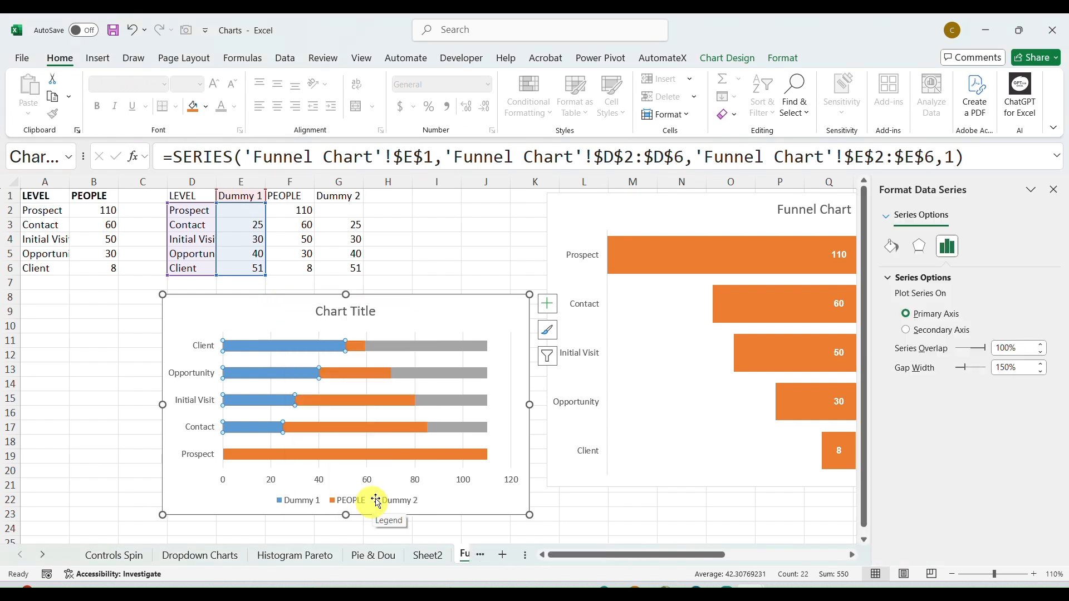
click(239, 346)
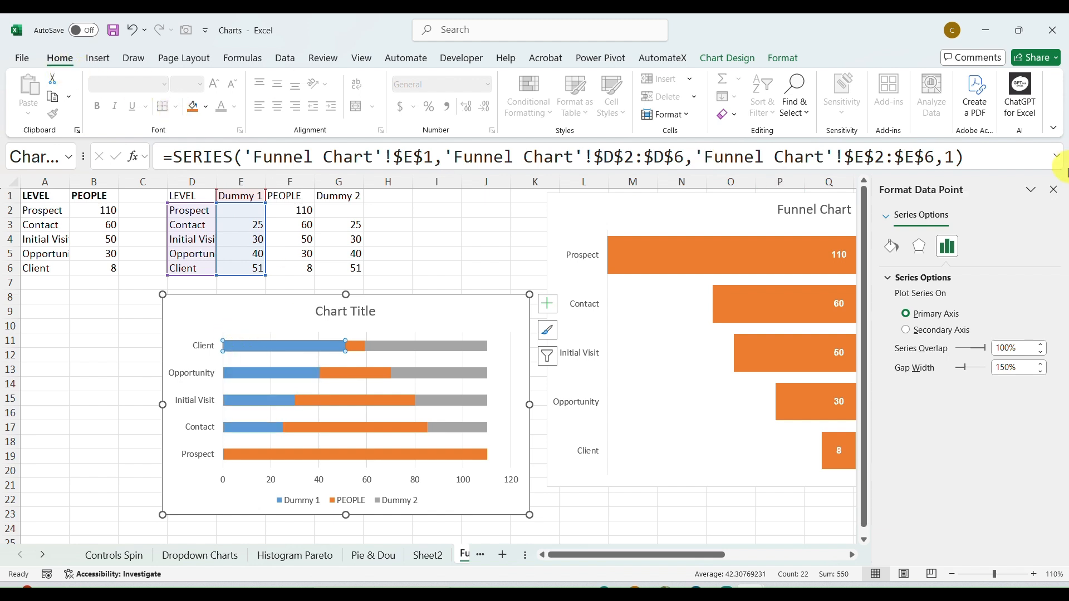
click(1054, 190)
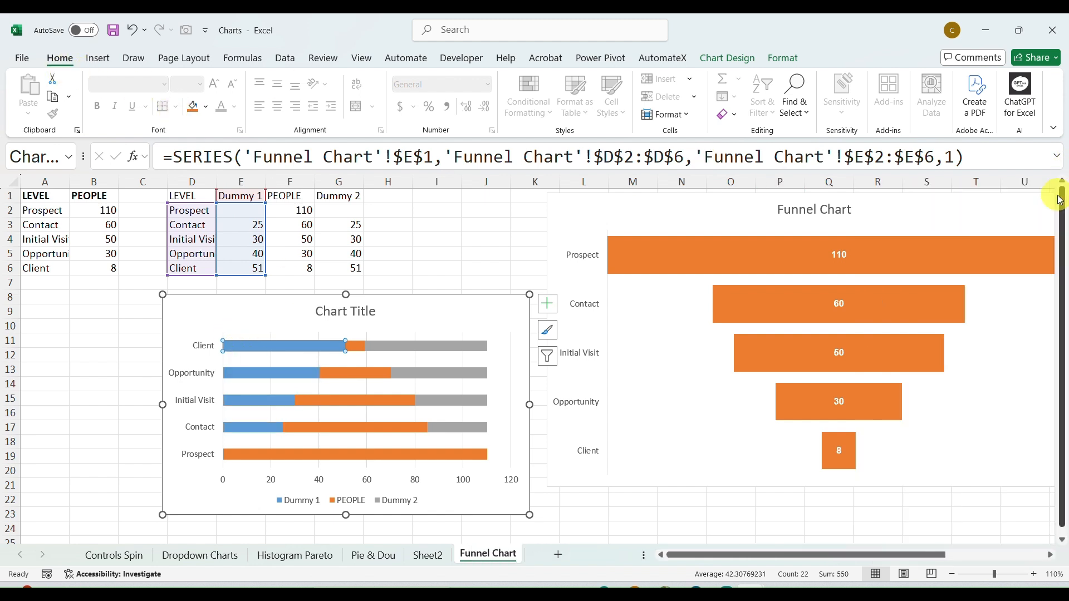
click(411, 346)
- Format the Dummy 1 series in the new bar chart with no fill and no border line
click(290, 343)
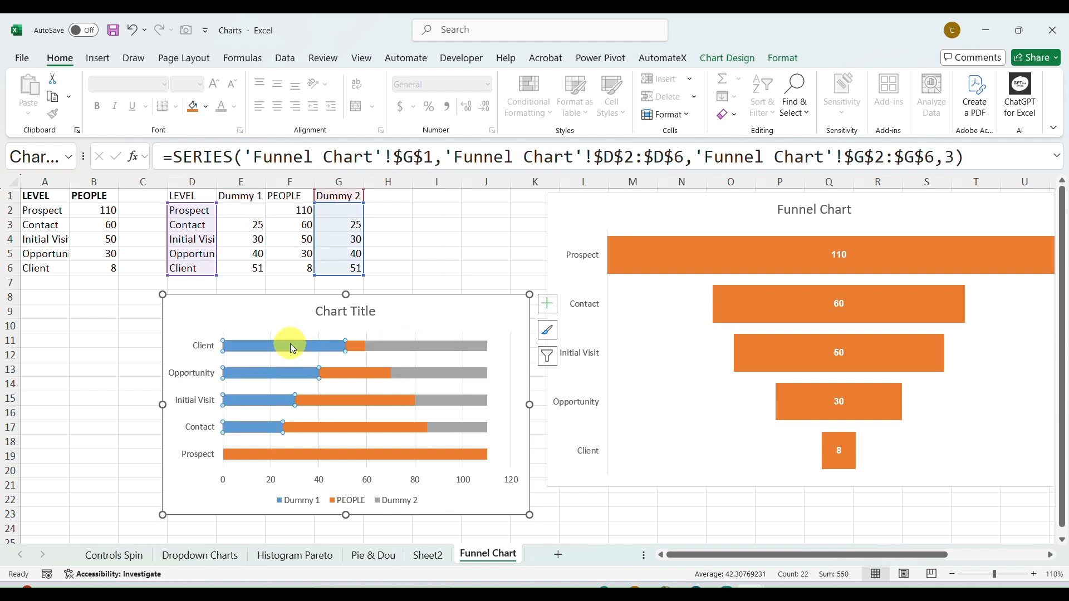
right_click(289, 343)
click(362, 499)
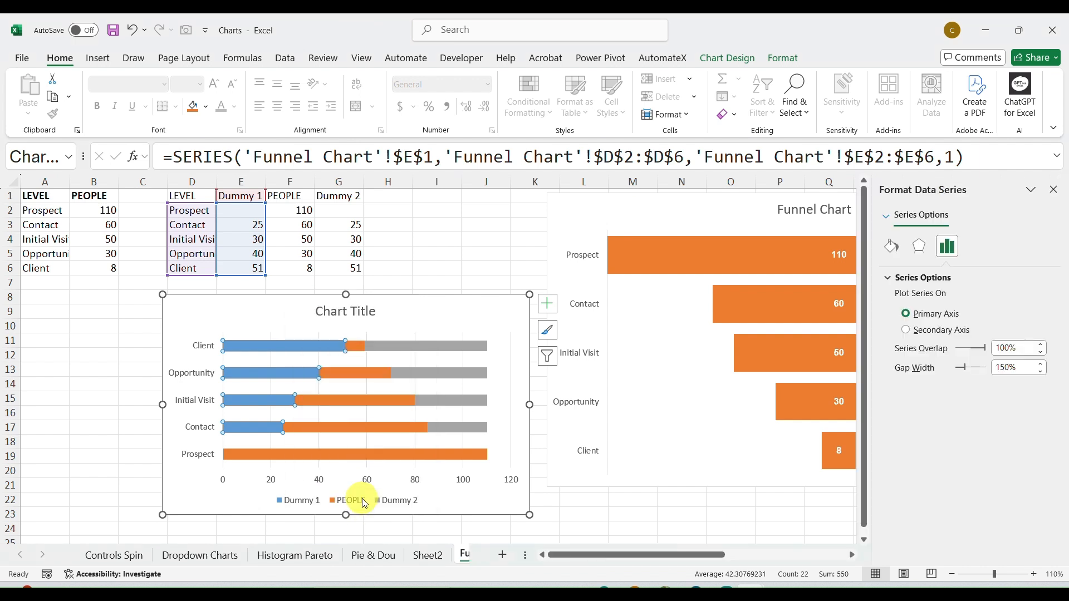
click(892, 246)
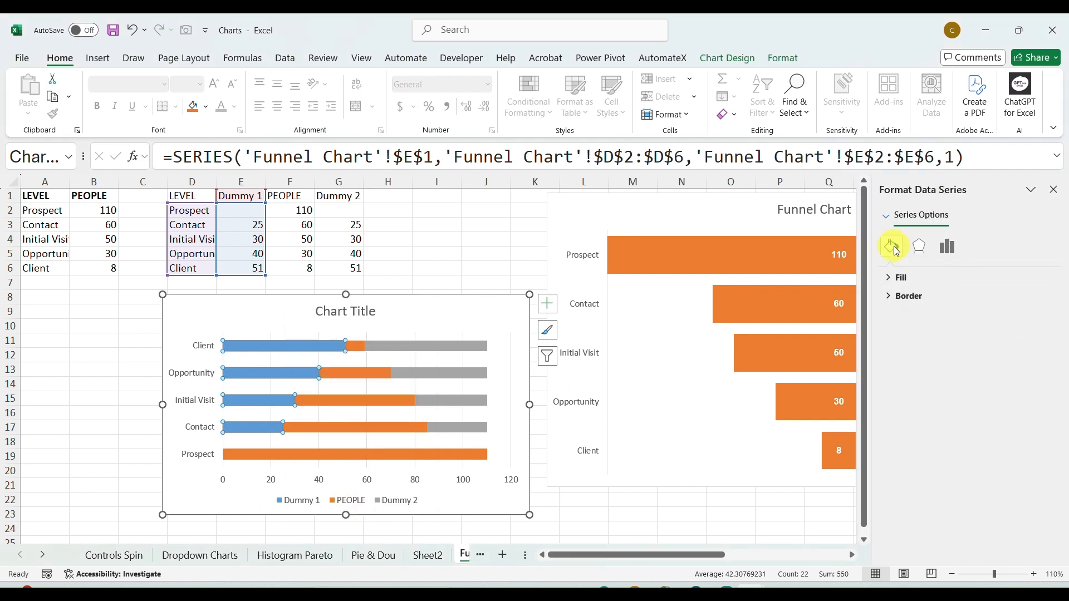
click(898, 277)
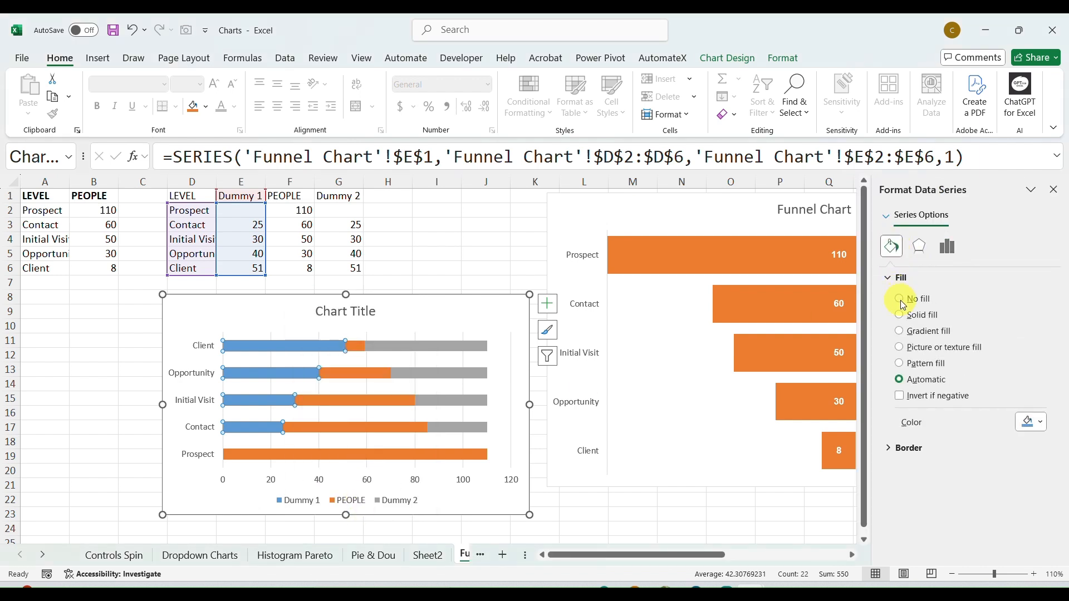
click(900, 300)
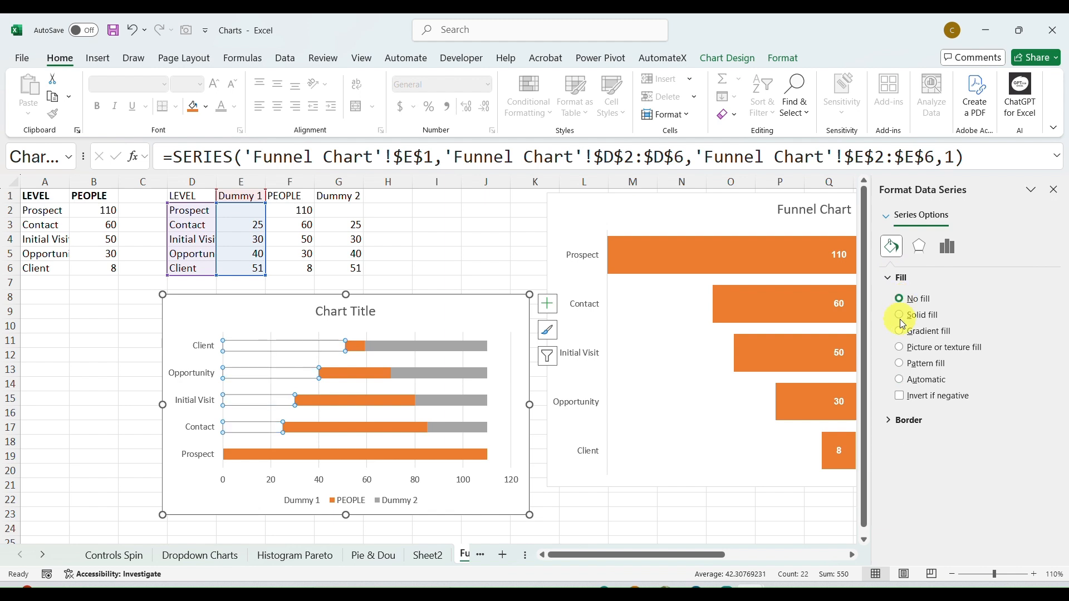
click(898, 420)
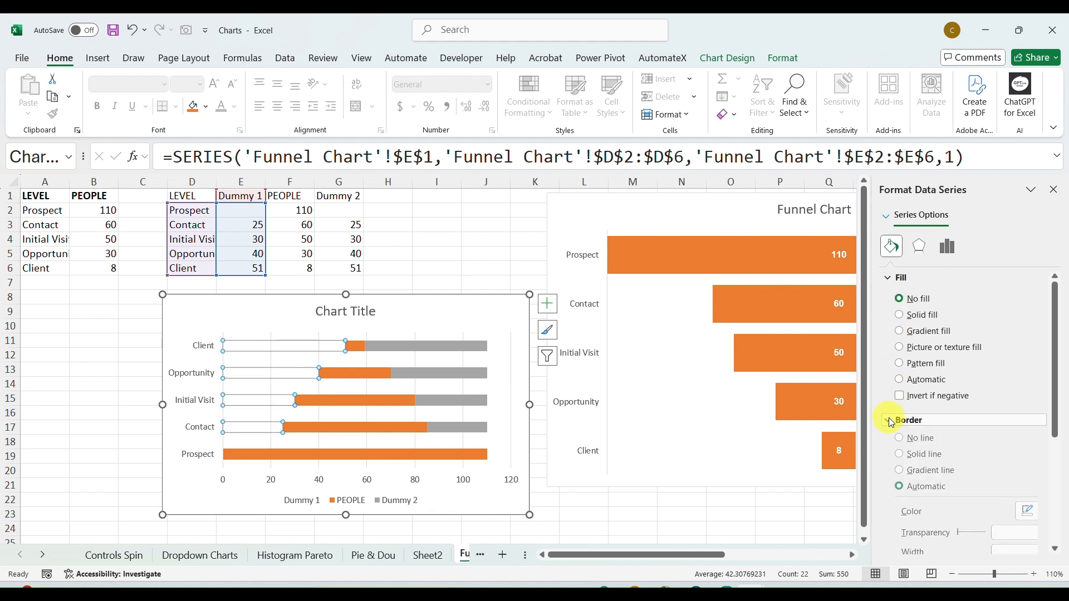
click(900, 442)
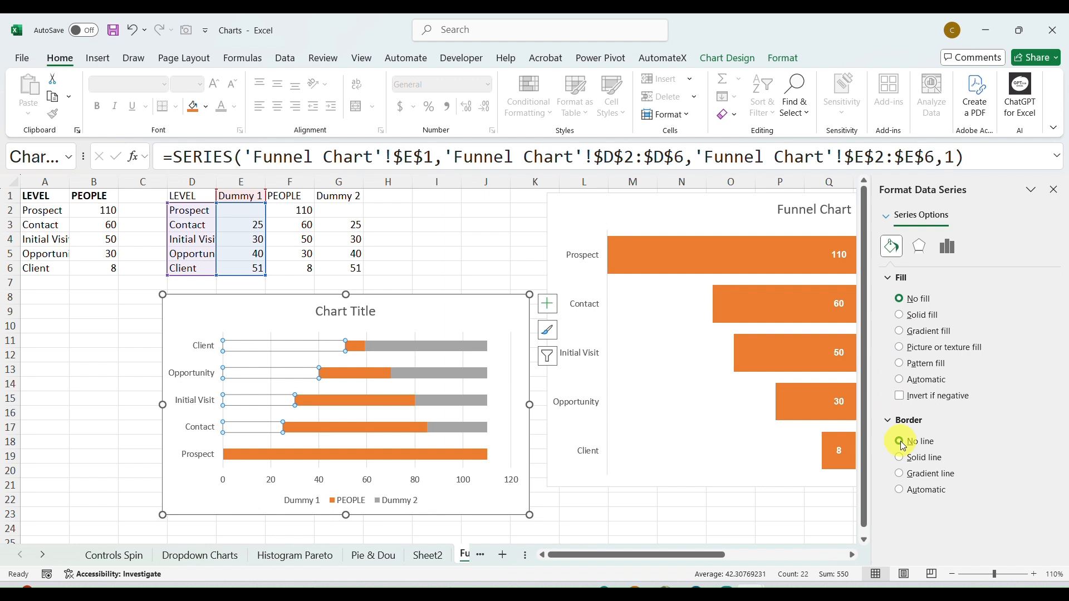
click(509, 364)
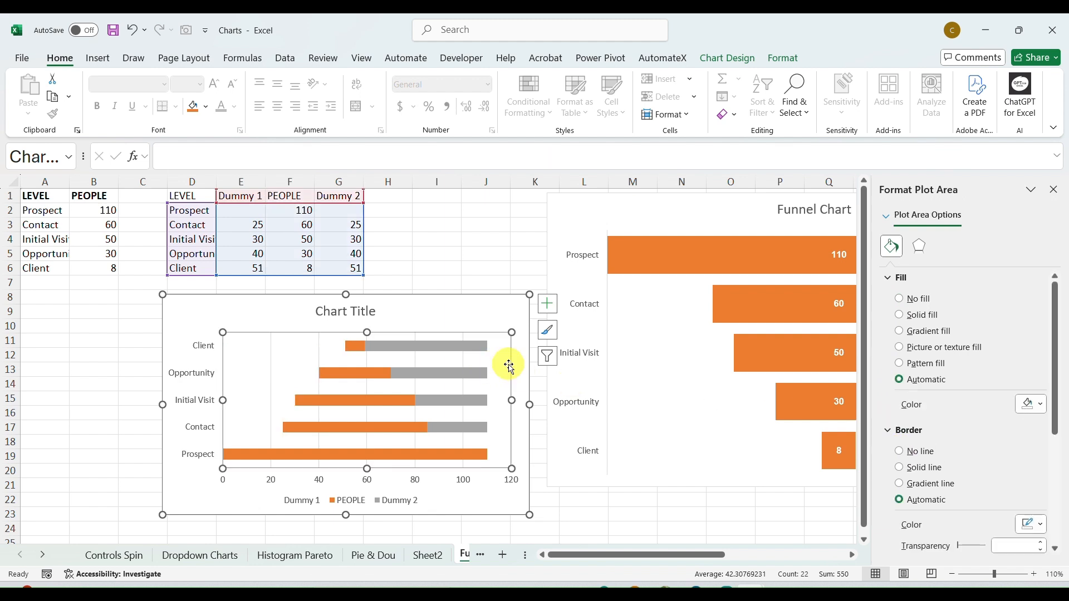
- Format the Dummy 2 series with no fill and no border line, and close the formatting pane
click(397, 345)
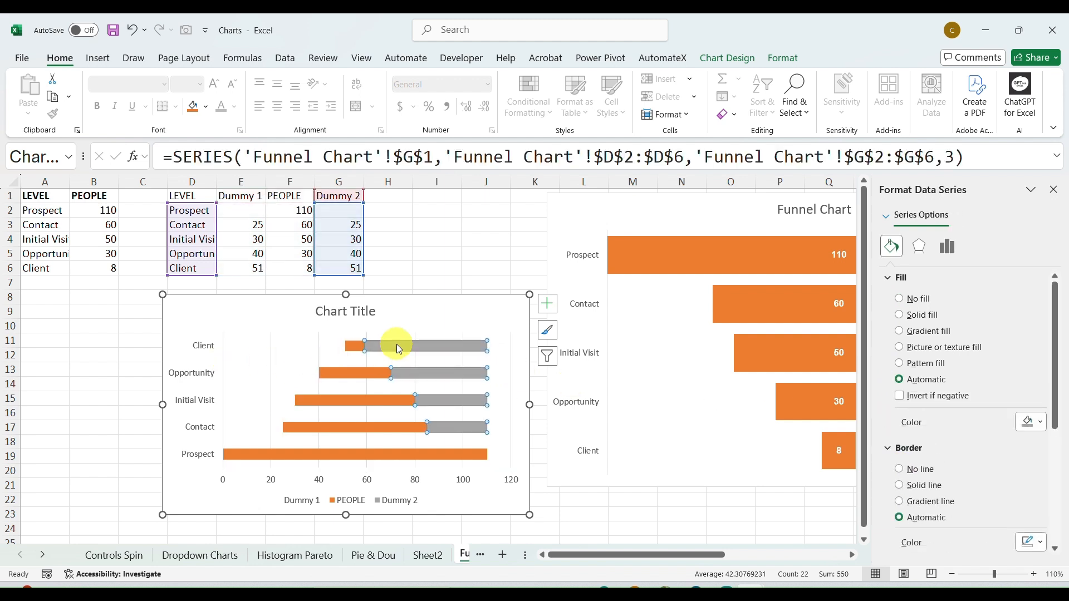
right_click(399, 348)
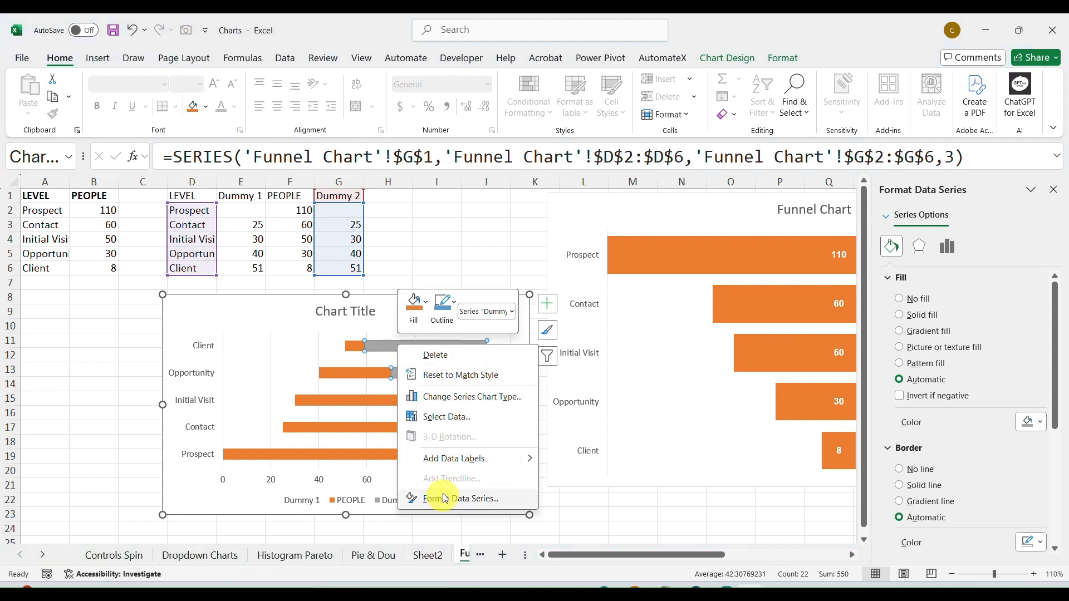
click(902, 300)
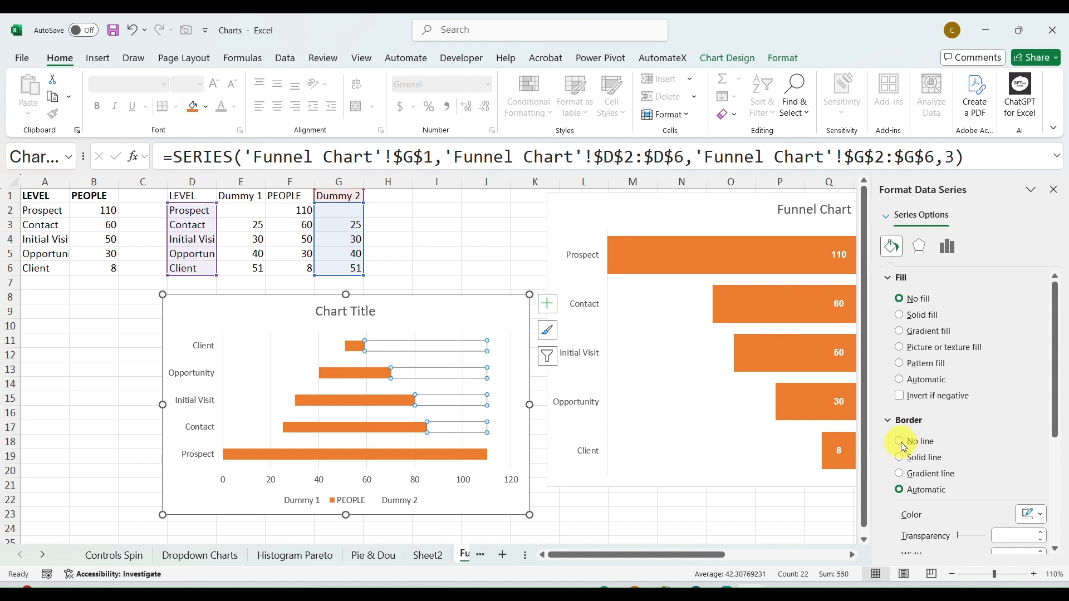
click(904, 446)
click(507, 356)
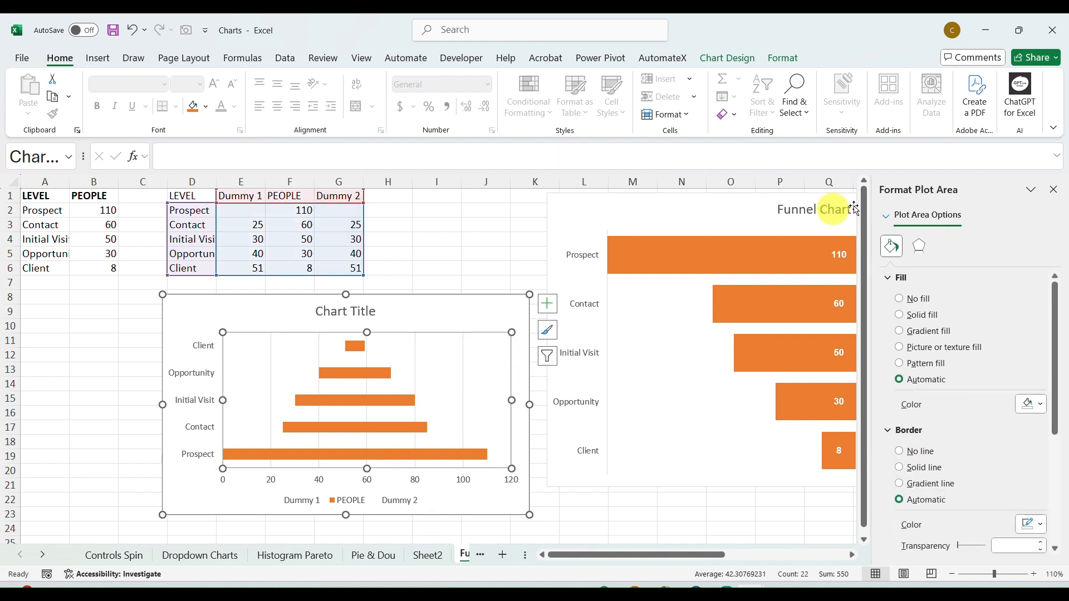
click(1053, 191)
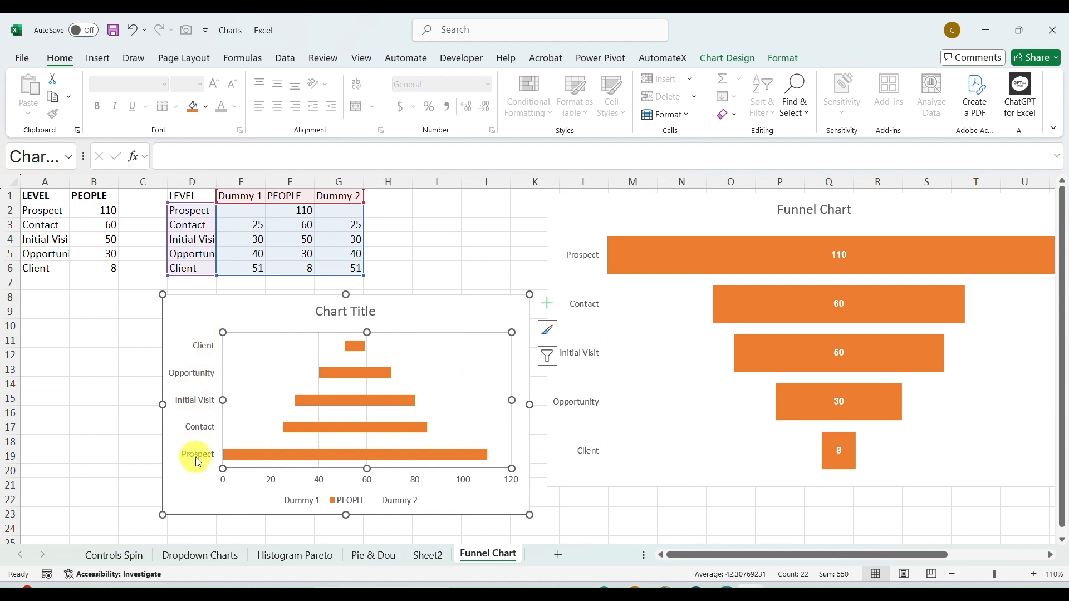
- Show the new bar chart's vertical axis categories in reverse order and close the formatting pane
click(196, 418)
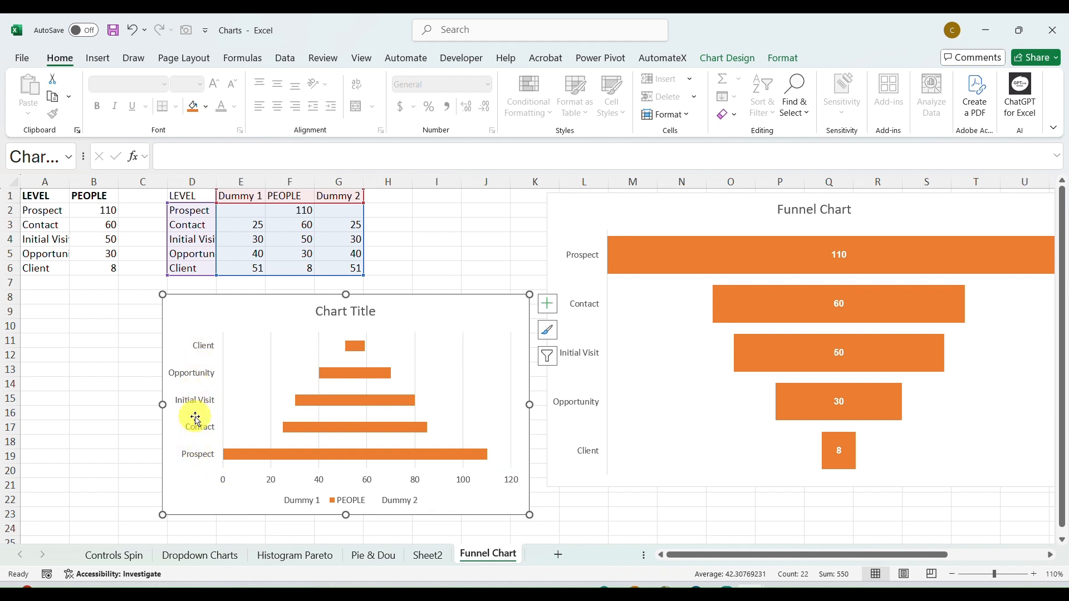
click(197, 426)
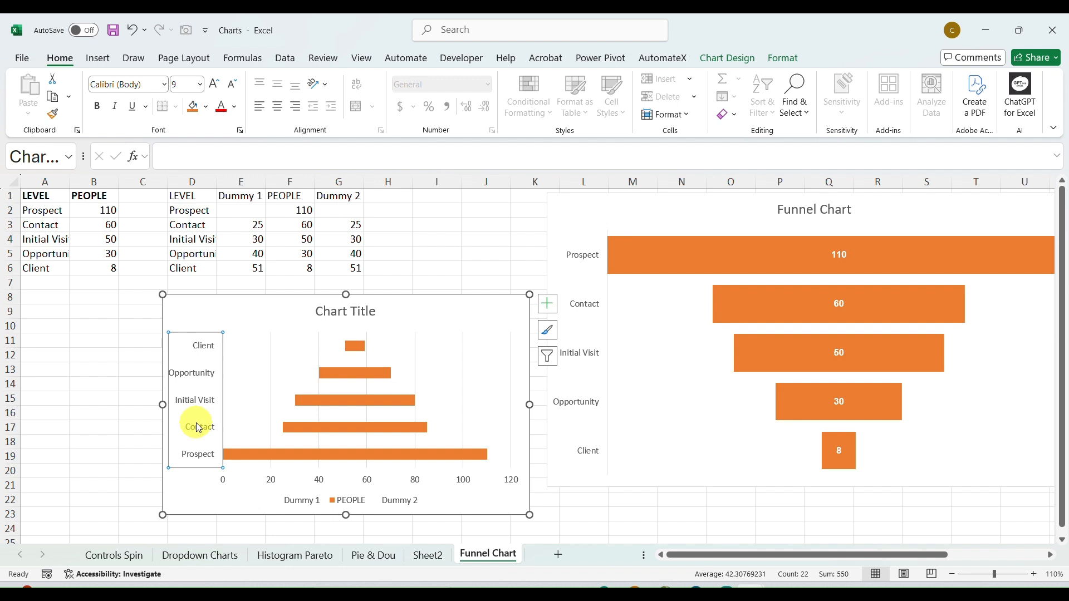
right_click(199, 427)
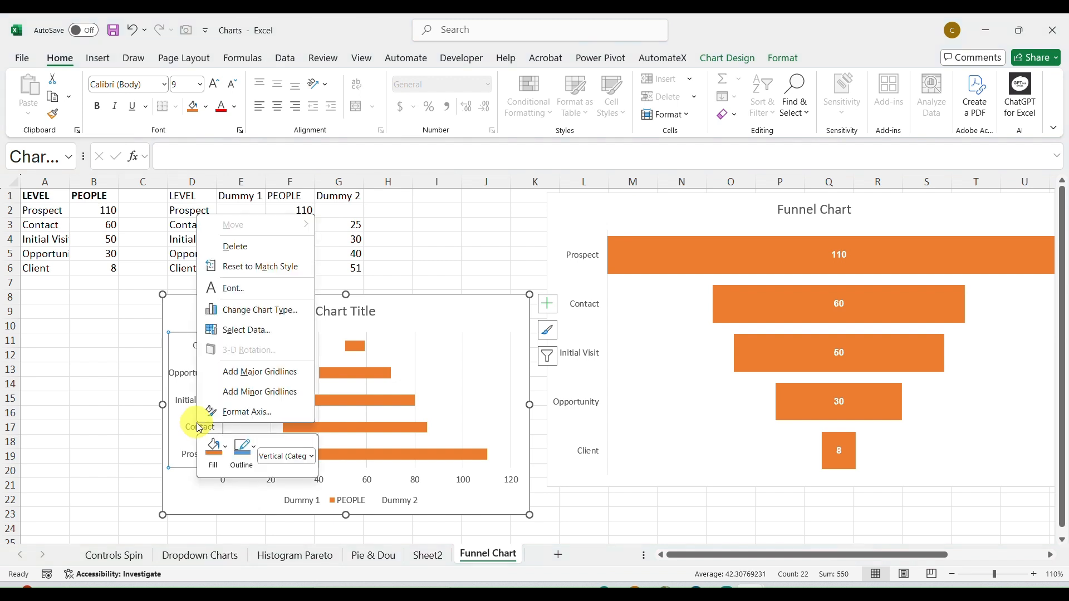
click(234, 413)
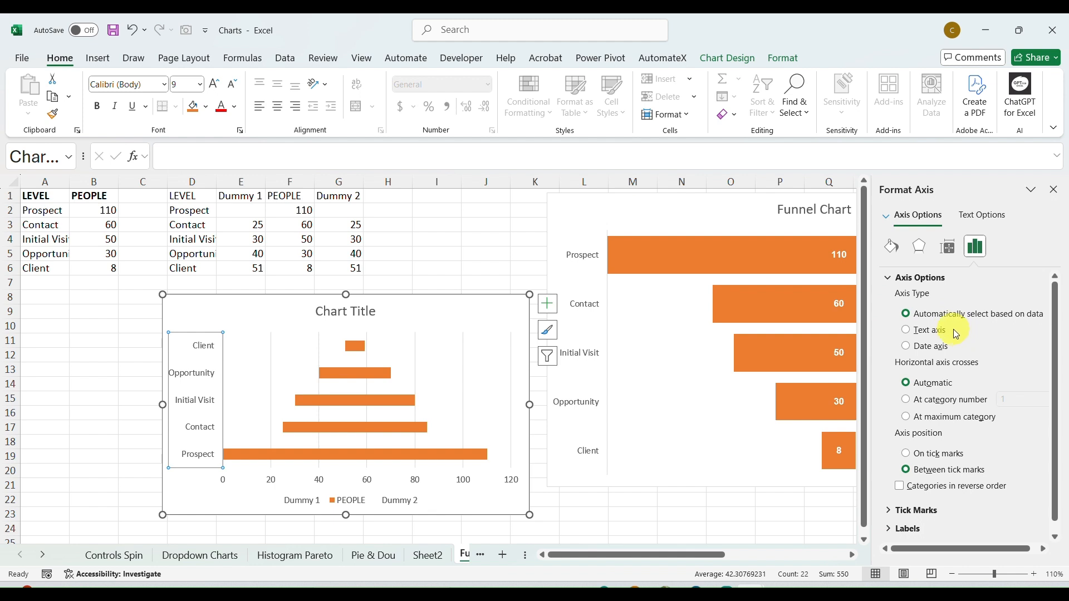
click(901, 486)
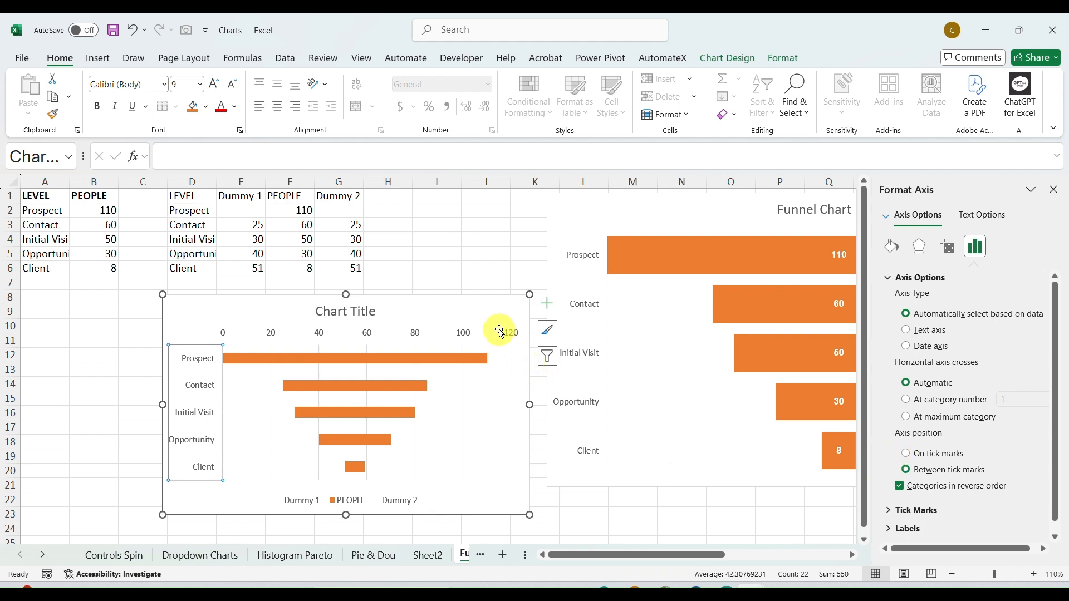
click(493, 307)
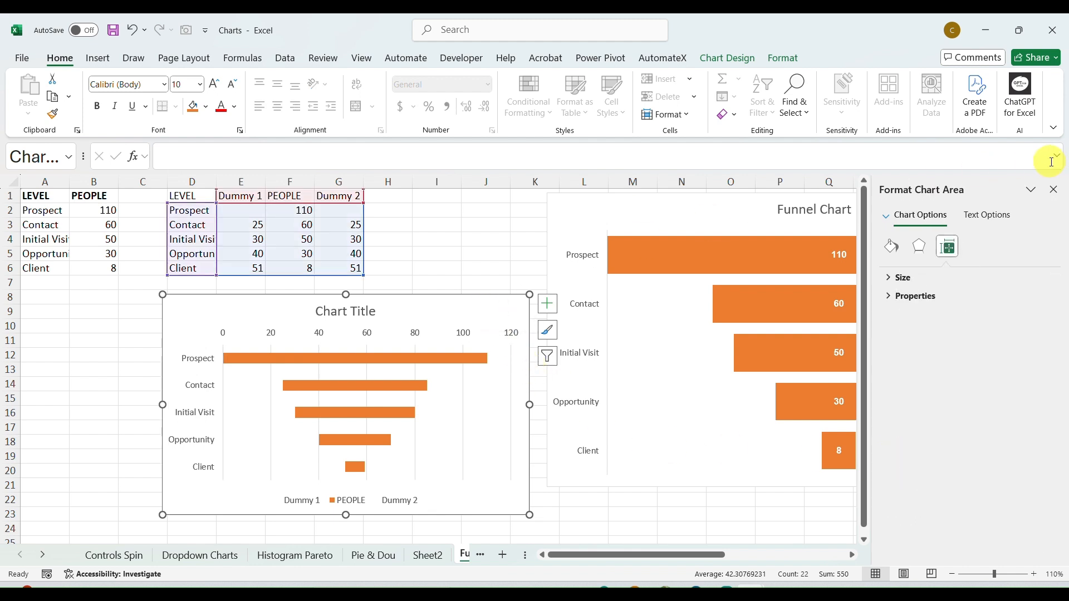
click(1056, 191)
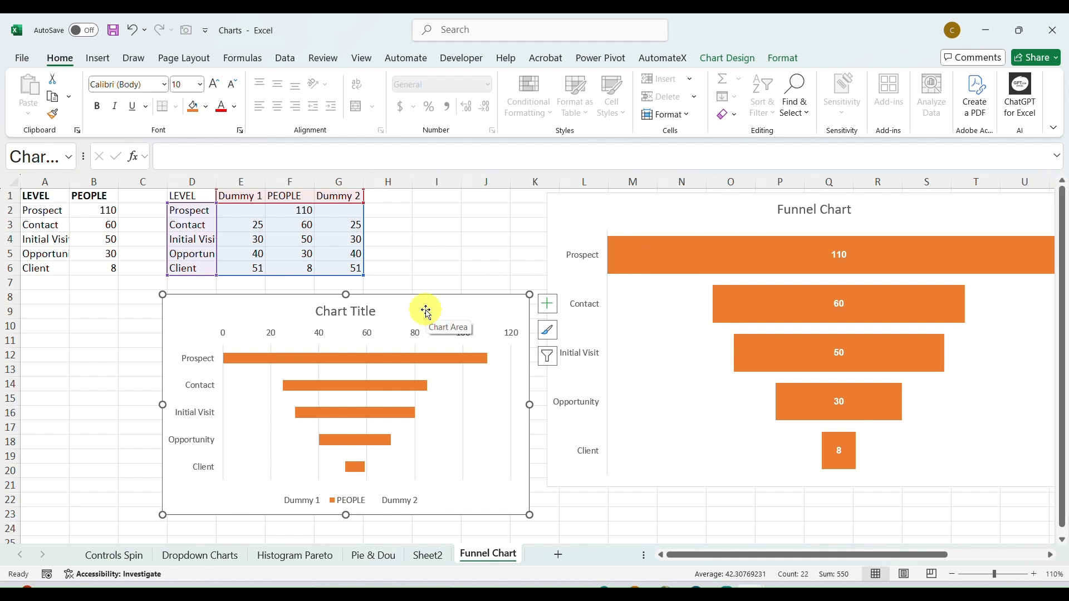
click(367, 333)
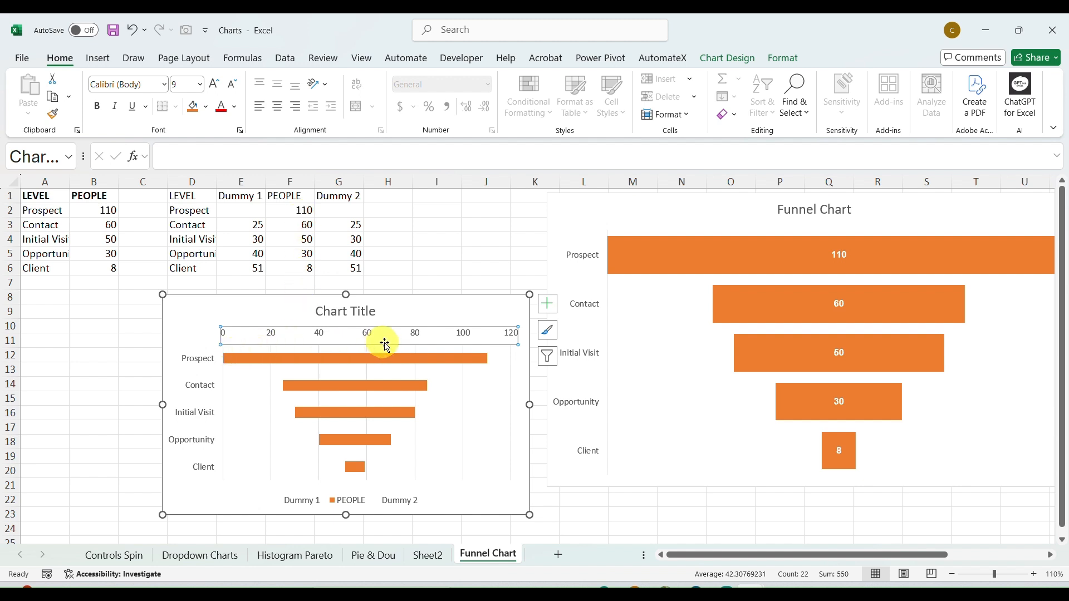
right_click(430, 338)
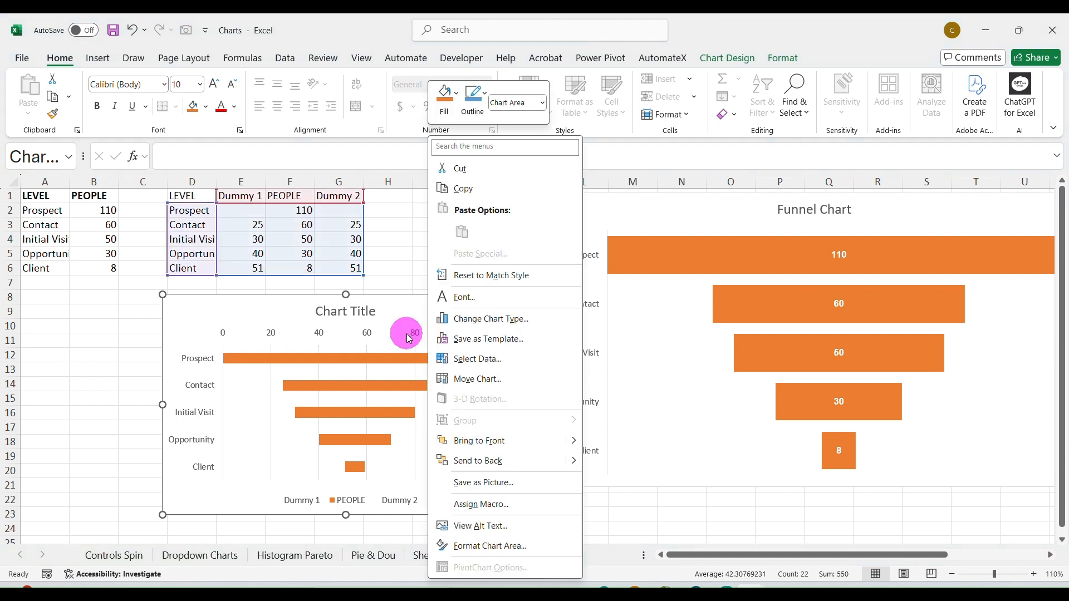
key(Escape)
click(372, 338)
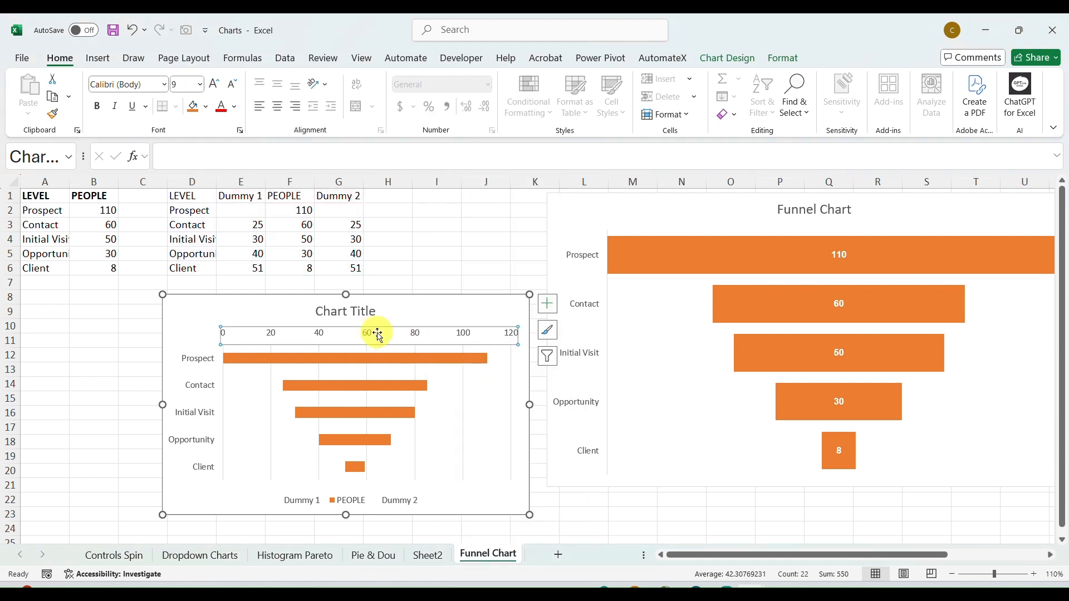
right_click(373, 337)
key(Escape)
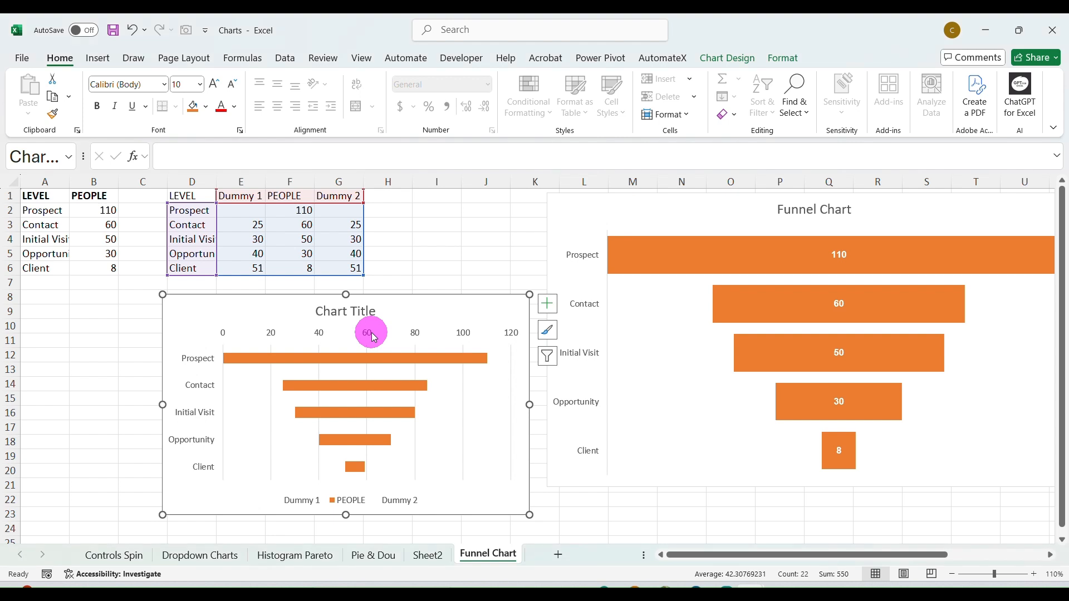
- Set the maximum bound of the new chart's horizontal value axis to 110
click(373, 336)
right_click(372, 333)
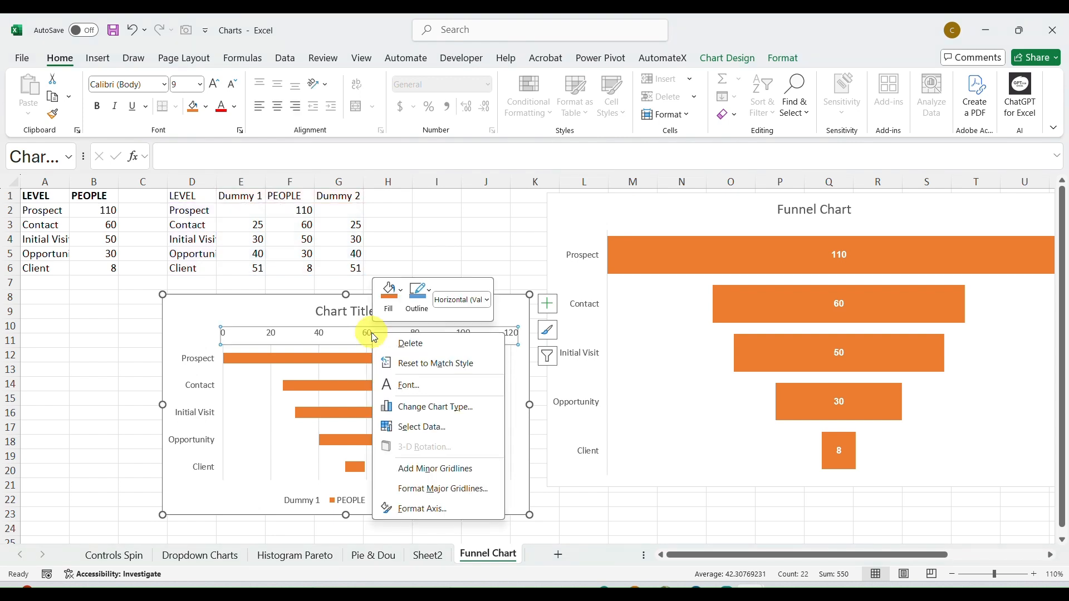
click(427, 505)
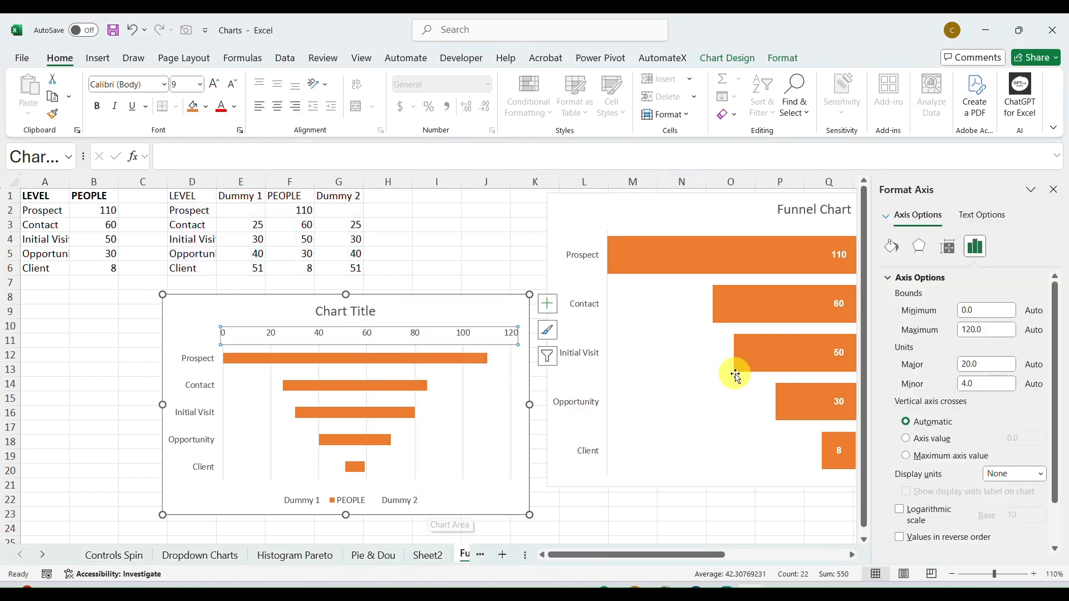
click(994, 331)
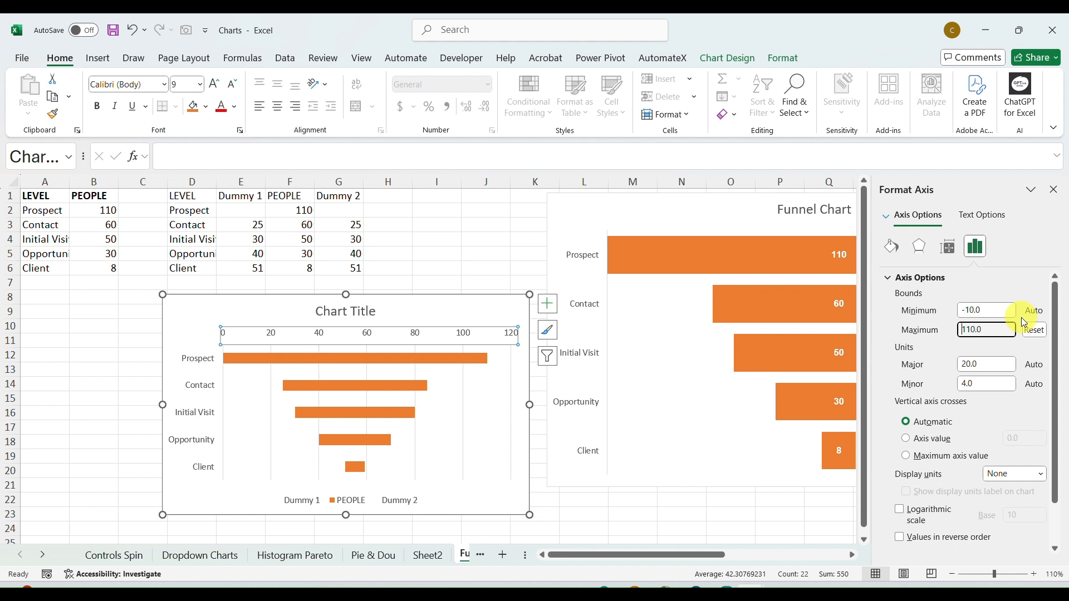
- Set the horizontal value axis's minimum bound to 0 and close the formatting pane
click(991, 312)
key(BackSpace)
key(BackSpace)
key(BackSpace)
key(BackSpace)
key(BackSpace)
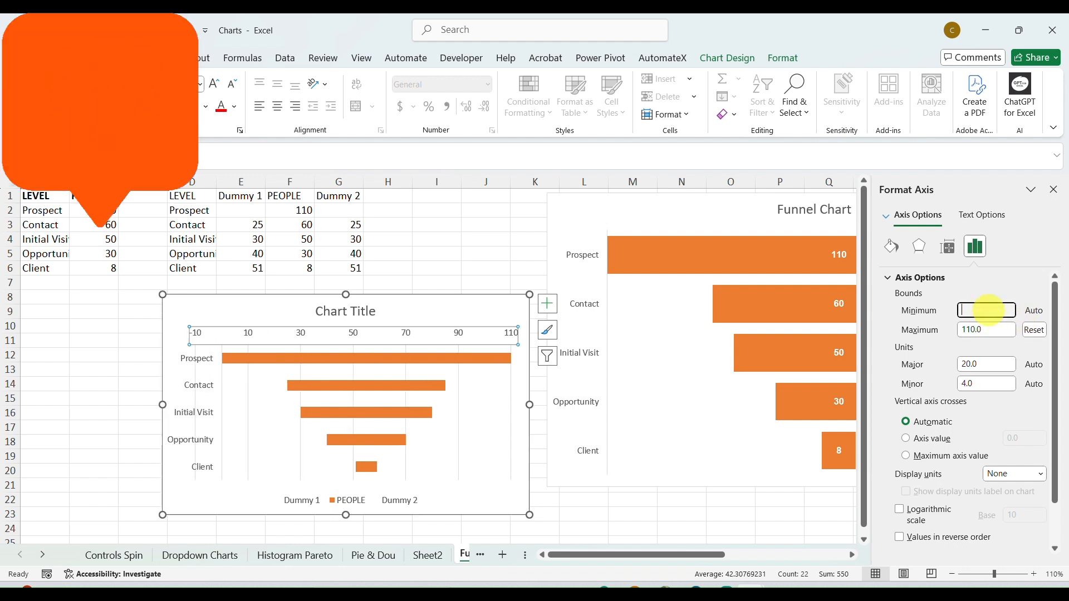
text(0)
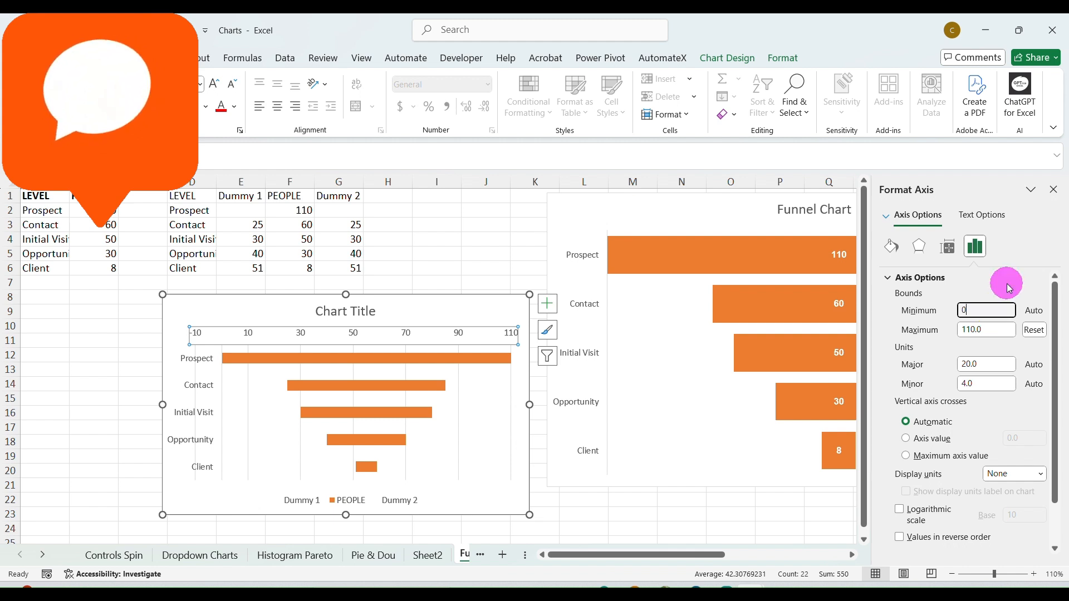
key(Return)
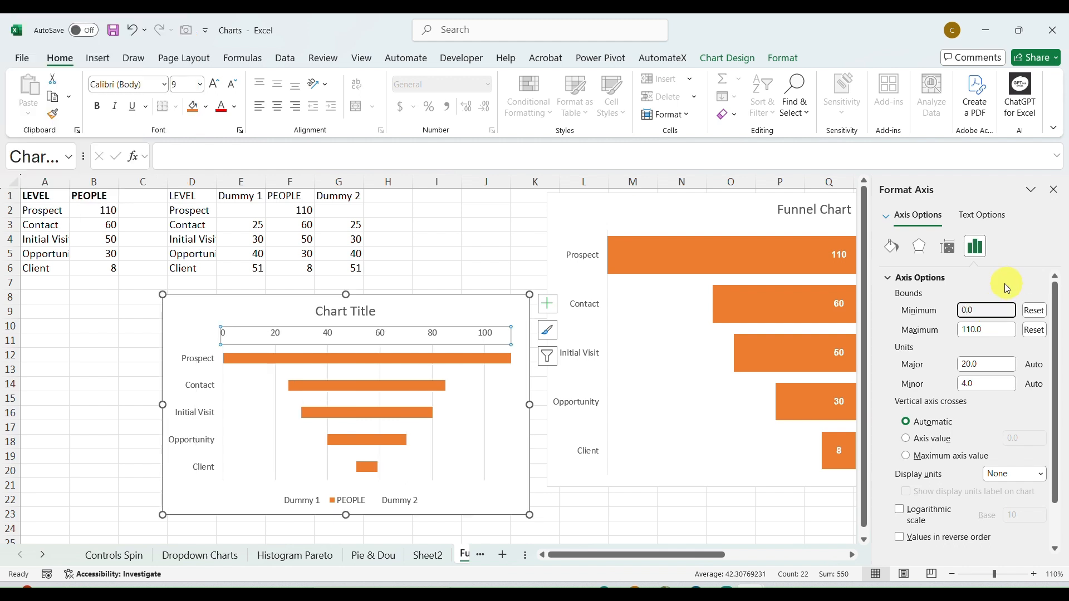
click(514, 444)
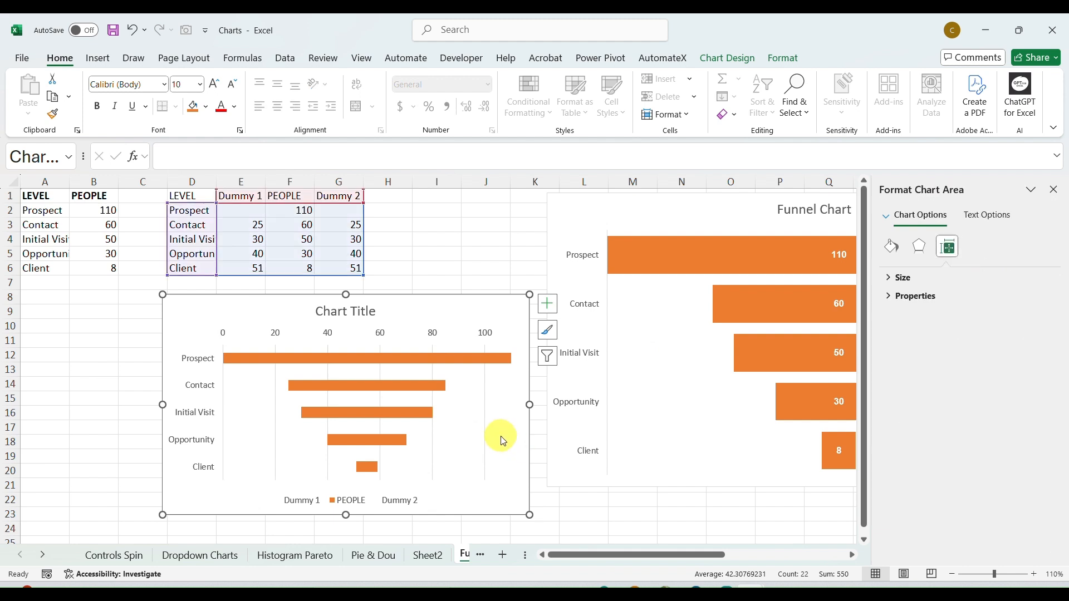
click(441, 335)
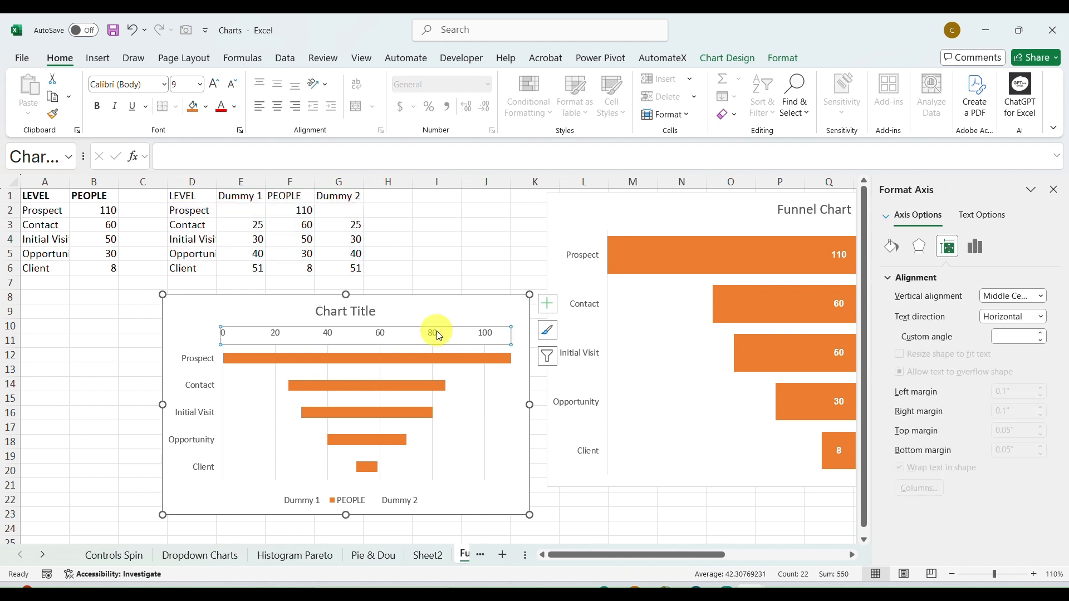
click(1054, 190)
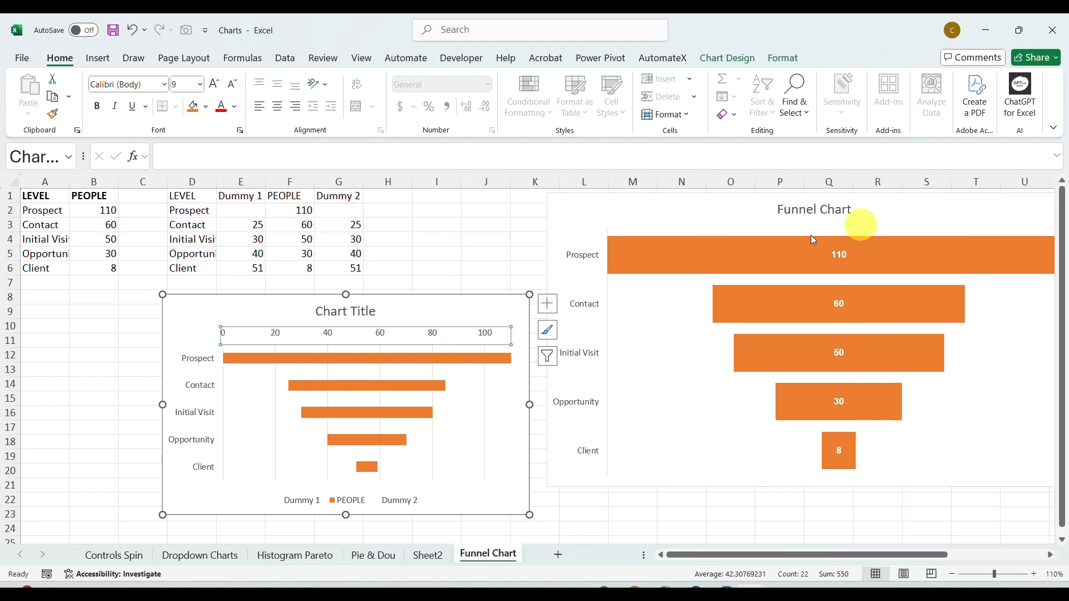
- Delete the horizontal value axis from the new bar chart
click(406, 334)
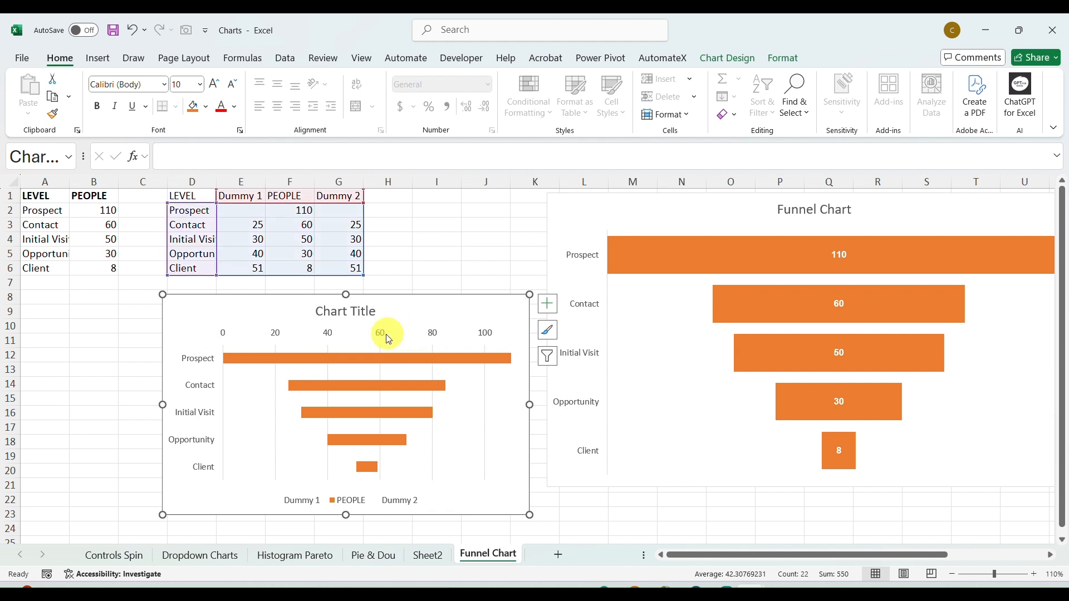
click(380, 336)
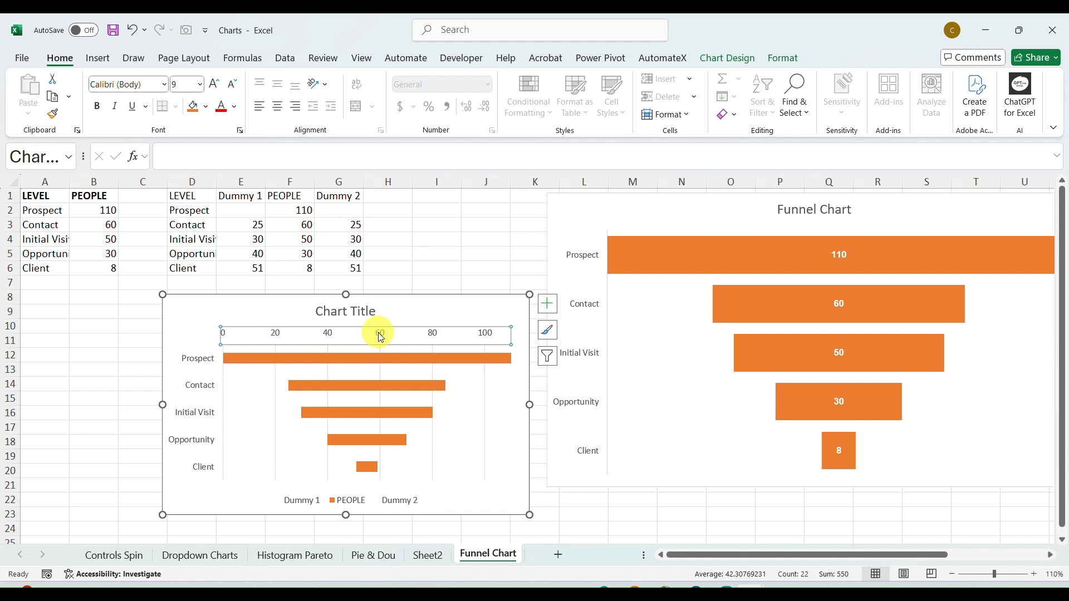
key(Delete)
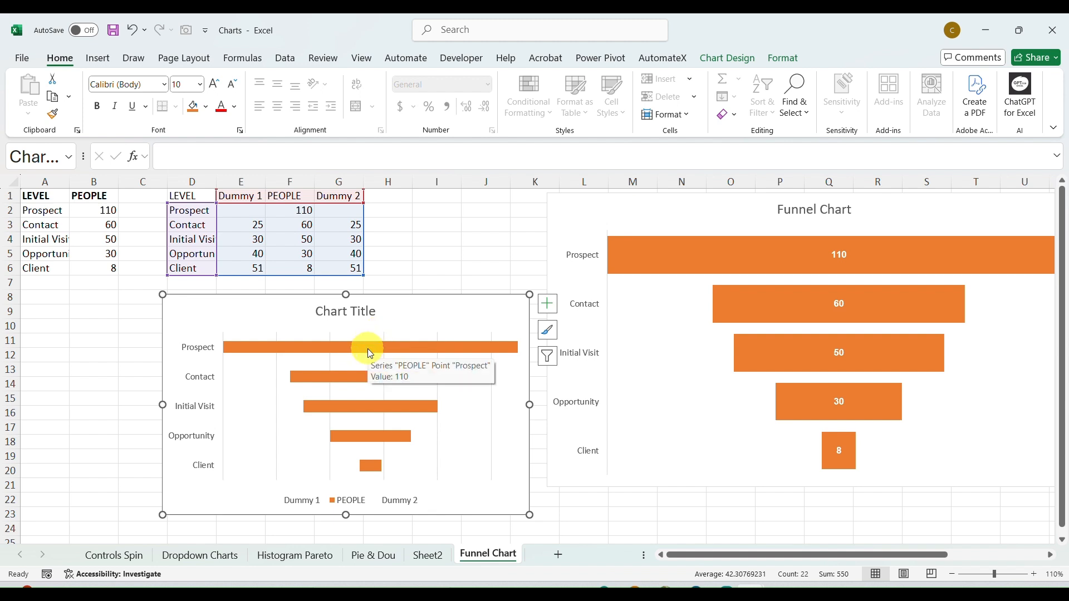
- Add centered data labels to the PEOPLE series in the new bar chart
click(368, 349)
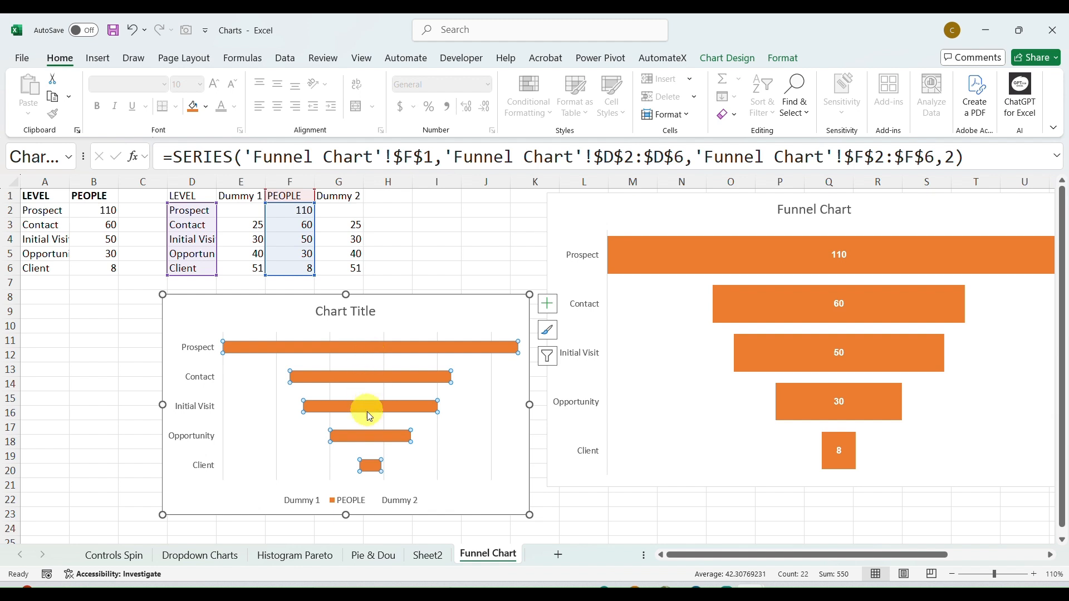
mouse_move(389, 347)
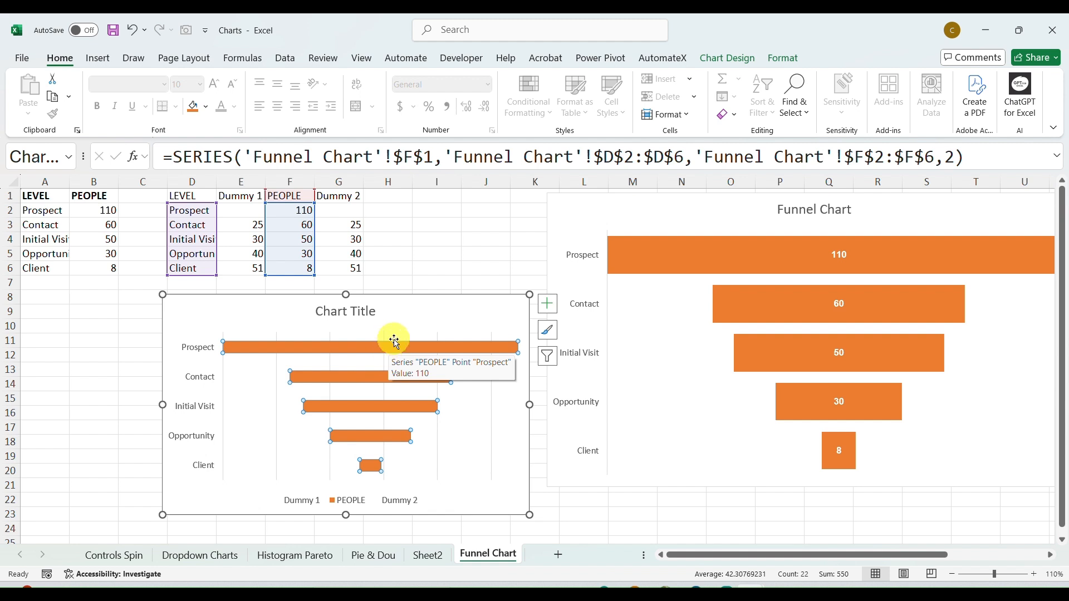
click(728, 58)
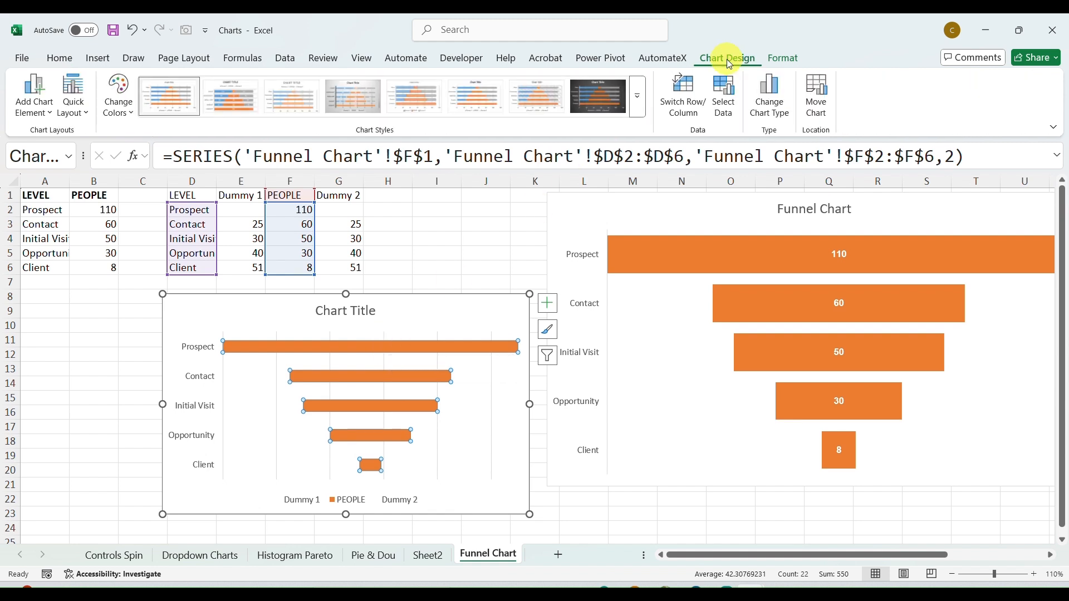
click(47, 120)
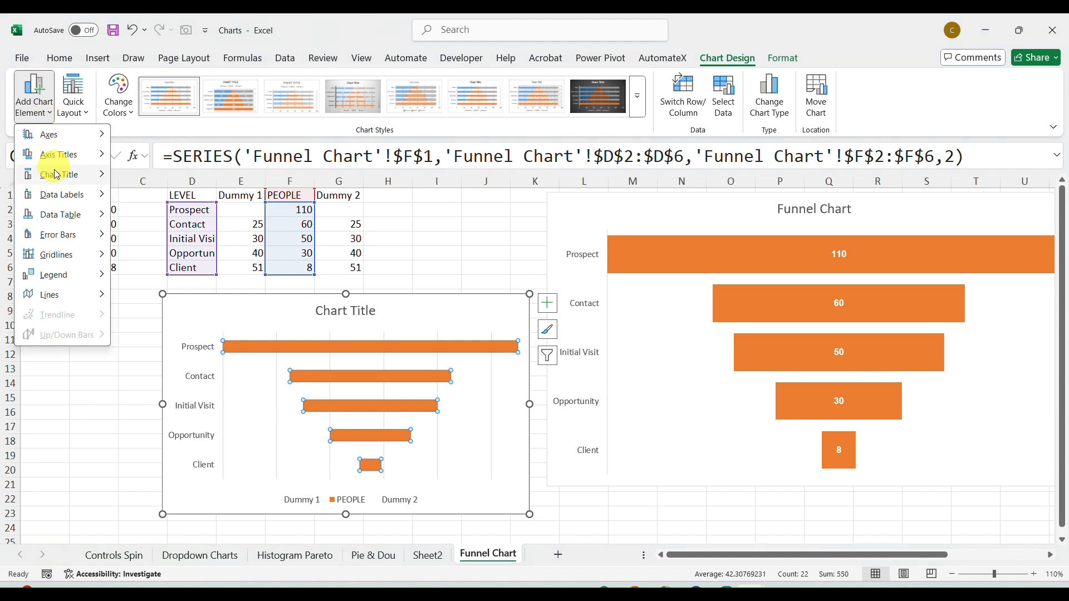
mouse_move(60, 198)
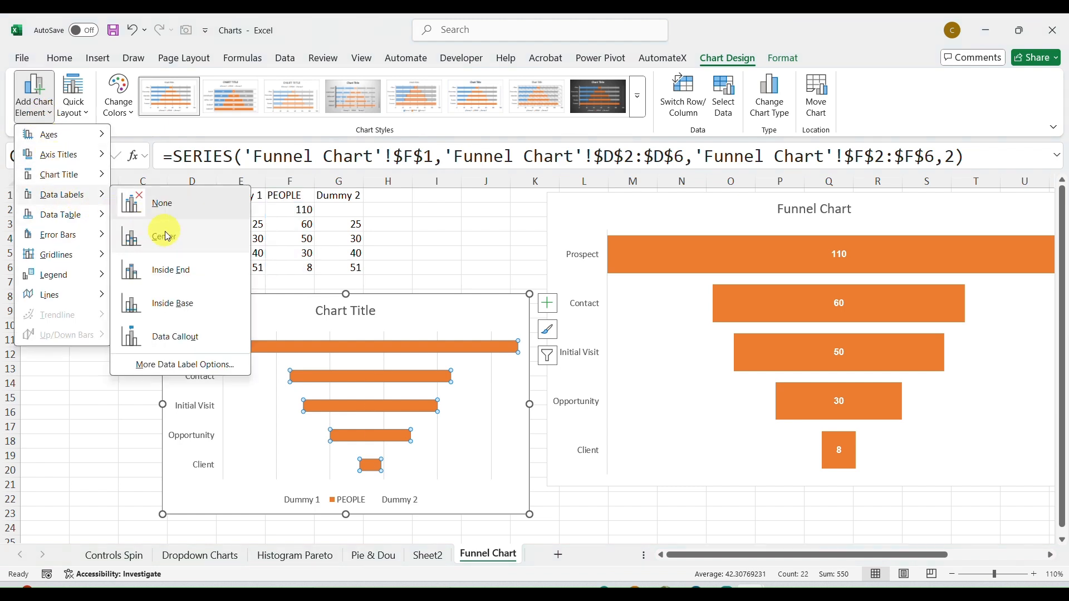
key(Escape)
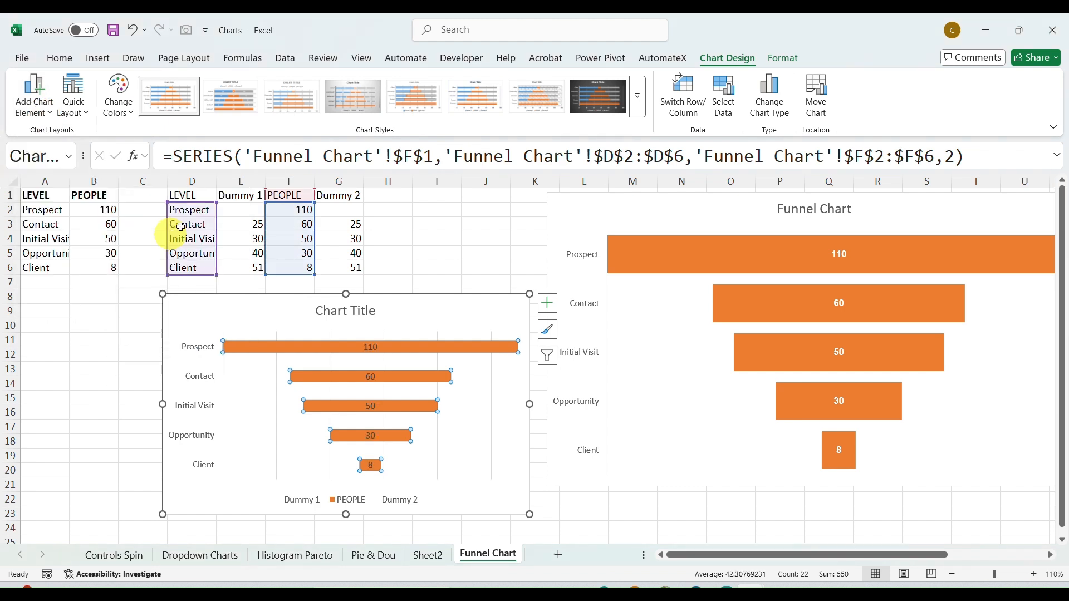
click(464, 34)
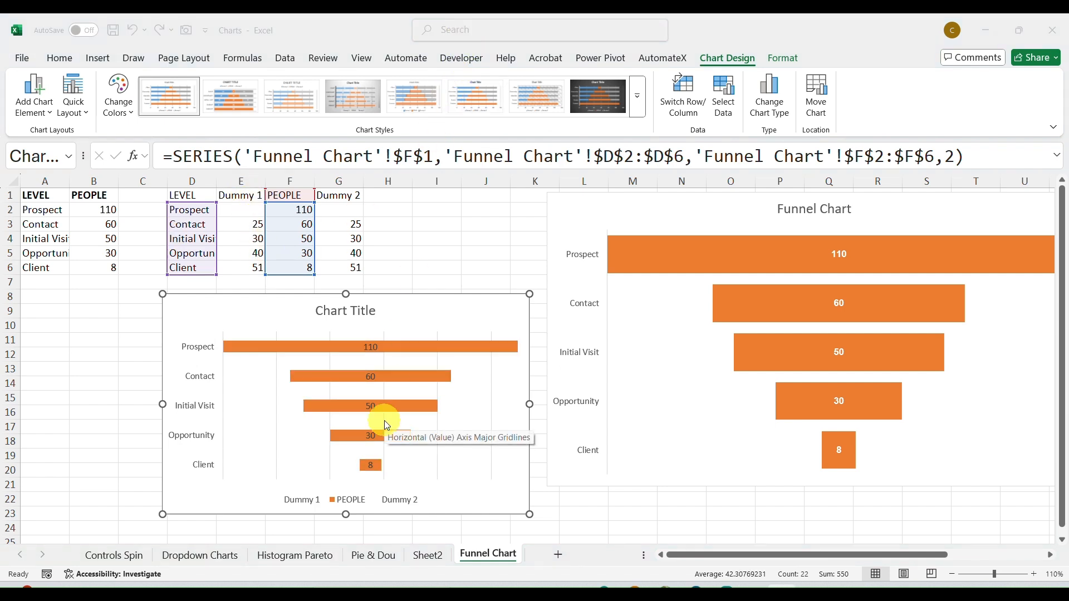
- Open the formatting options for the new chart's PEOPLE bars and reduce their gap width to 0%
click(407, 351)
click(408, 350)
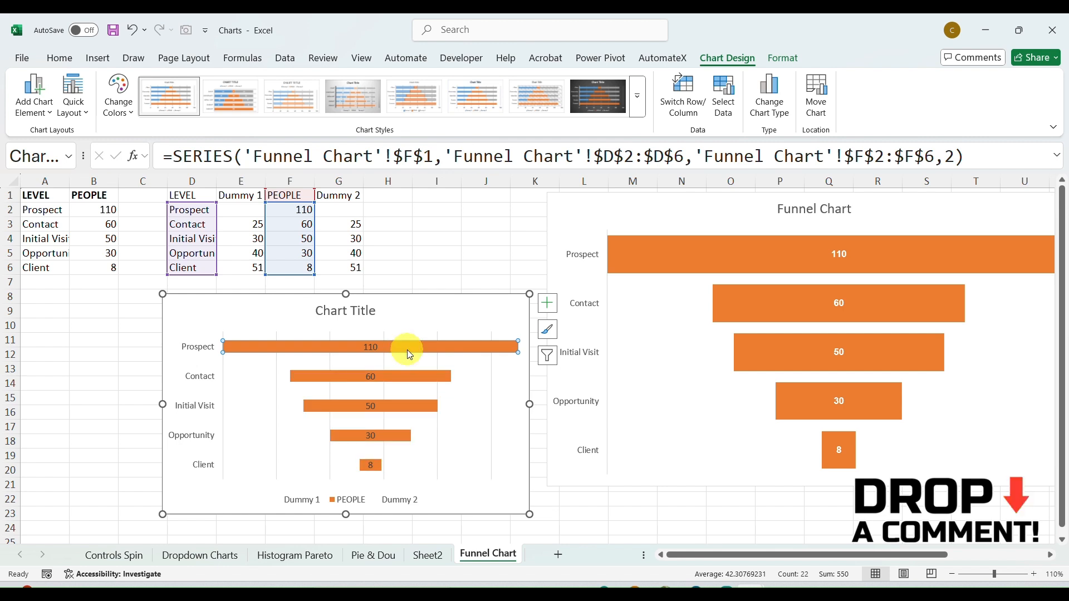
right_click(408, 351)
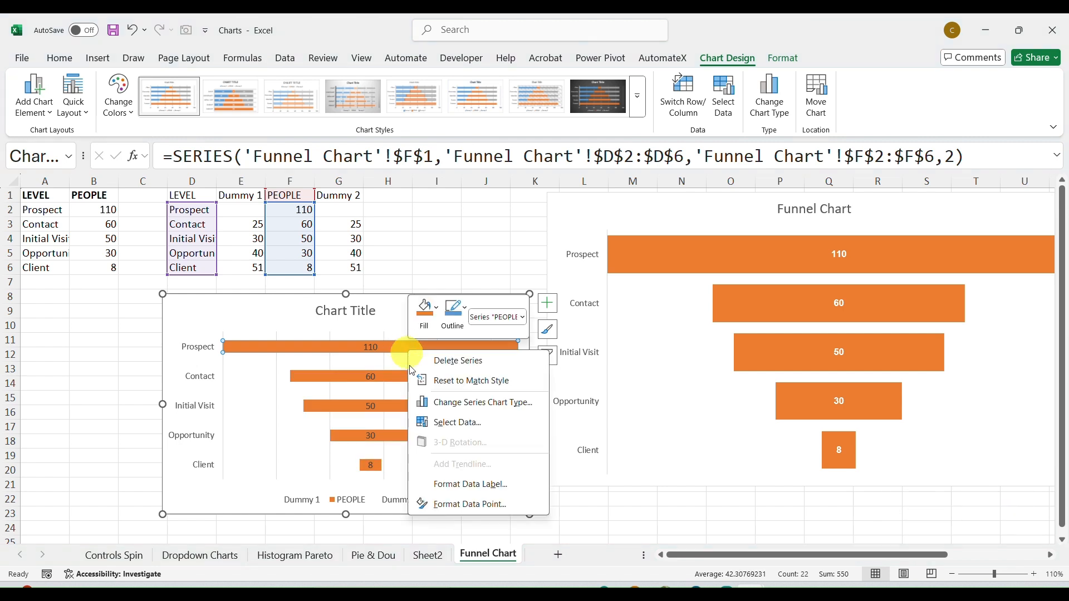
click(453, 504)
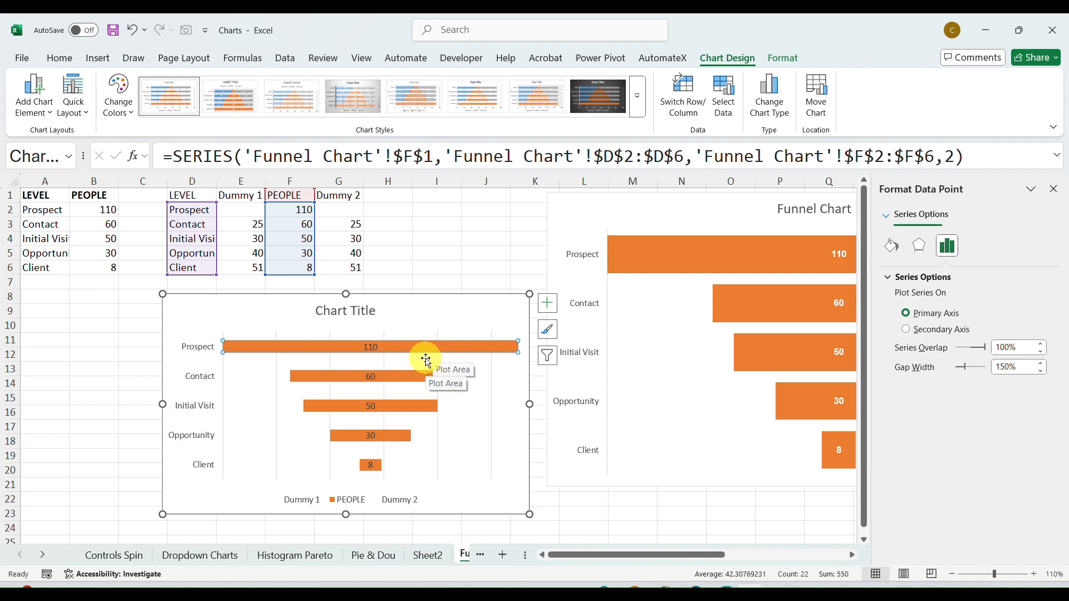
click(962, 369)
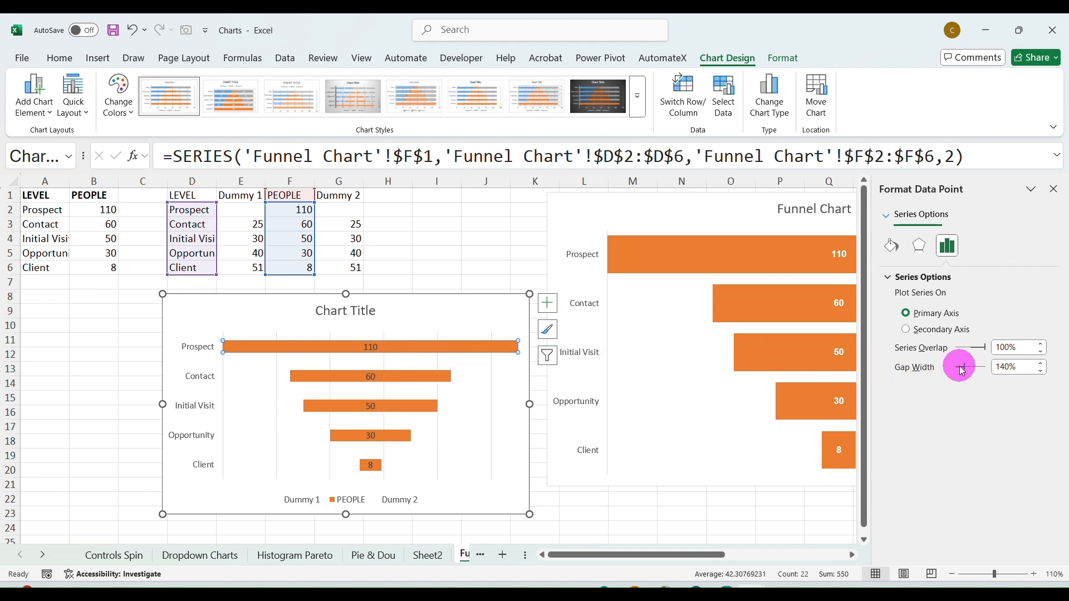
click(962, 368)
click(962, 368)
click(962, 369)
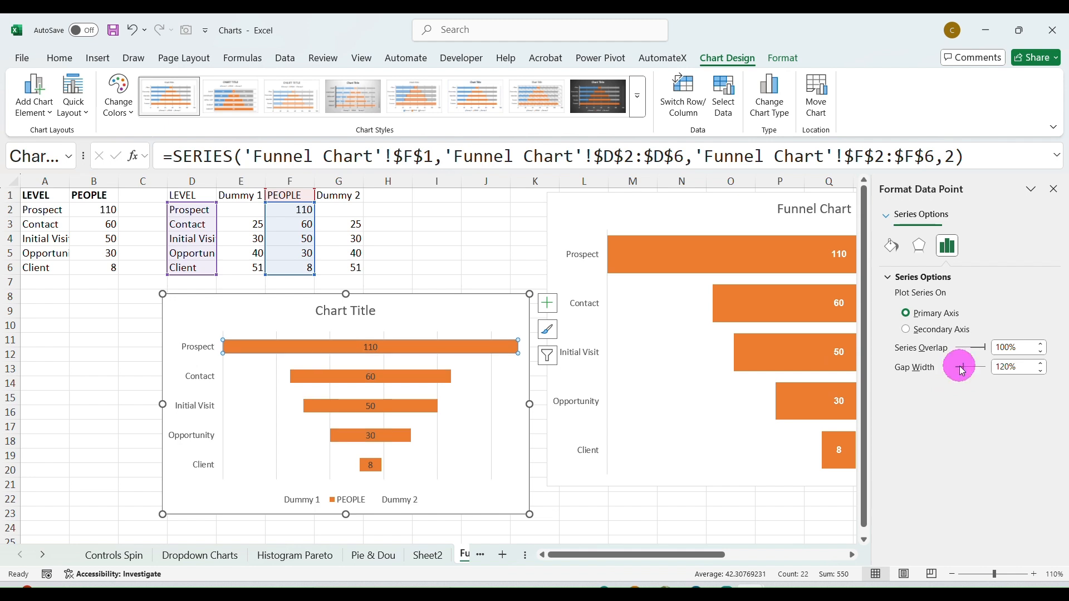
click(962, 369)
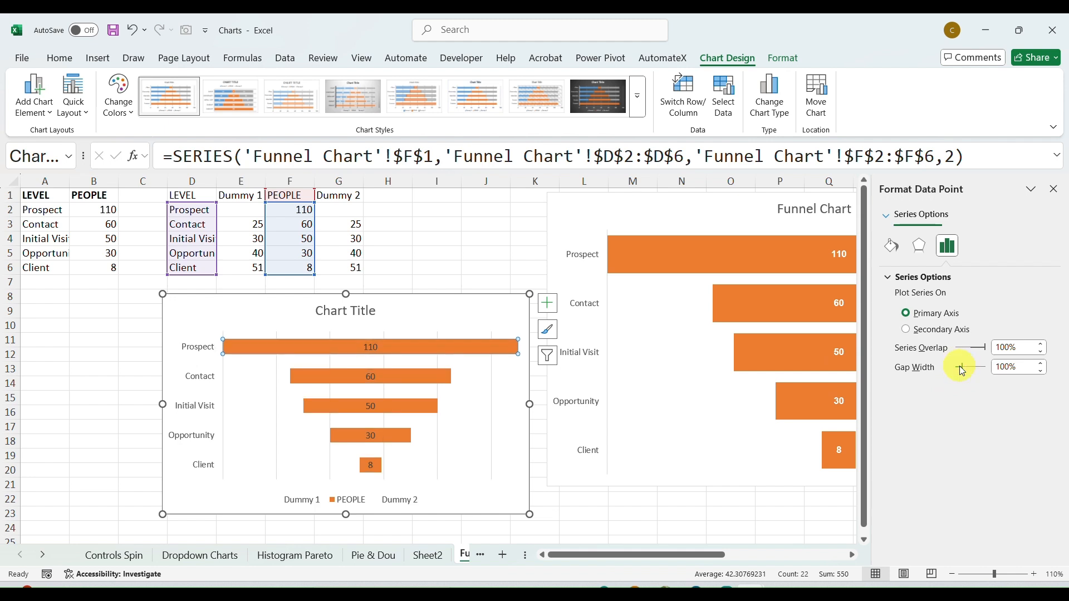
drag(962, 371, 954, 371)
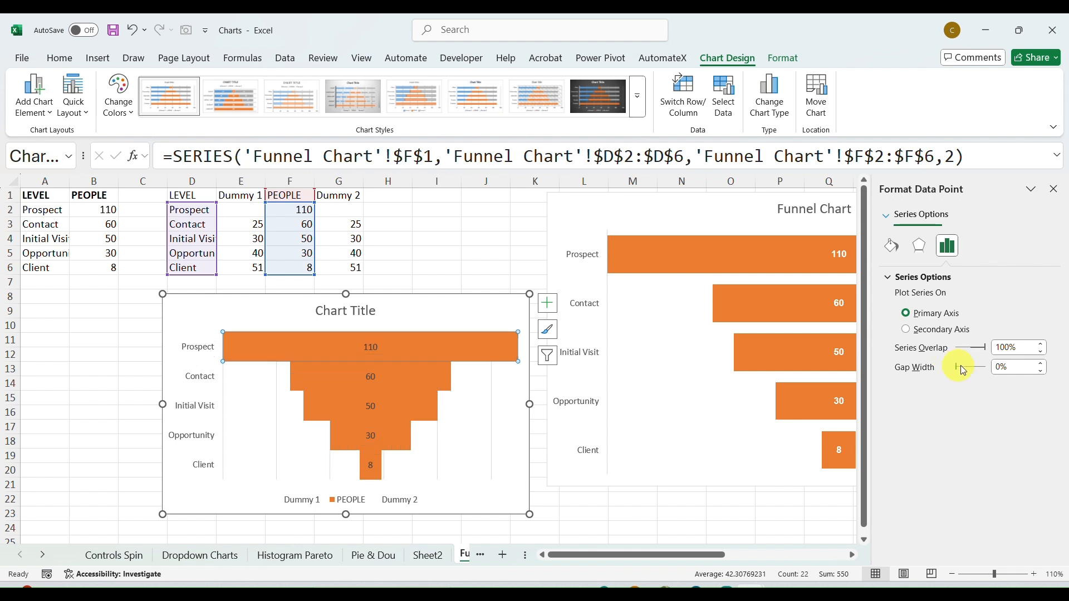
click(961, 370)
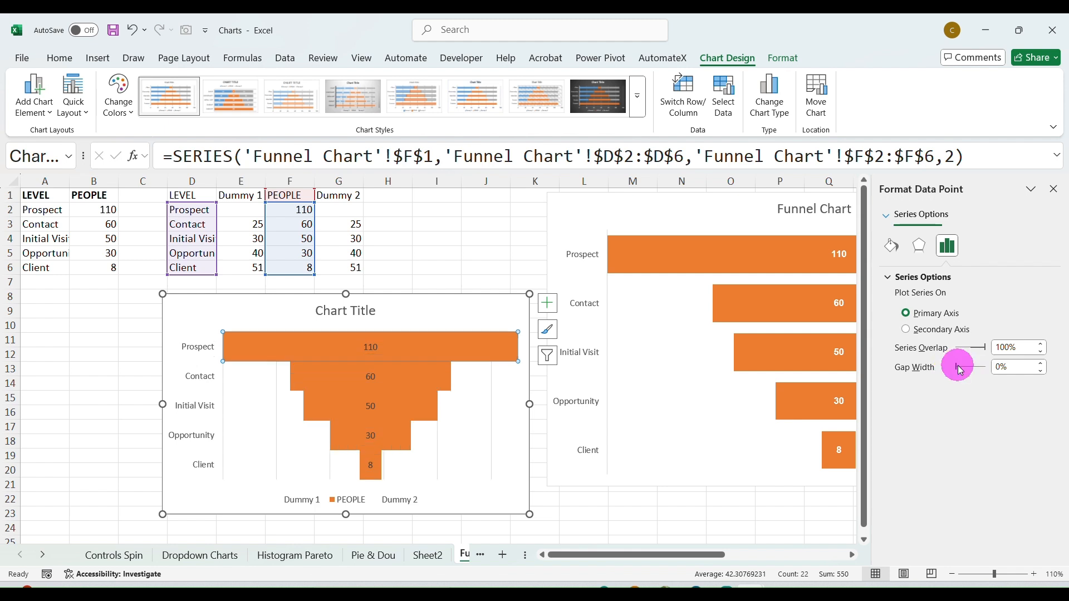
- Set the gap width of the PEOPLE bars to 36% and close the formatting pane
click(1040, 365)
click(1041, 366)
click(1041, 366)
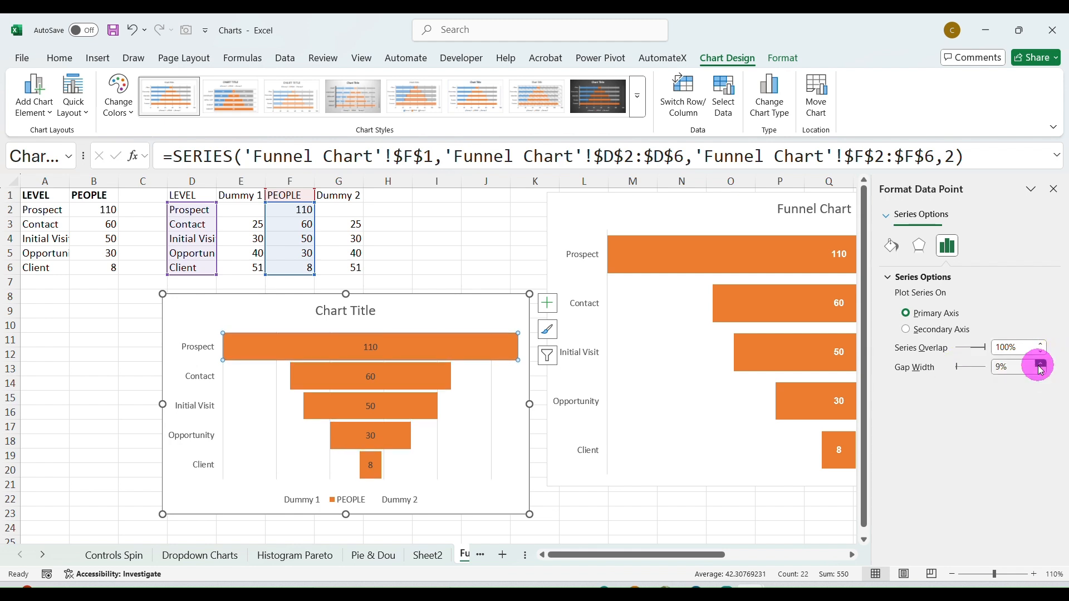
click(1041, 366)
click(1041, 366)
click(1041, 365)
click(1041, 365)
click(1040, 365)
click(1041, 365)
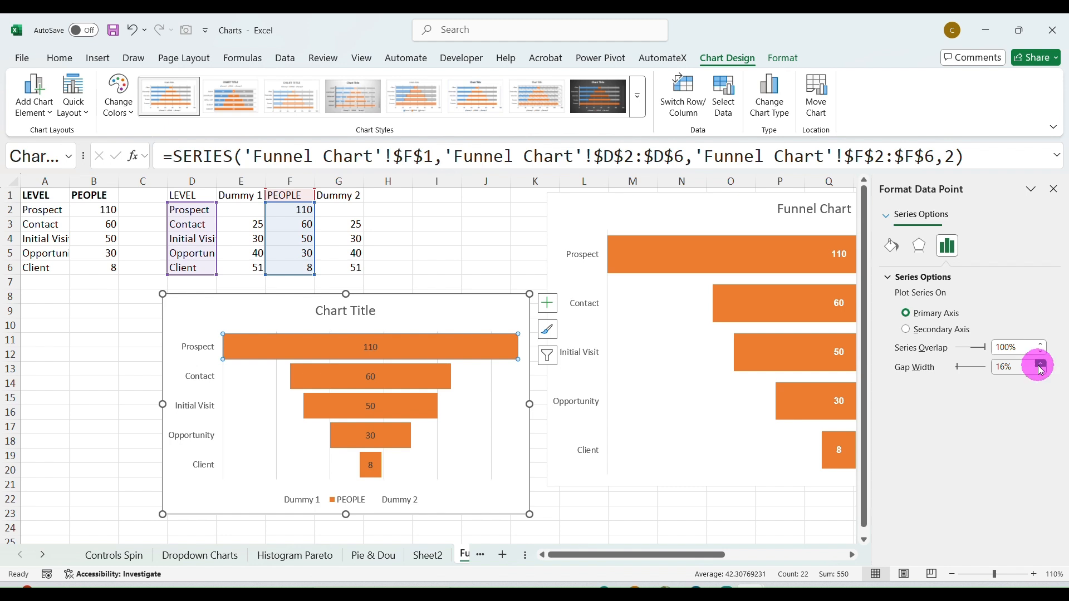
click(1041, 365)
click(1040, 366)
click(1041, 365)
click(1041, 365)
click(1040, 366)
click(1040, 366)
click(1041, 365)
click(1041, 365)
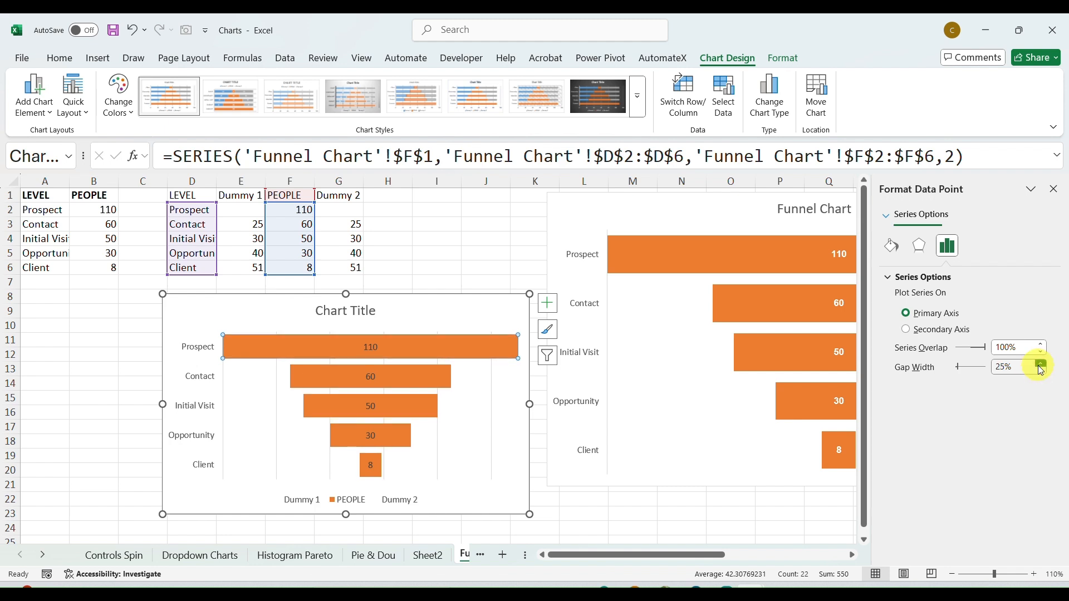
click(1041, 365)
click(1041, 365)
click(1041, 365)
click(1041, 366)
click(1041, 365)
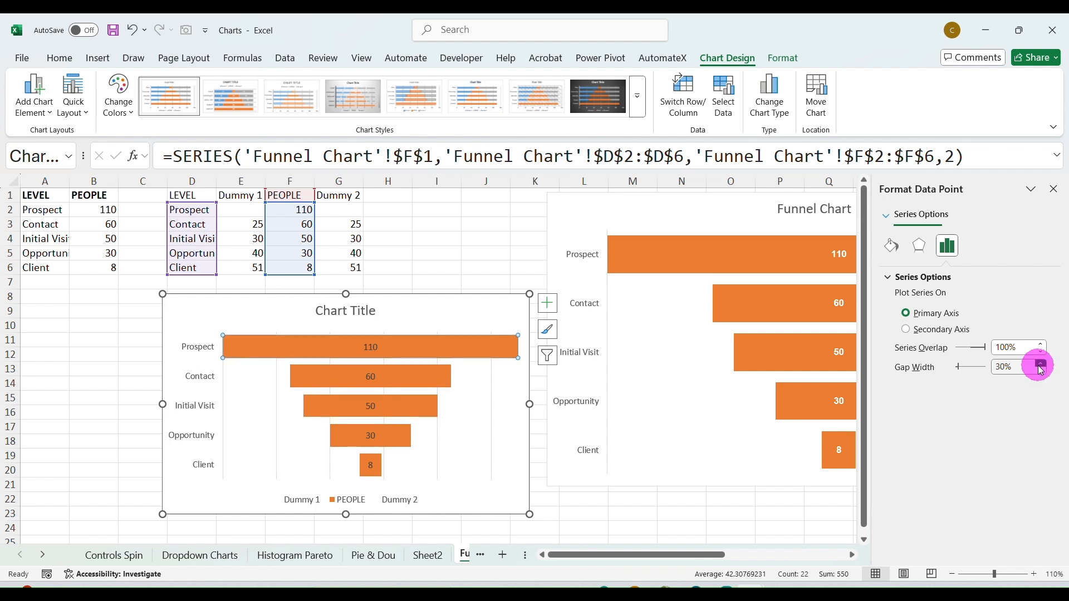
click(1041, 366)
click(1040, 366)
click(1041, 365)
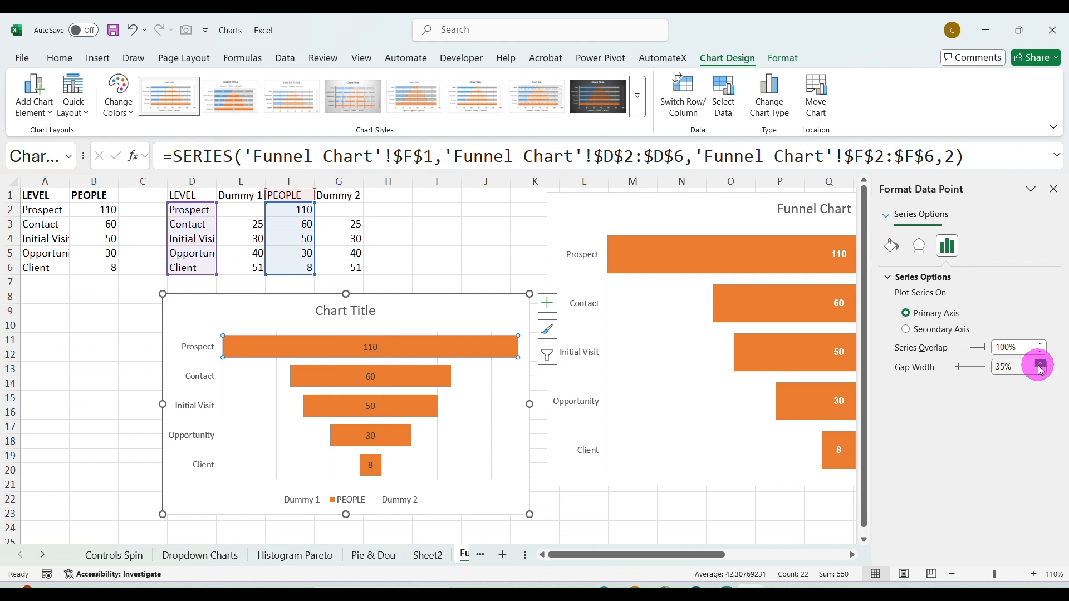
click(1040, 366)
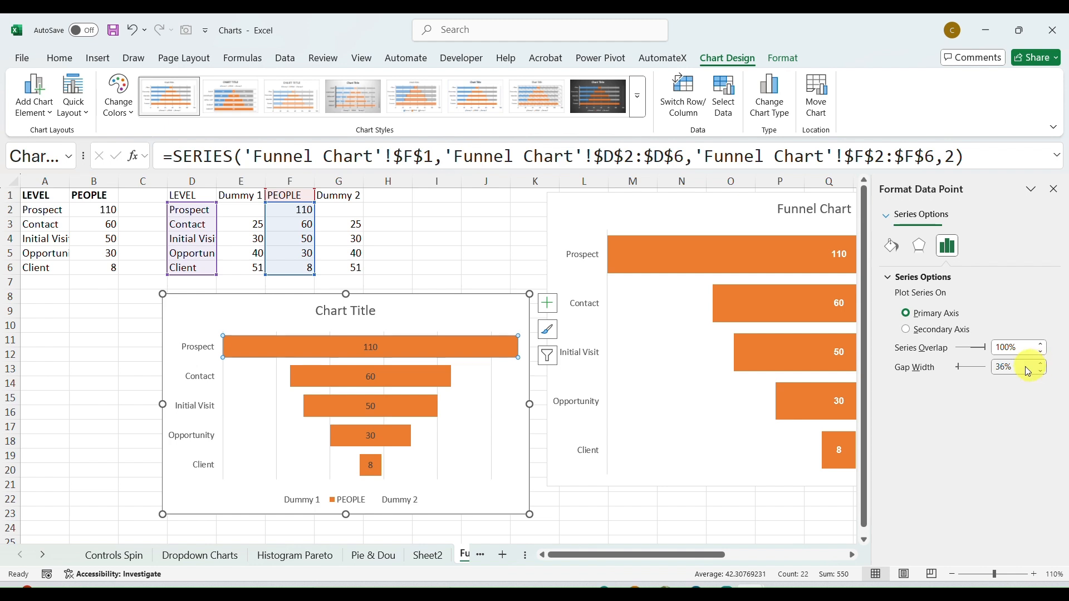
click(1053, 189)
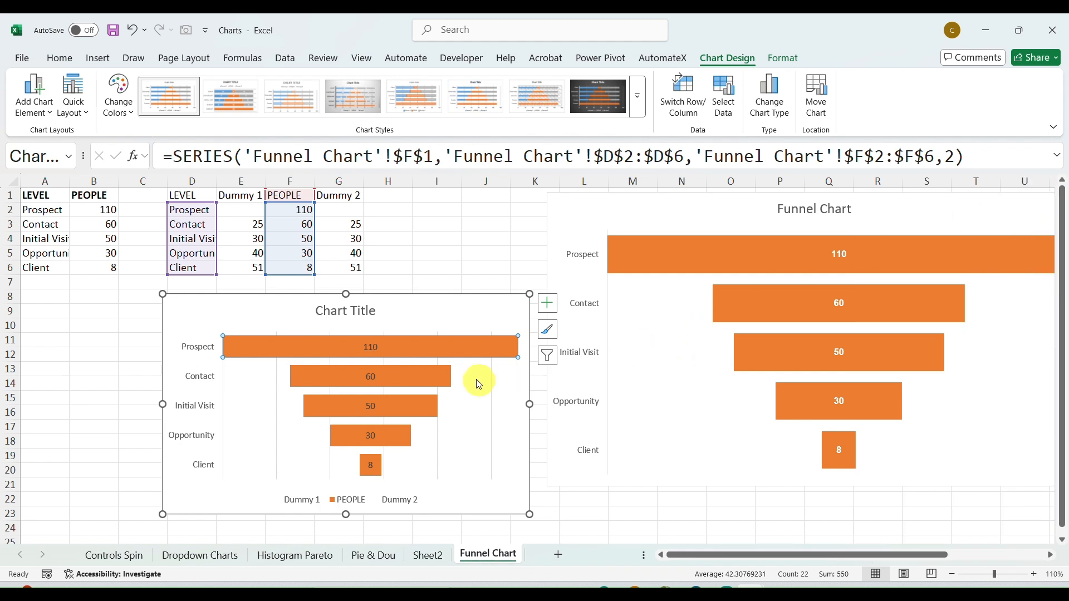
- Try a white fill behind the new chart's PEOPLE data labels, and undo it
click(374, 349)
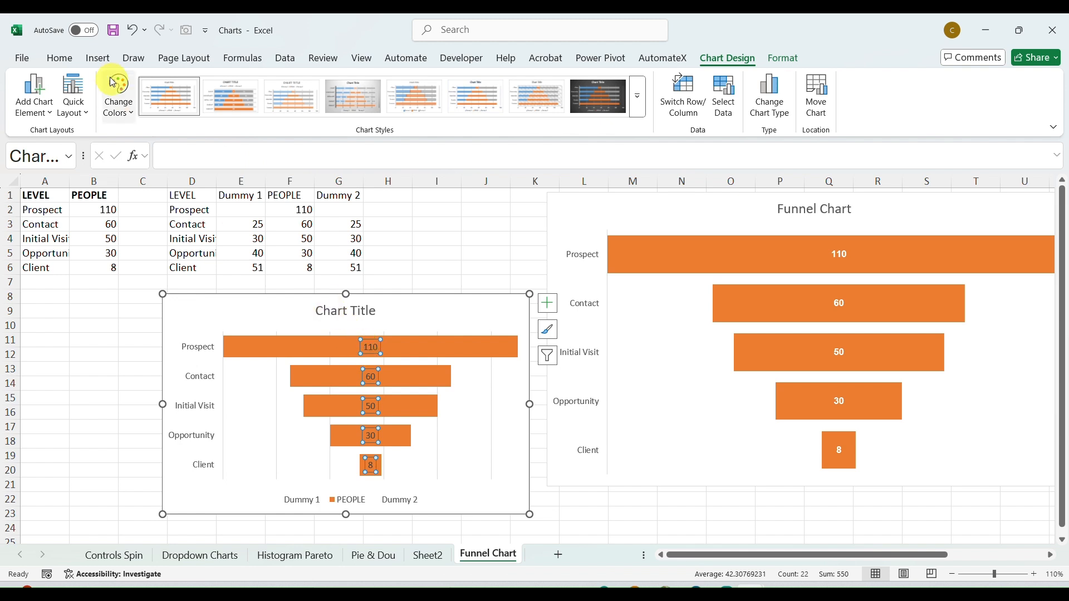
click(56, 59)
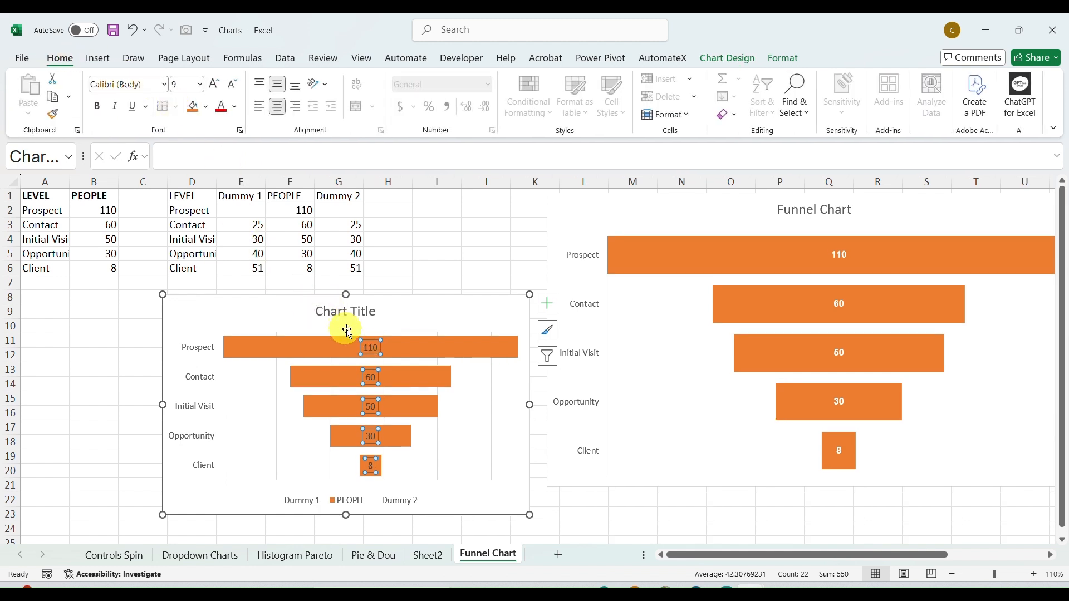
click(205, 106)
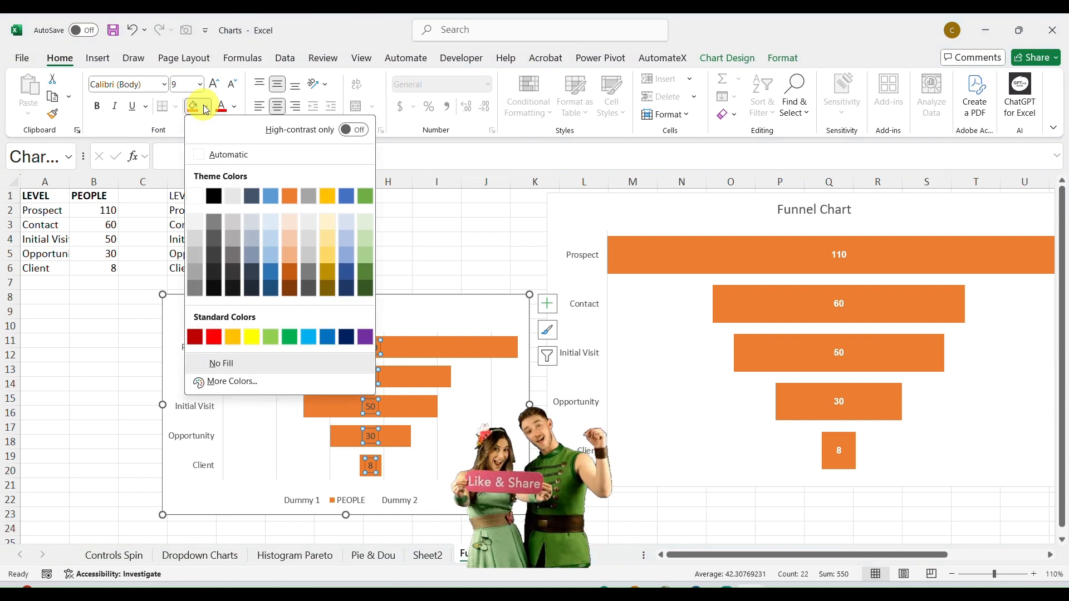
click(199, 200)
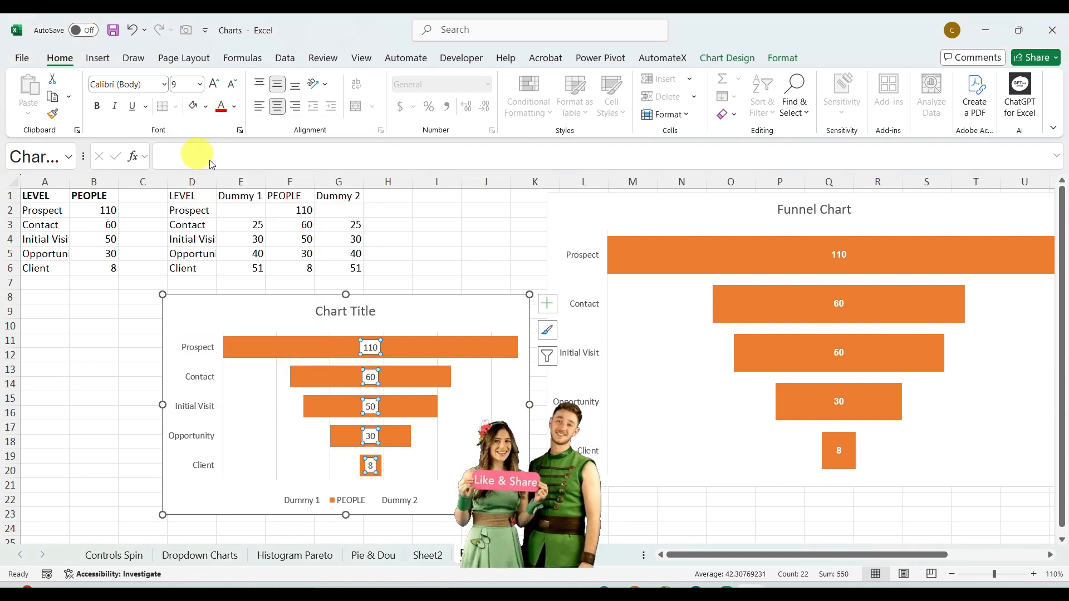
click(419, 343)
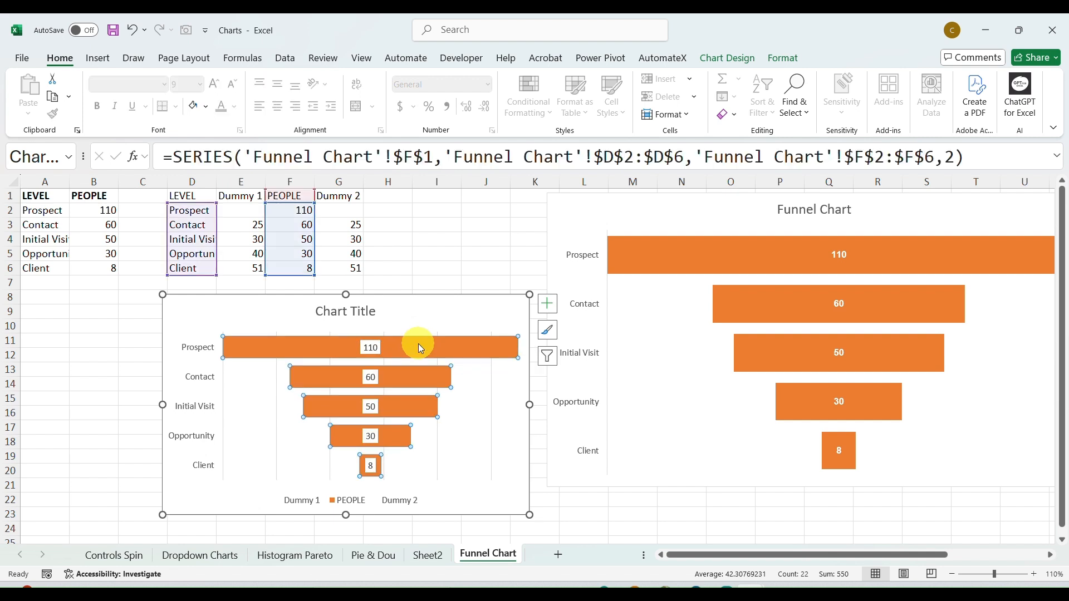
key(Down)
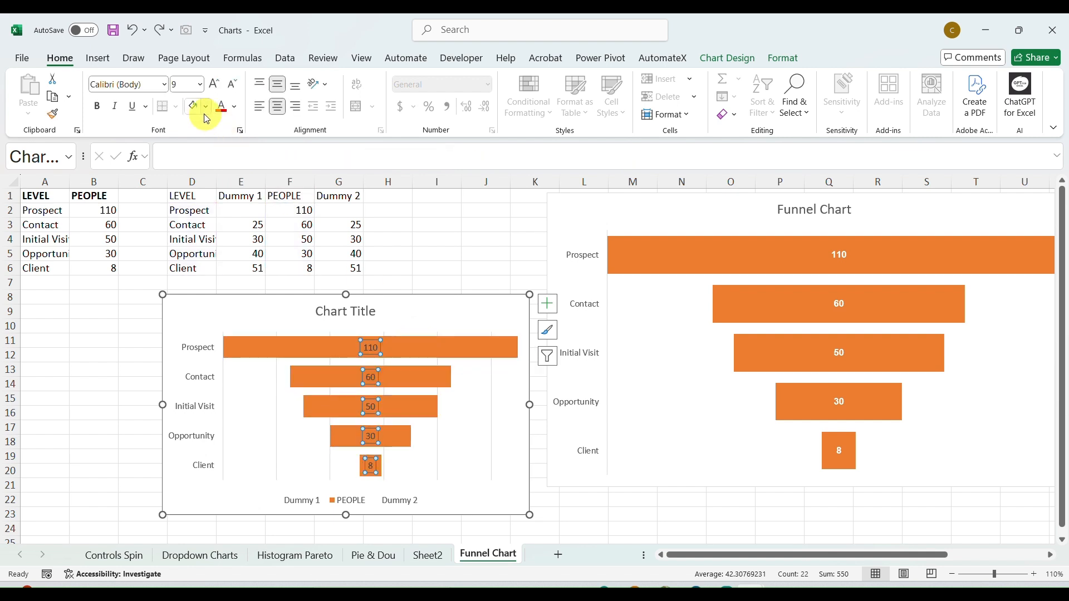
- Format the PEOPLE data labels in the new chart with a white, bold font at size 10
click(235, 106)
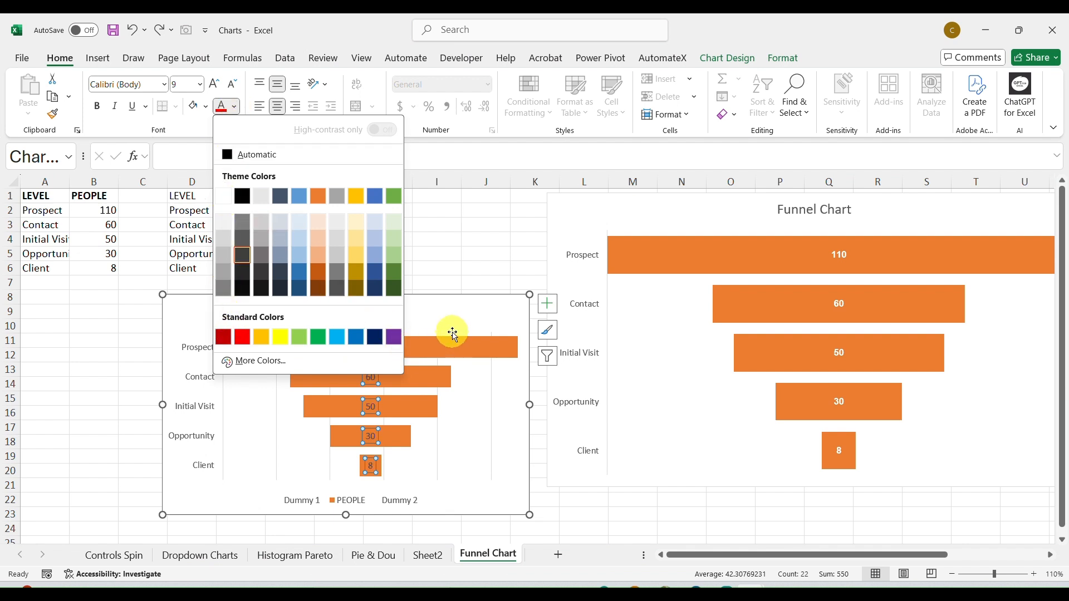
click(226, 196)
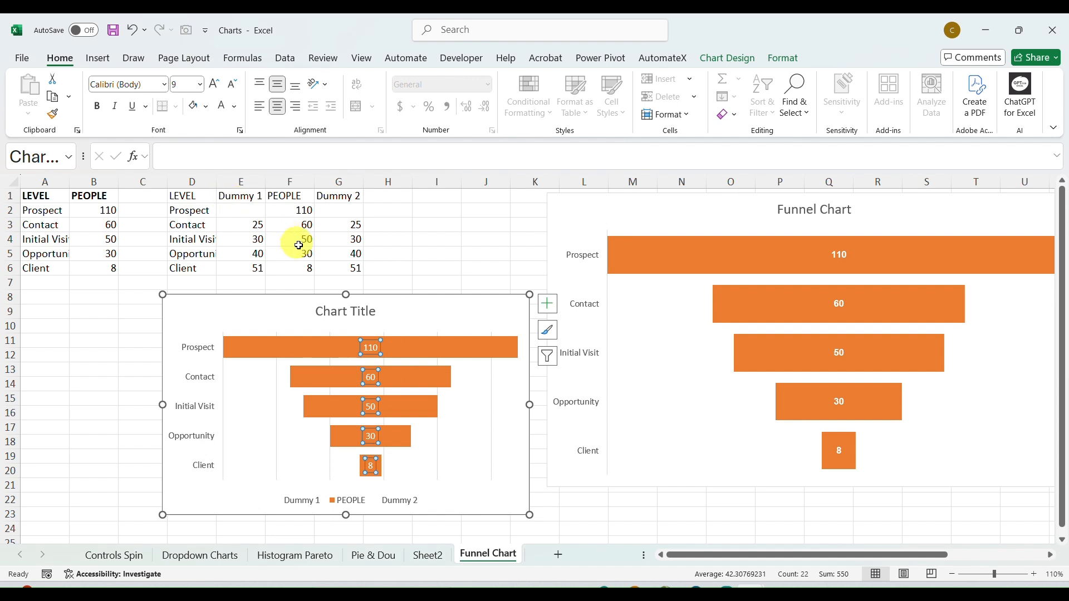
click(212, 85)
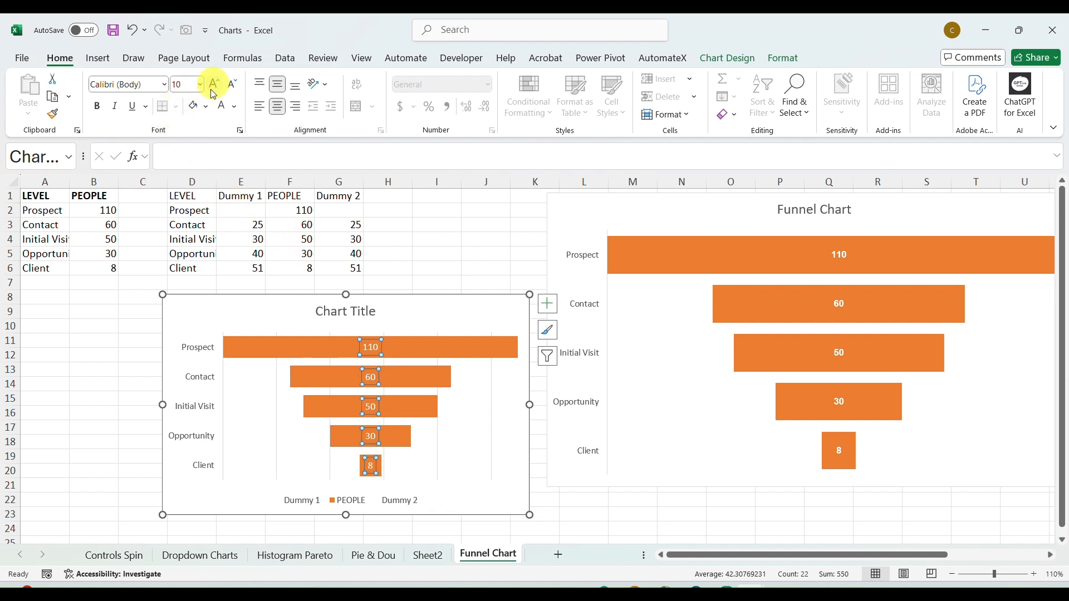
click(97, 106)
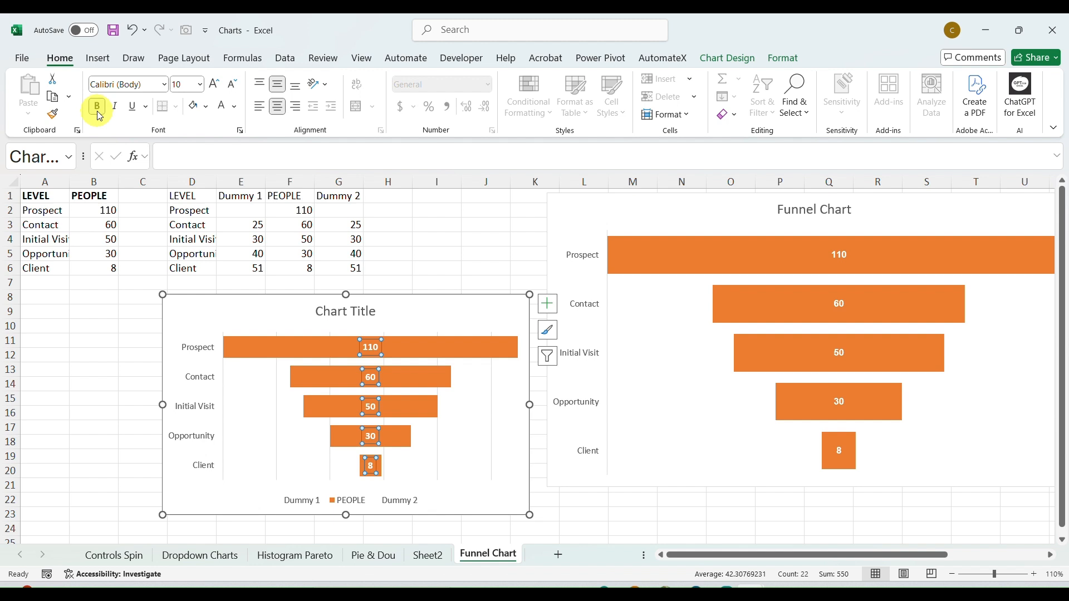
- Delete the vertical major gridlines from the new chart
click(493, 426)
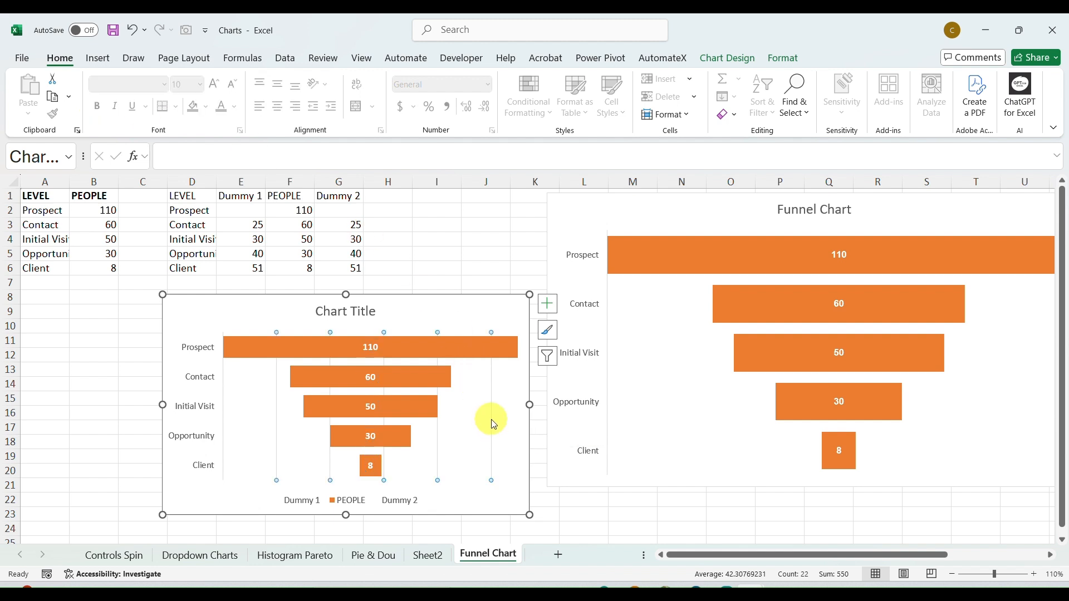
click(492, 421)
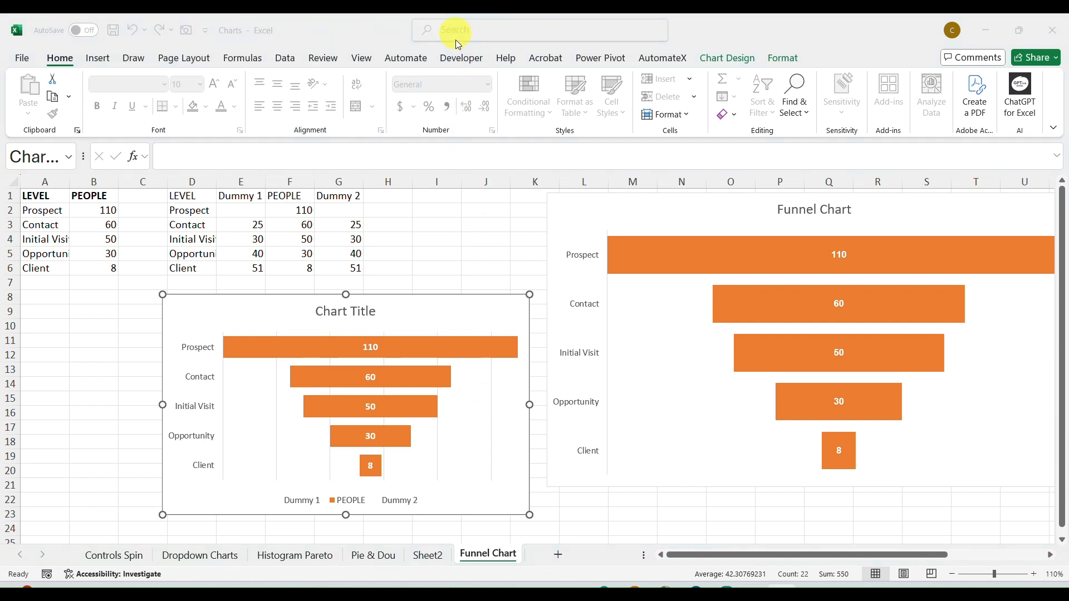
mouse_move(492, 412)
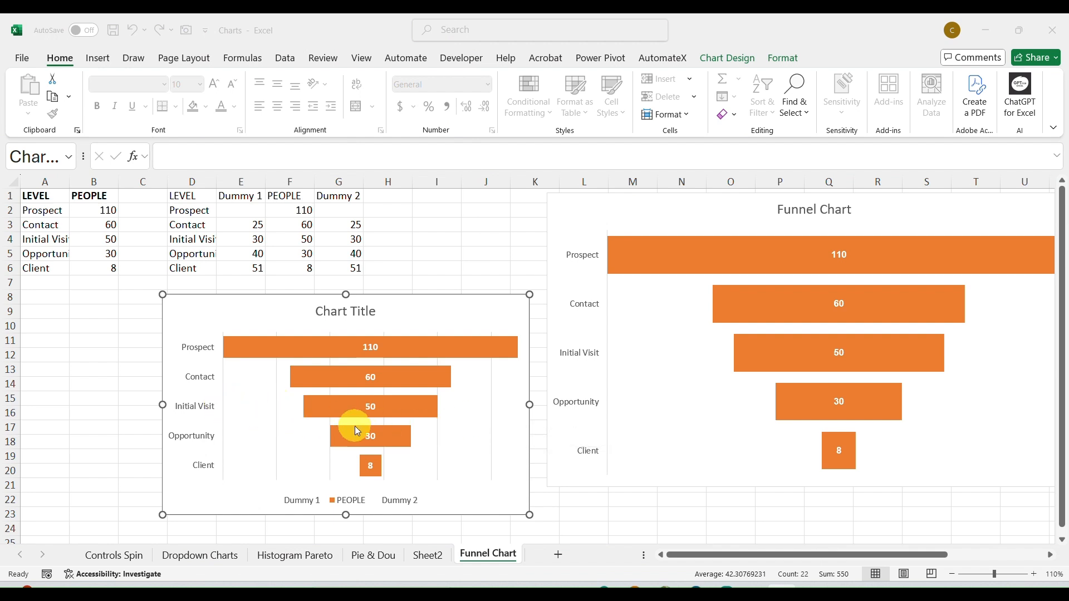
click(492, 440)
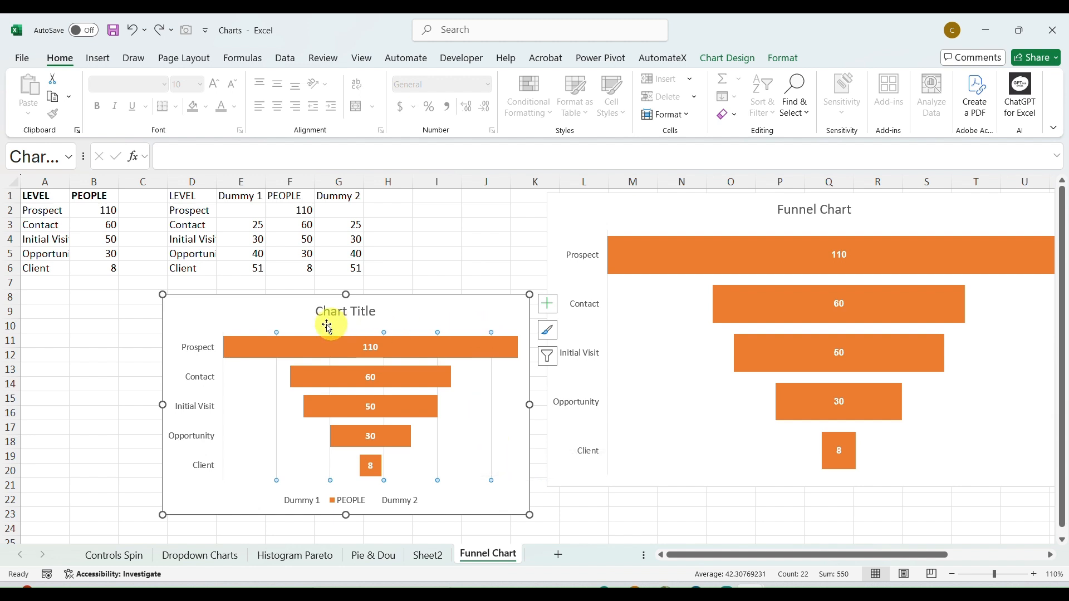
click(307, 326)
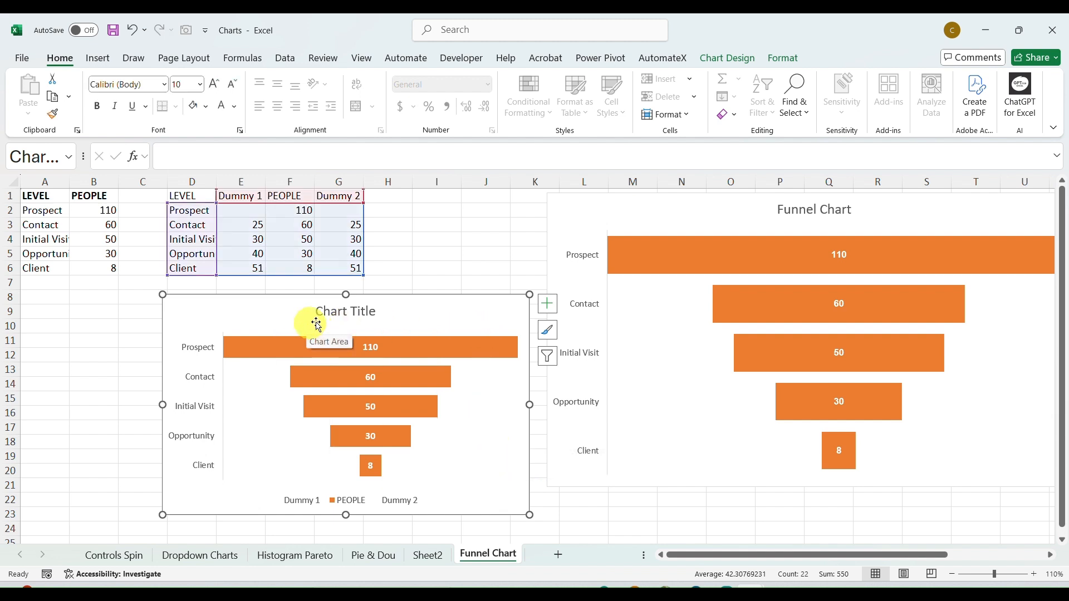
- Remove the Dummy 2 and Dummy 1 entries from the new chart's legend, keeping only PEOPLE
click(425, 501)
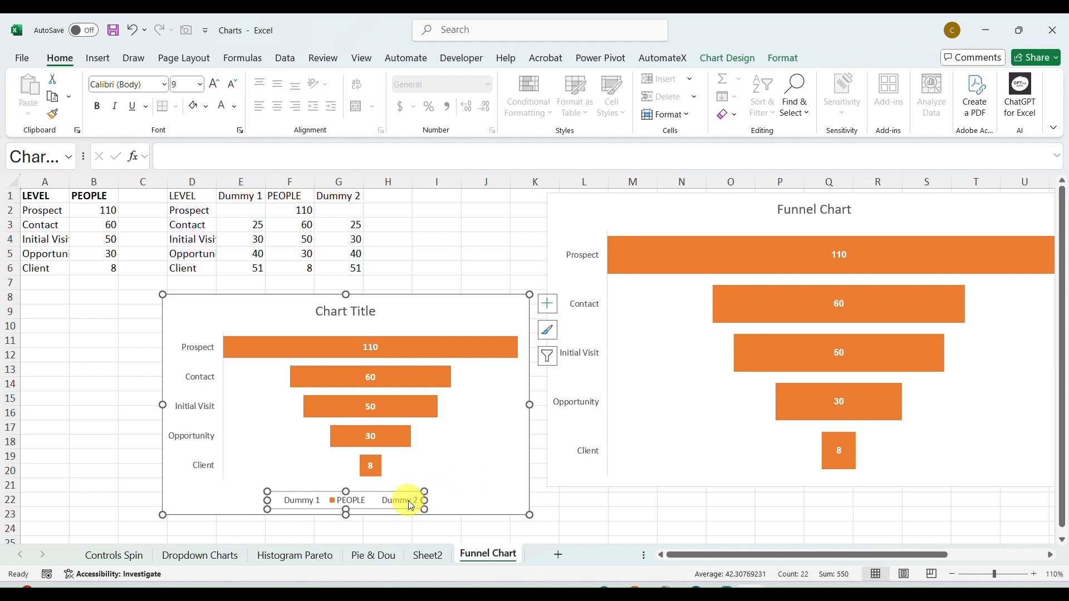
double_click(411, 505)
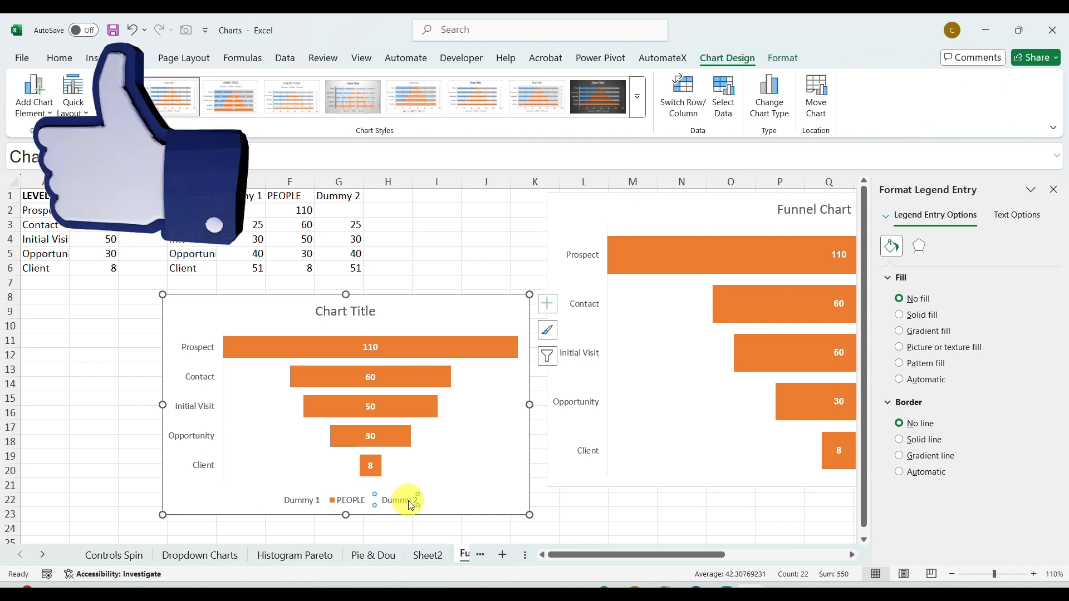
key(Delete)
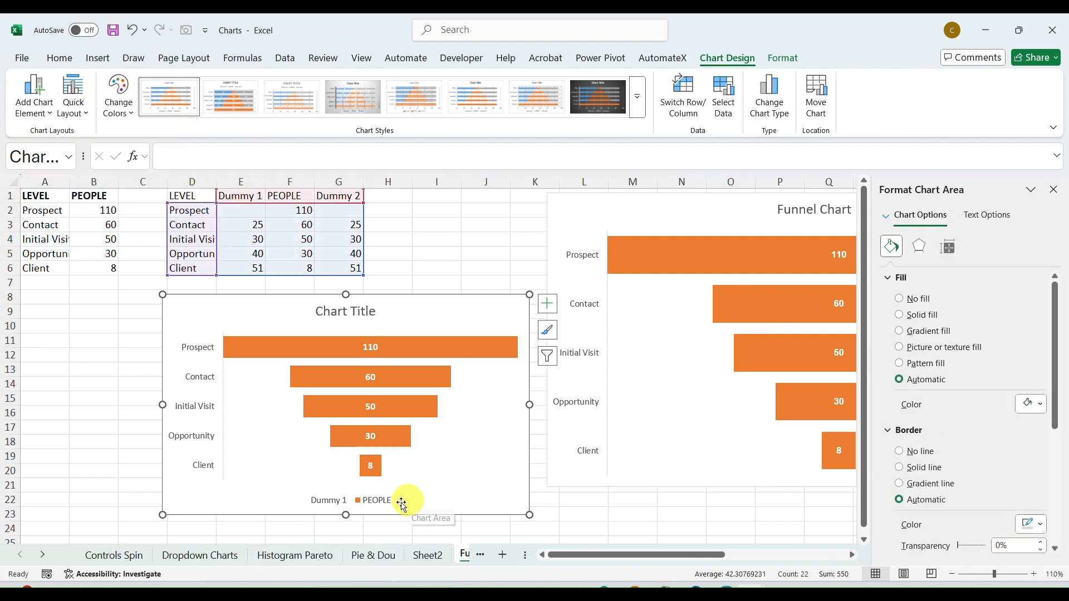
click(323, 501)
click(324, 501)
key(Delete)
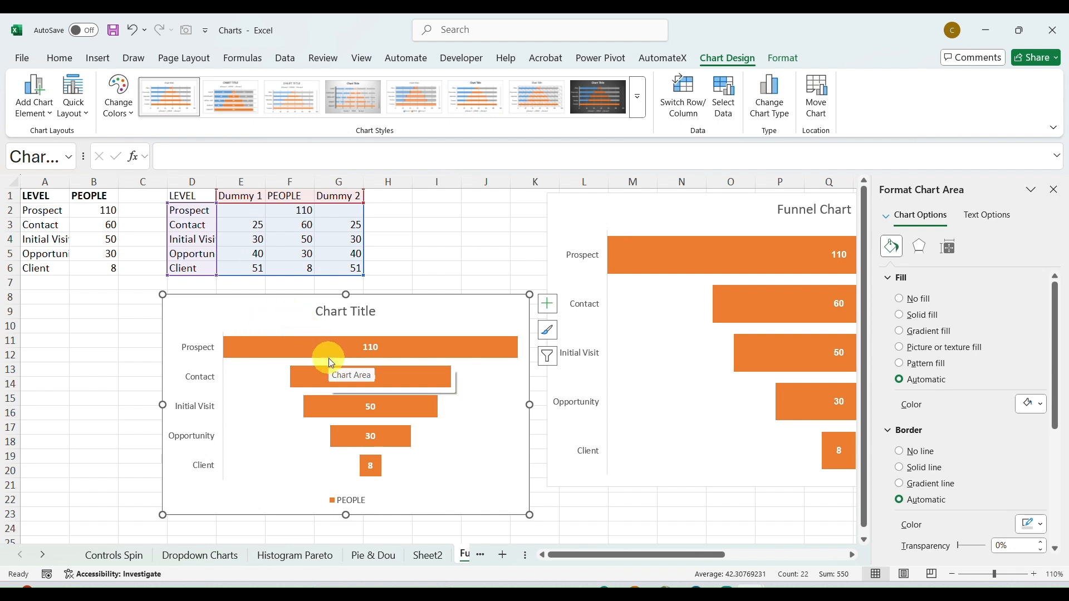
- Replace the new chart's placeholder title with "Funnel Chart"
click(343, 312)
click(344, 311)
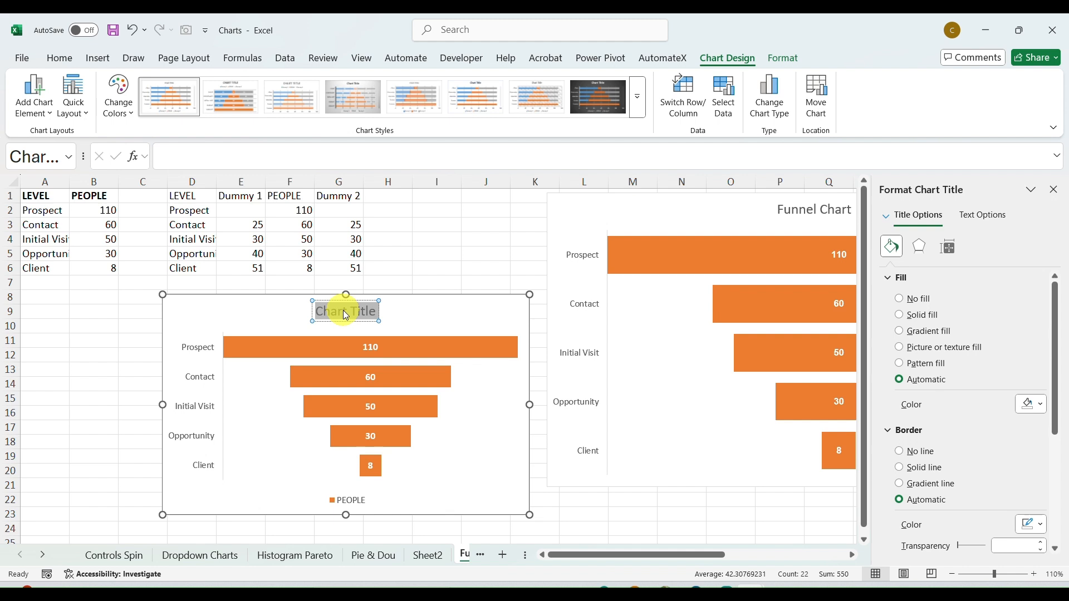
text(Fu)
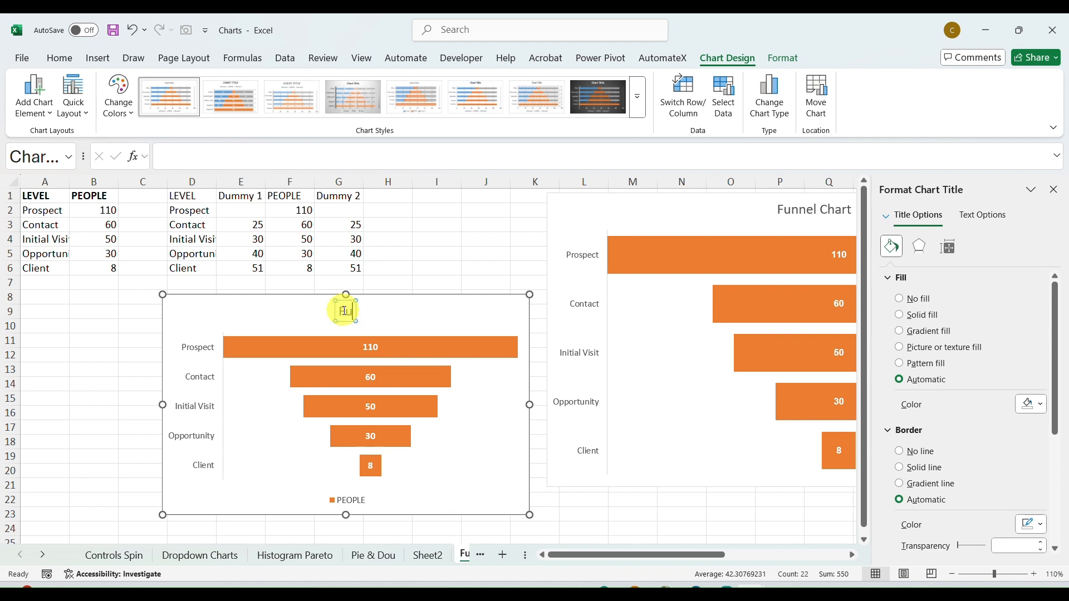
text(nnel Chart)
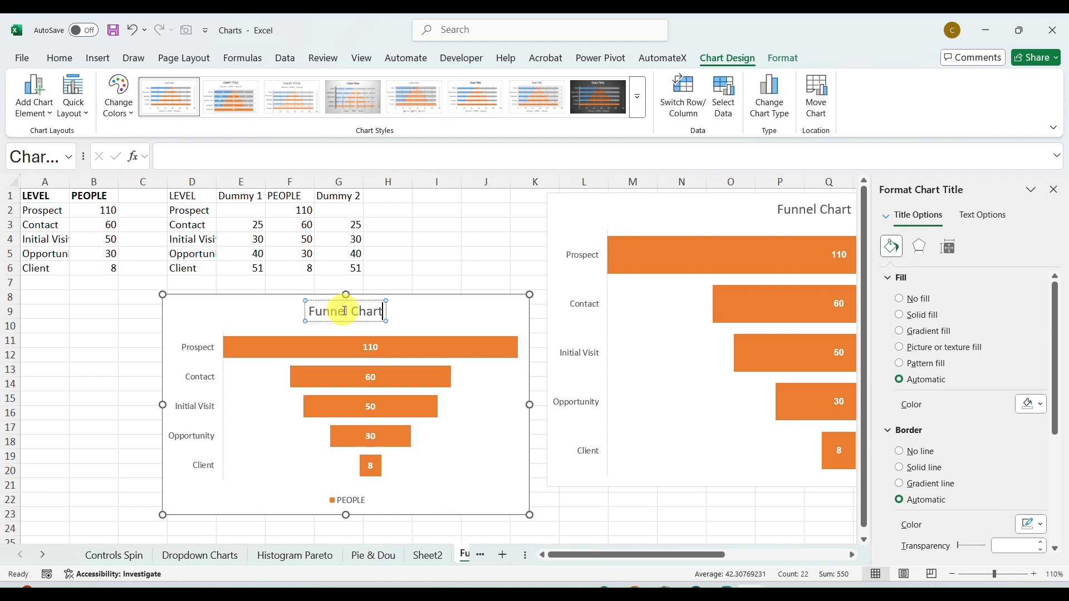
click(480, 280)
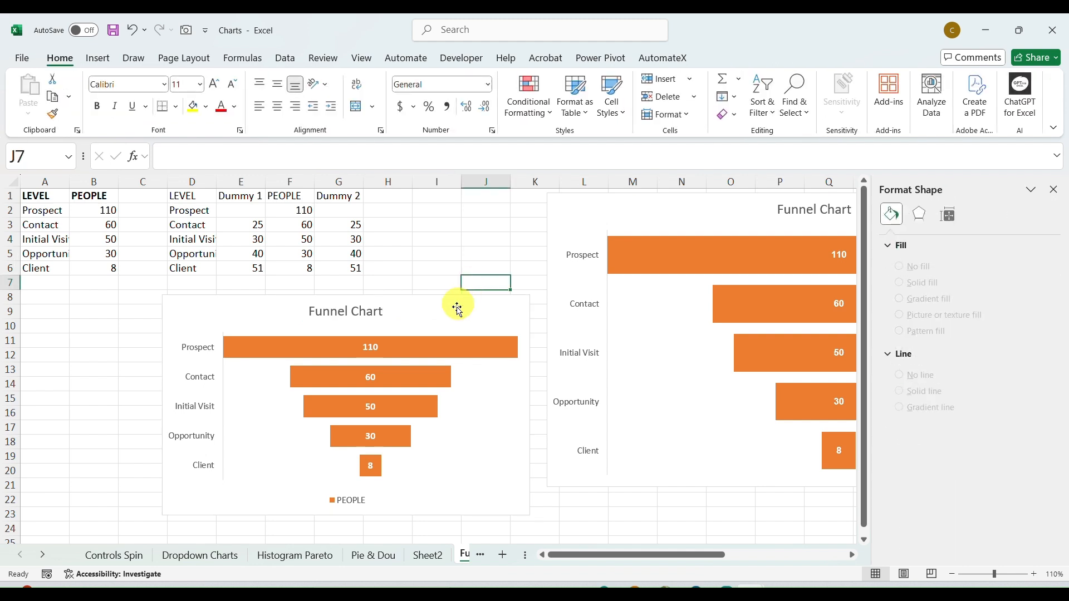
- Enlarge the new funnel chart and reposition it over about columns F to O, rows 1 to 22, with the formatting pane closed
drag(452, 311, 358, 218)
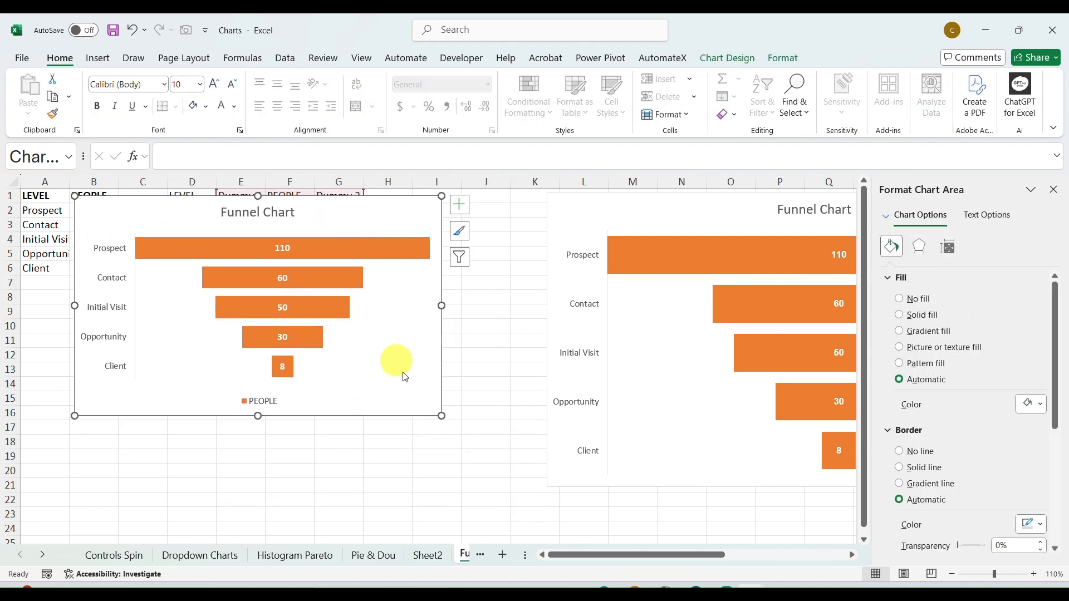
drag(441, 416, 512, 505)
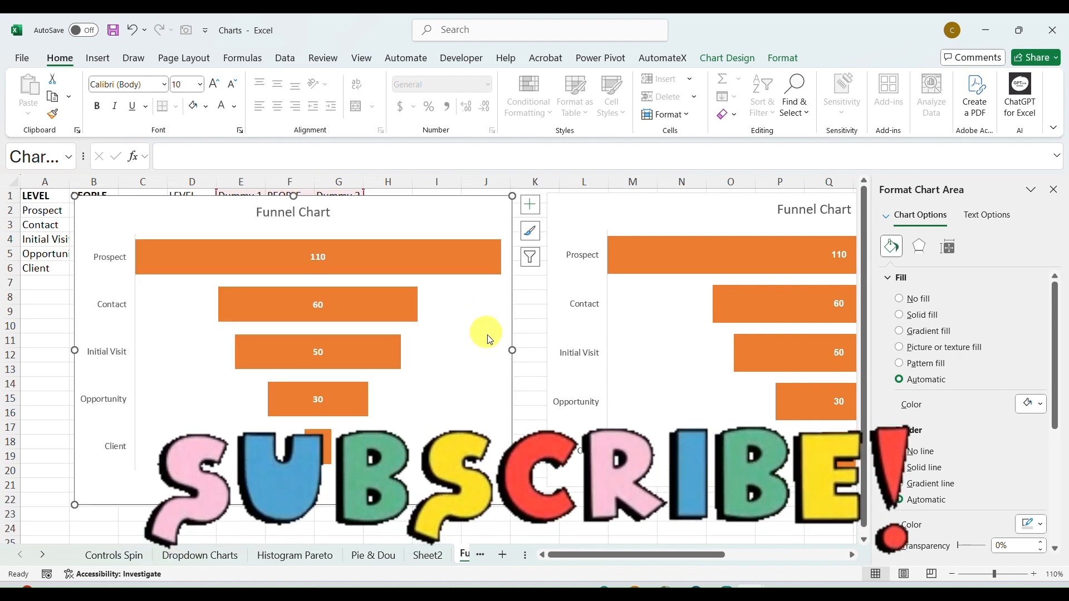
click(1054, 191)
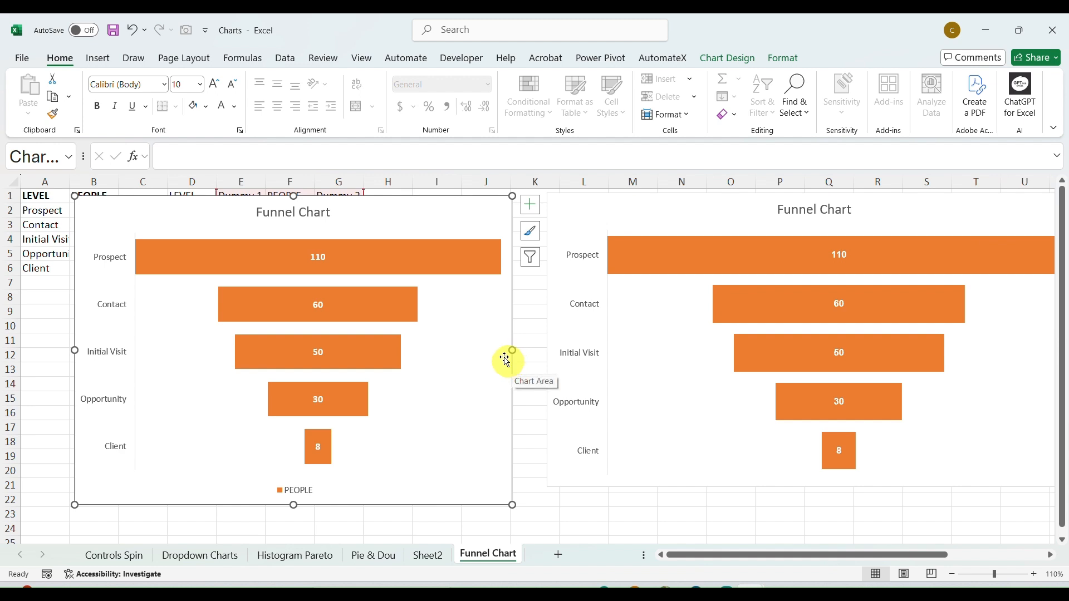
drag(396, 210, 618, 206)
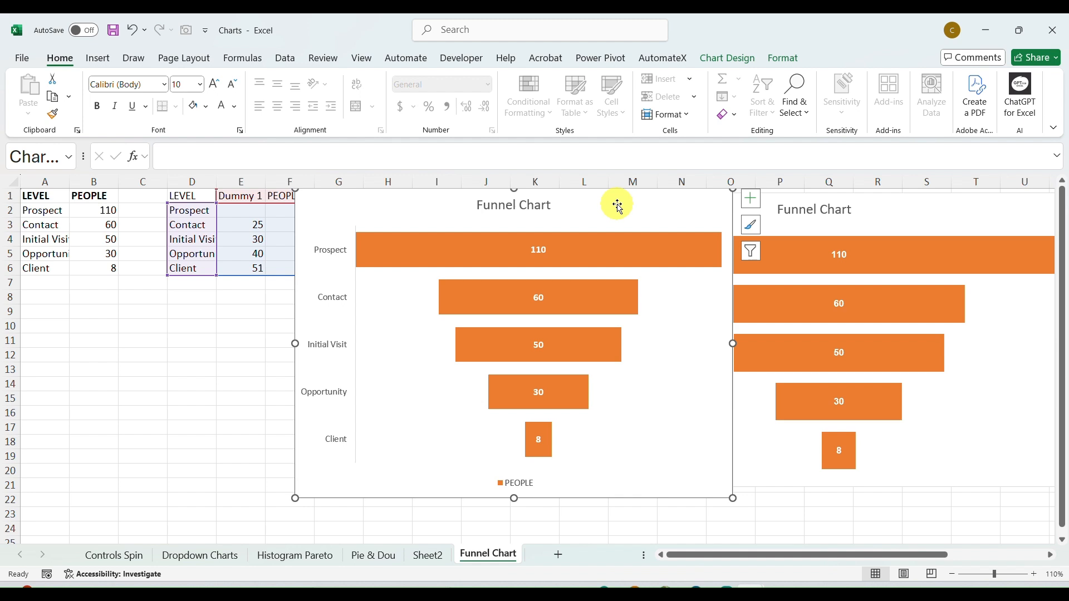
click(618, 207)
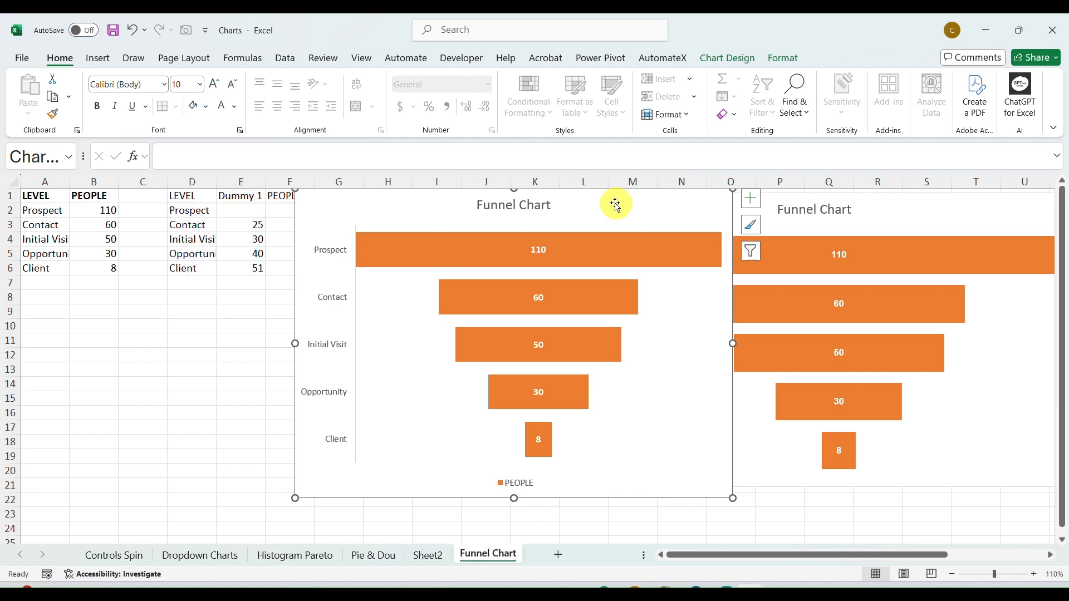